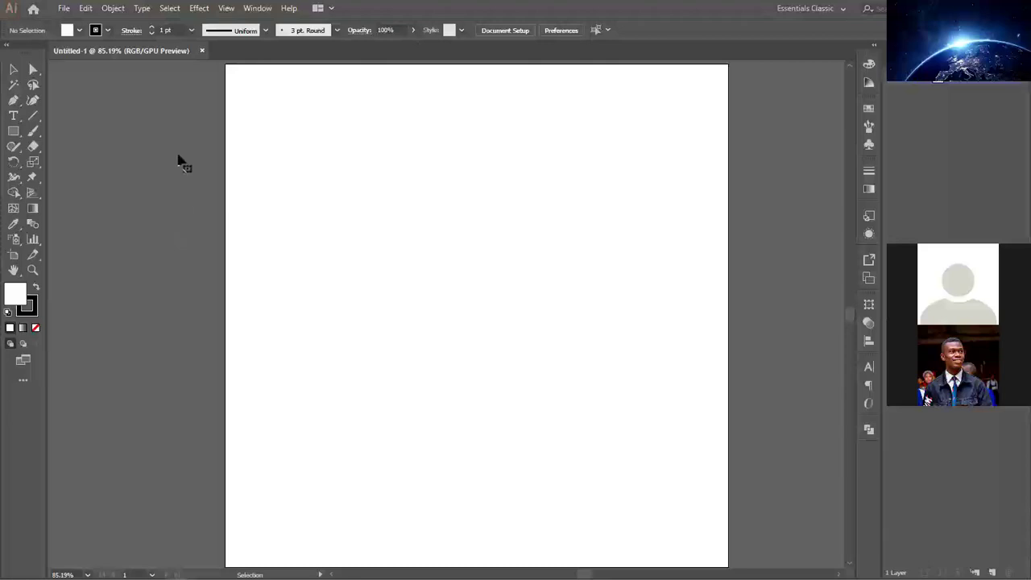
- Place the triangular logo image as a linked file, scale it to about 3.92 in square and position it near the artboard's centre
{"action": "left_click_drag", "start_coordinate": [172, 166], "coordinate": [173, 283]}
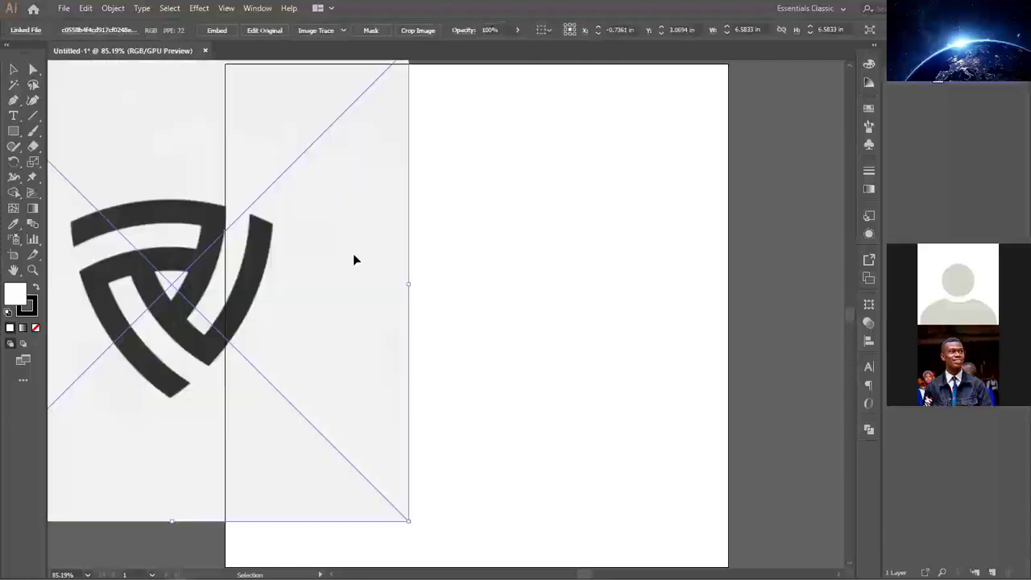
{"action": "left_click_drag", "start_coordinate": [353, 253], "coordinate": [438, 265]}
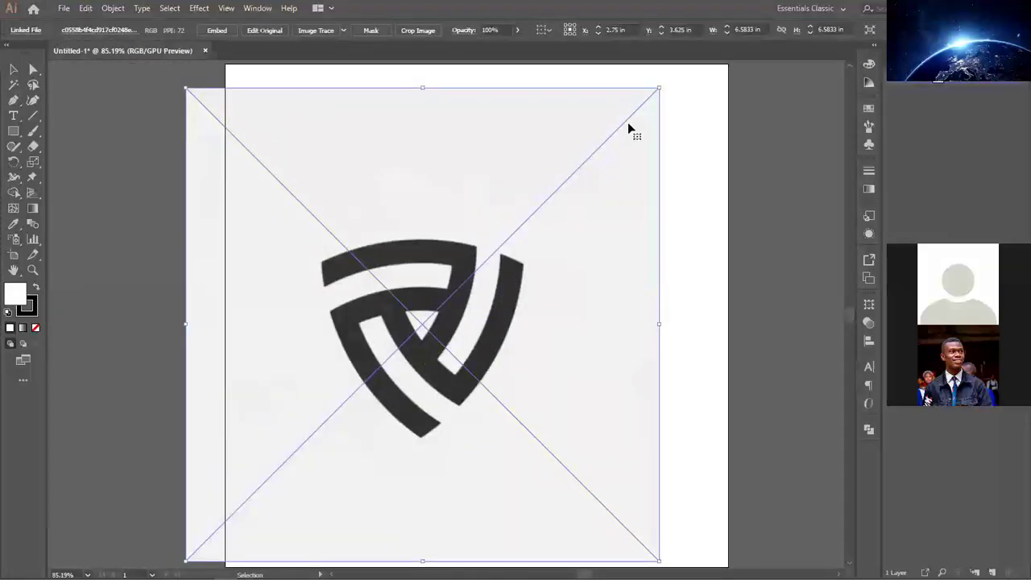
{"action": "left_click_drag", "start_coordinate": [654, 91], "coordinate": [597, 138]}
{"action": "mouse_move", "coordinate": [486, 340]}
{"action": "left_mouse_down"}
{"action": "mouse_move", "coordinate": [524, 340]}
{"action": "mouse_move", "coordinate": [484, 356]}
{"action": "mouse_move", "coordinate": [494, 354]}
{"action": "left_mouse_up"}
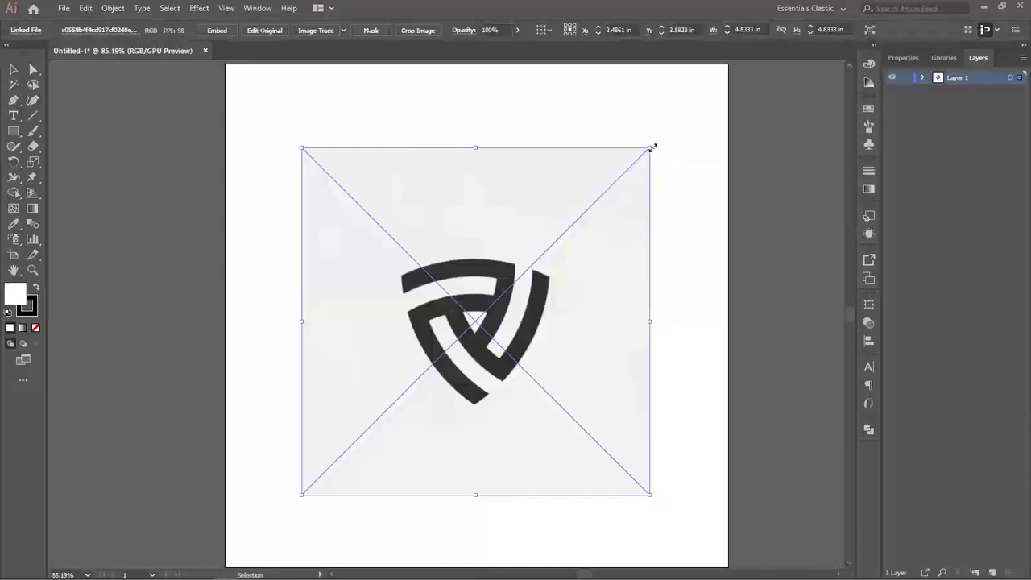
{"action": "left_click_drag", "start_coordinate": [651, 147], "coordinate": [628, 167]}
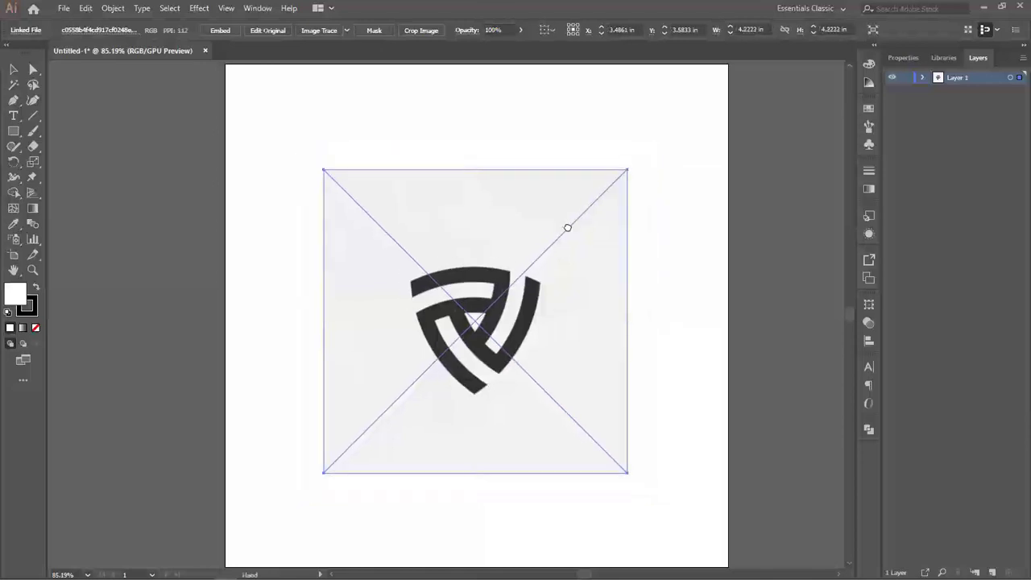
{"action": "left_click_drag", "start_coordinate": [567, 228], "coordinate": [571, 228]}
{"action": "left_click", "coordinate": [658, 223]}
{"action": "left_click", "coordinate": [537, 249]}
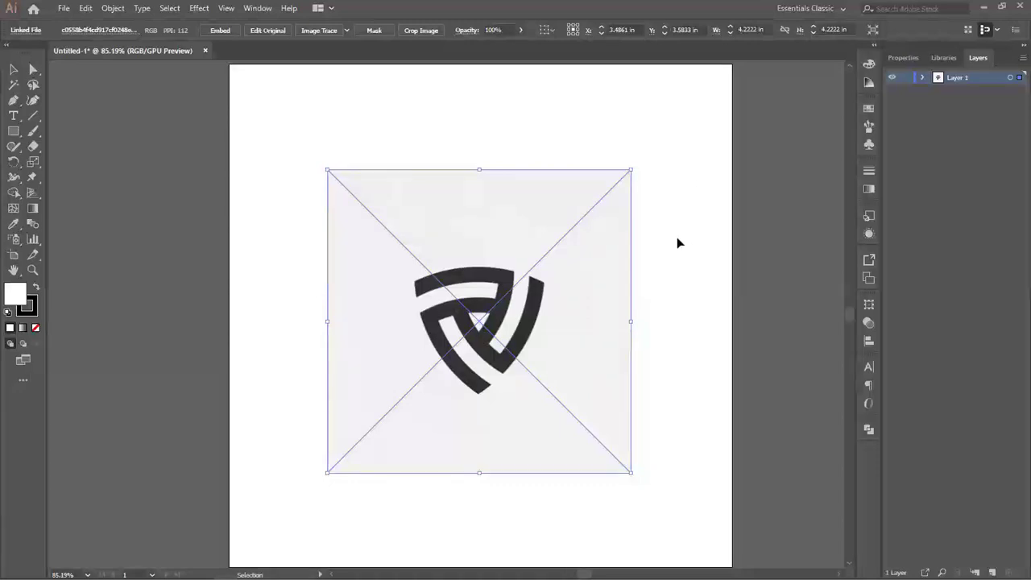
{"action": "left_click_drag", "start_coordinate": [639, 221], "coordinate": [430, 228]}
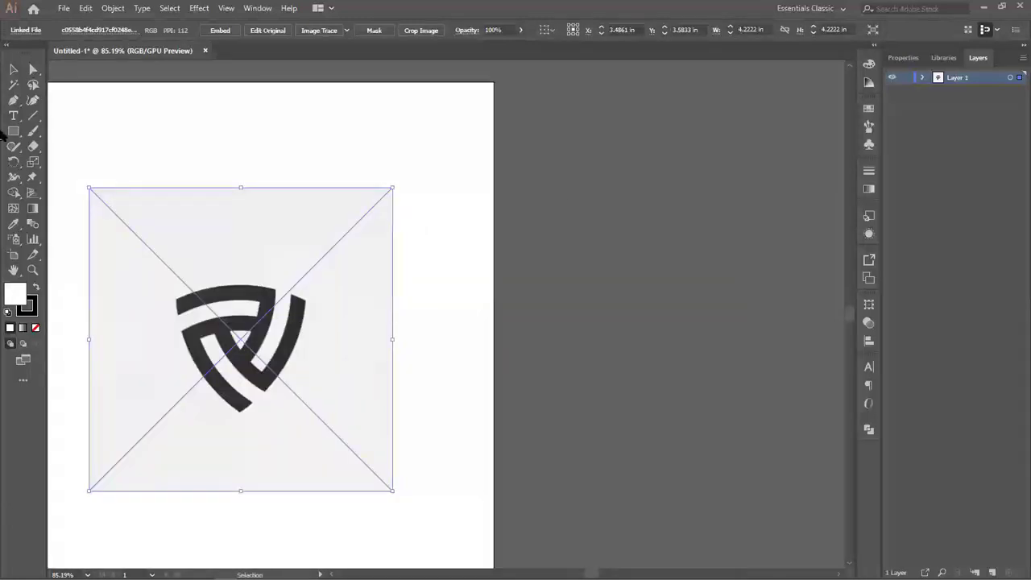
{"action": "left_click_drag", "start_coordinate": [106, 198], "coordinate": [164, 214]}
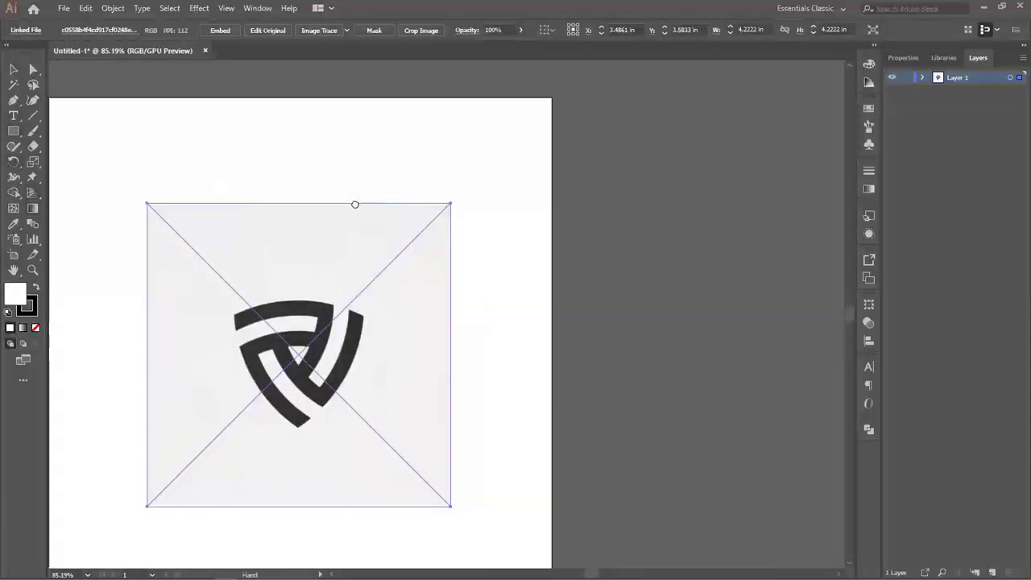
{"action": "left_click_drag", "start_coordinate": [355, 204], "coordinate": [541, 172]}
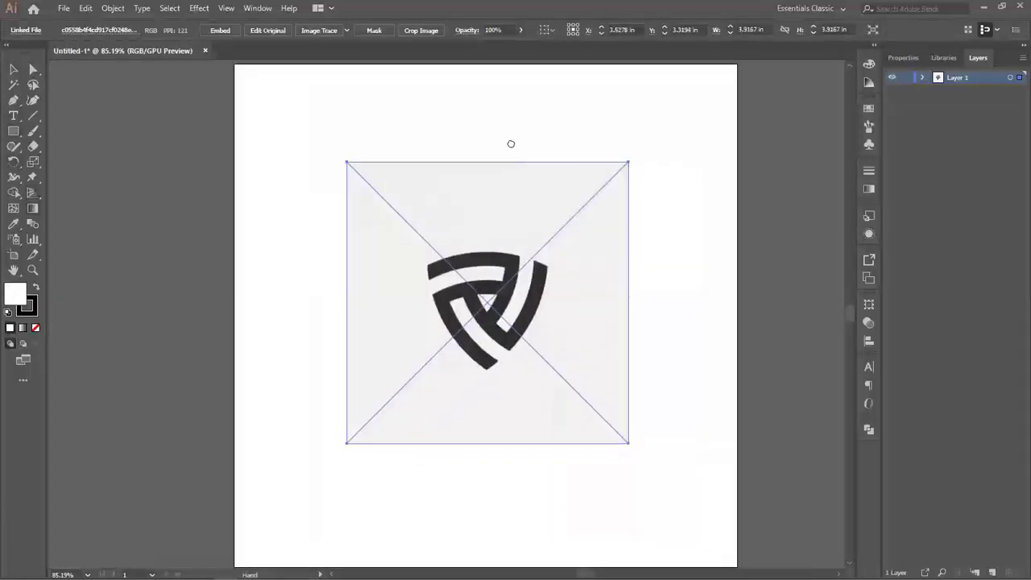
- Add a three-line text list above the image reading "1. Pen tool", "2. Shapes" and "3. Shape Builder"
{"action": "left_click", "coordinate": [16, 119]}
{"action": "left_click", "coordinate": [372, 95]}
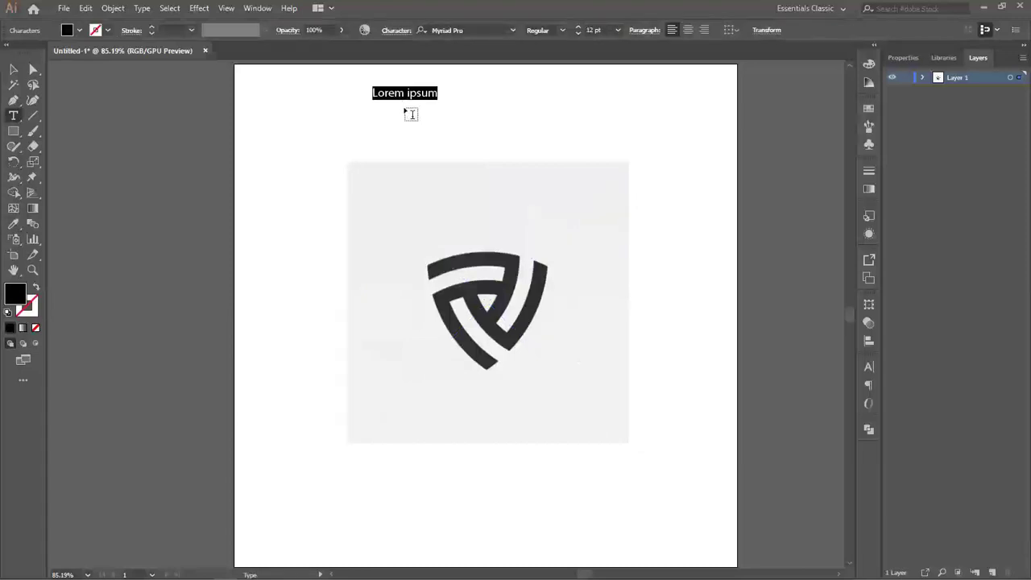
{"action": "key", "text": "BackSpace"}
{"action": "type", "text": "1. Pen tool"}
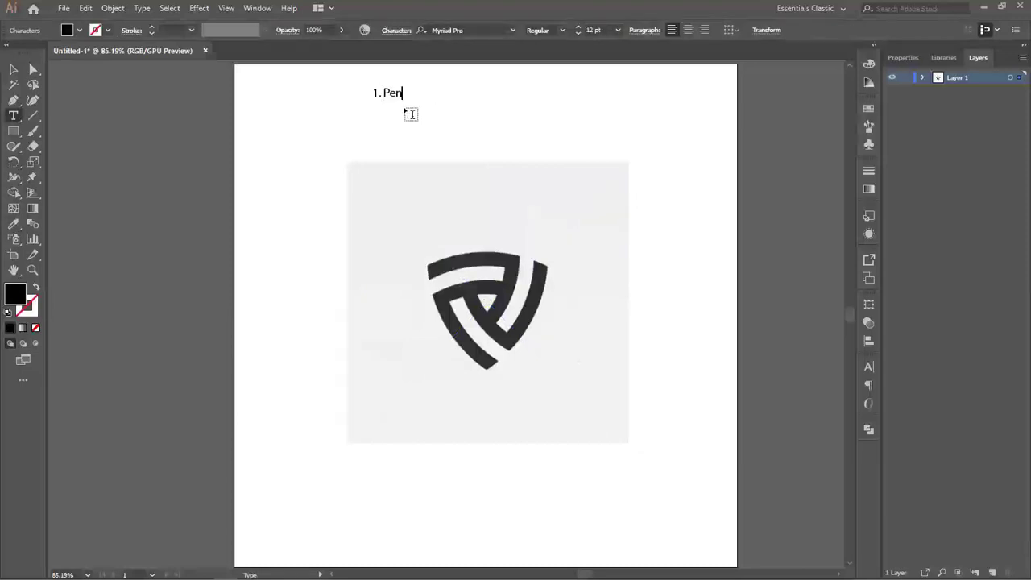
{"action": "key", "text": "Return"}
{"action": "type", "text": "2. Sapd"}
{"action": "key", "text": "BackSpace"}
{"action": "key", "text": "BackSpace"}
{"action": "key", "text": "BackSpace"}
{"action": "type", "text": "hapes"}
{"action": "key", "text": "Return"}
{"action": "type", "text": "3. Shap"}
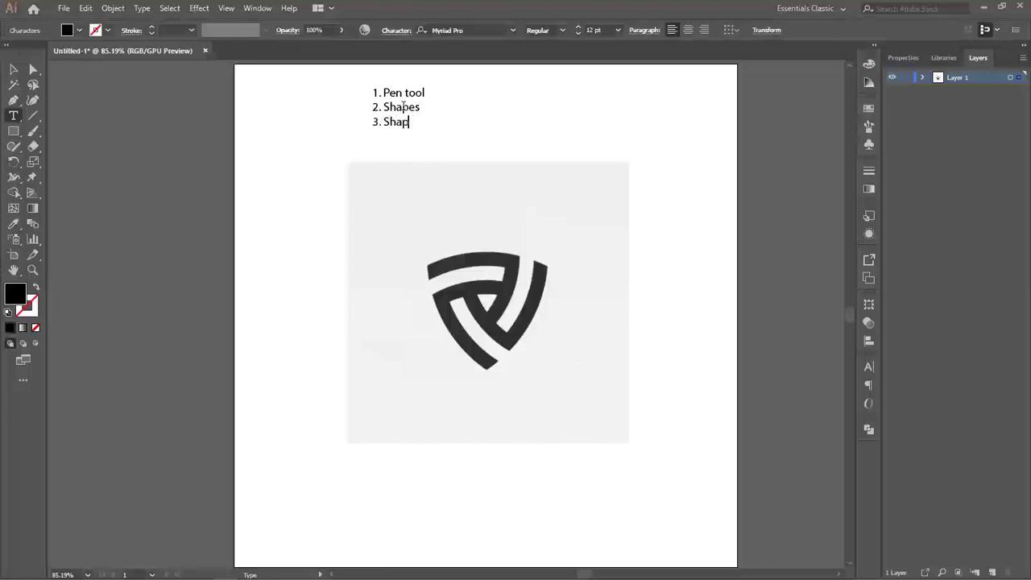
{"action": "type", "text": "e Builder"}
- Move the text list into the artboard's upper-left corner and deselect it
{"action": "left_click", "coordinate": [15, 71]}
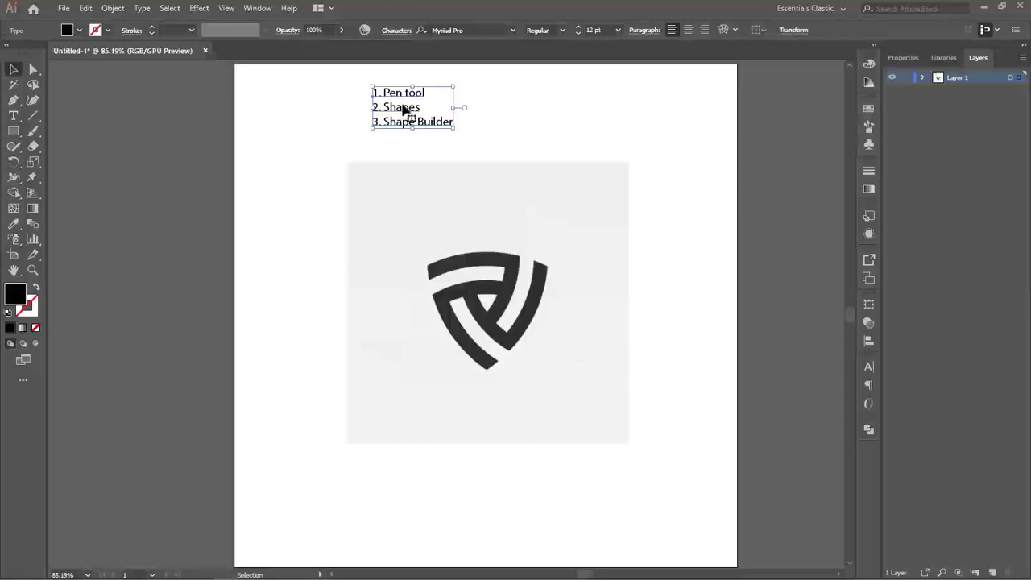
{"action": "left_click_drag", "start_coordinate": [415, 110], "coordinate": [280, 96]}
{"action": "left_click", "coordinate": [320, 133]}
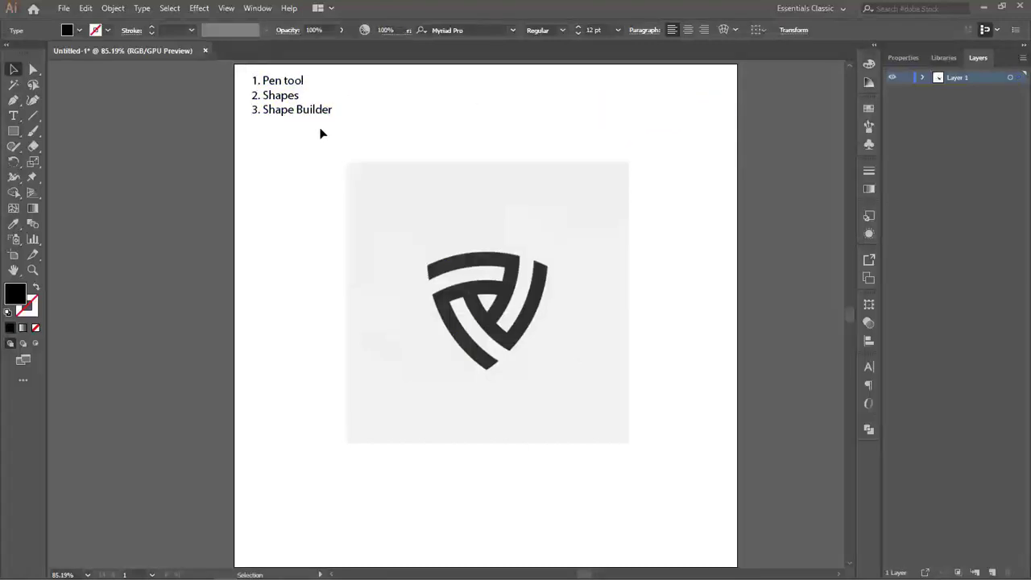
- Reposition the logo image at the middle of the artboard, at about X 3.5 in and Y 3.42 in
{"action": "scroll", "coordinate": [348, 161], "scroll_direction": "up", "scroll_amount": 1}
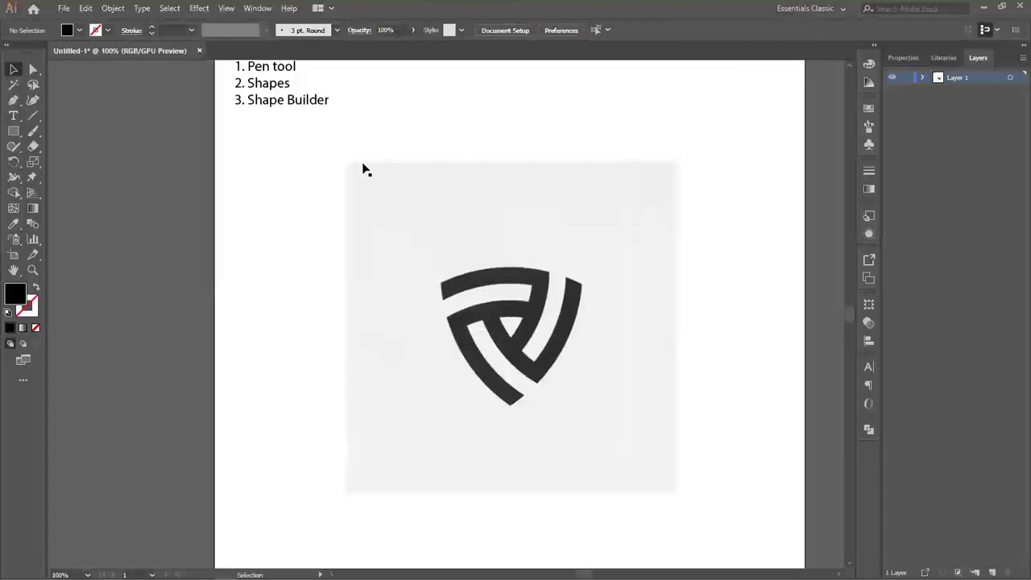
{"action": "scroll", "coordinate": [364, 169], "scroll_direction": "down", "scroll_amount": 1}
{"action": "scroll", "coordinate": [416, 194], "scroll_direction": "up", "scroll_amount": 1}
{"action": "left_click", "coordinate": [465, 282]}
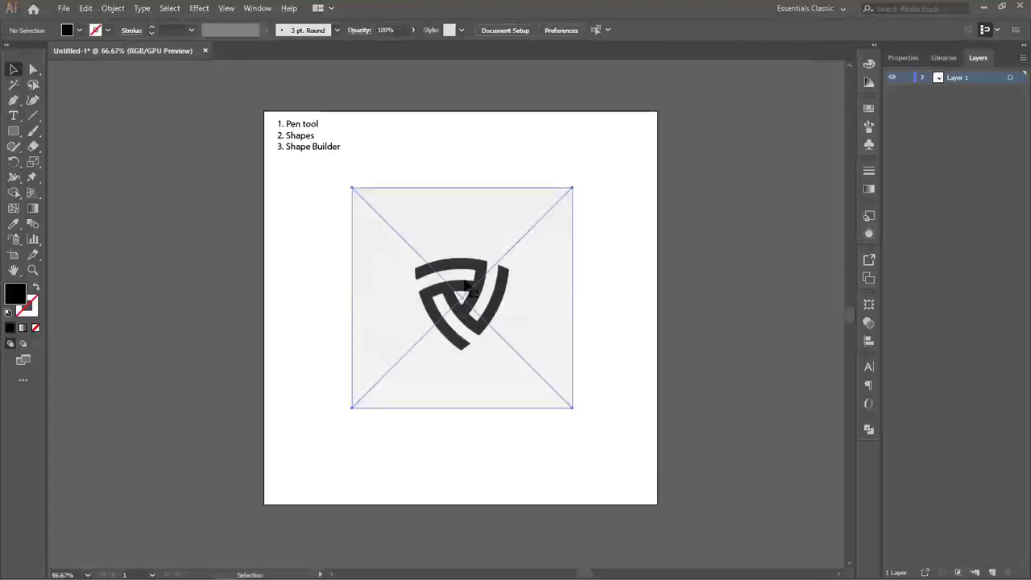
{"action": "left_click_drag", "start_coordinate": [461, 272], "coordinate": [460, 278]}
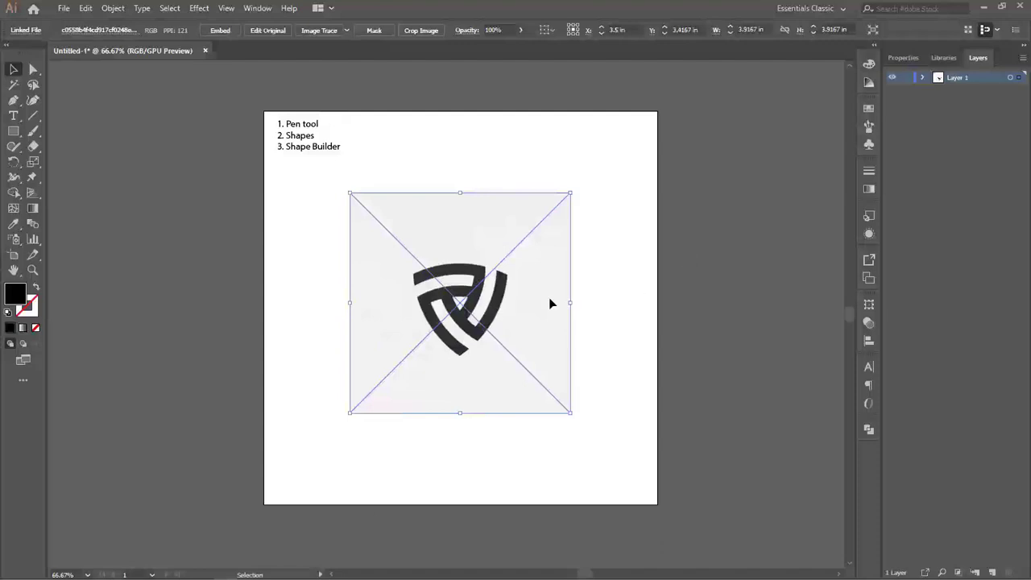
- Lock the logo image as an object and test whether it can still be selected
{"action": "key", "text": "ctrl+2"}
{"action": "left_click", "coordinate": [481, 309]}
{"action": "left_click", "coordinate": [598, 311]}
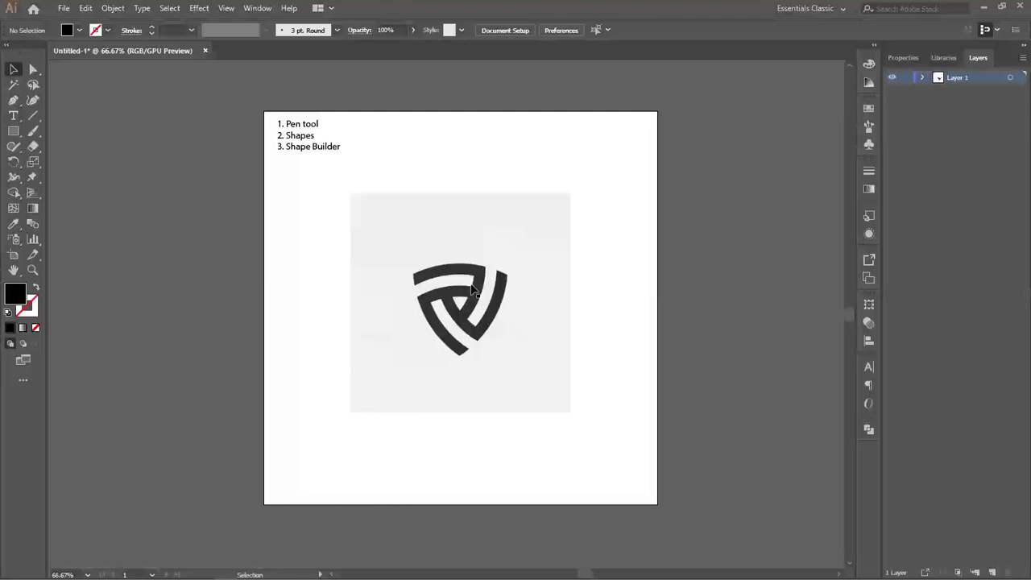
- Select the linked image inside Layer 1 and reduce its opacity to 31%
{"action": "left_click", "coordinate": [437, 308]}
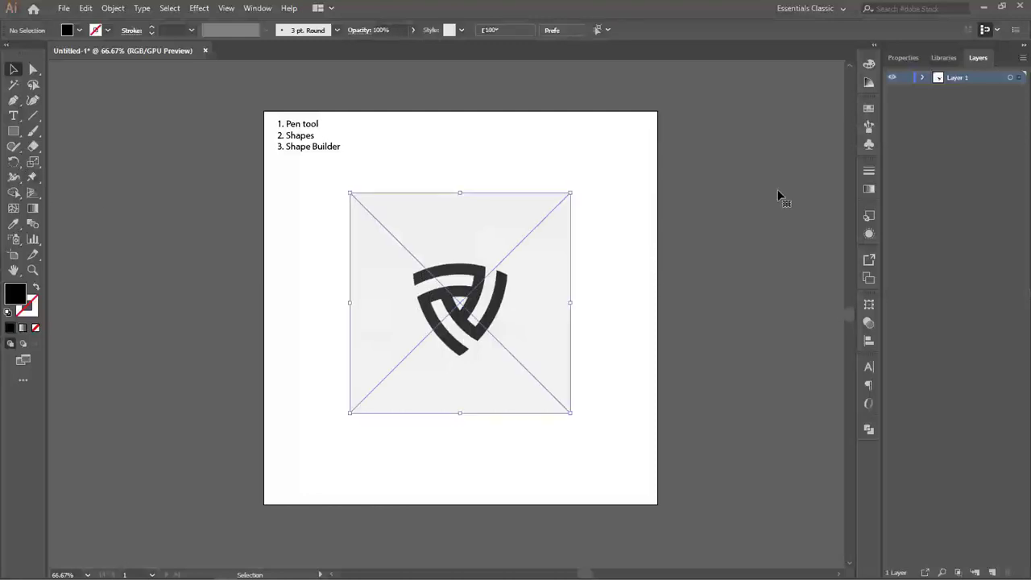
{"action": "left_click", "coordinate": [924, 77]}
{"action": "left_click", "coordinate": [955, 108]}
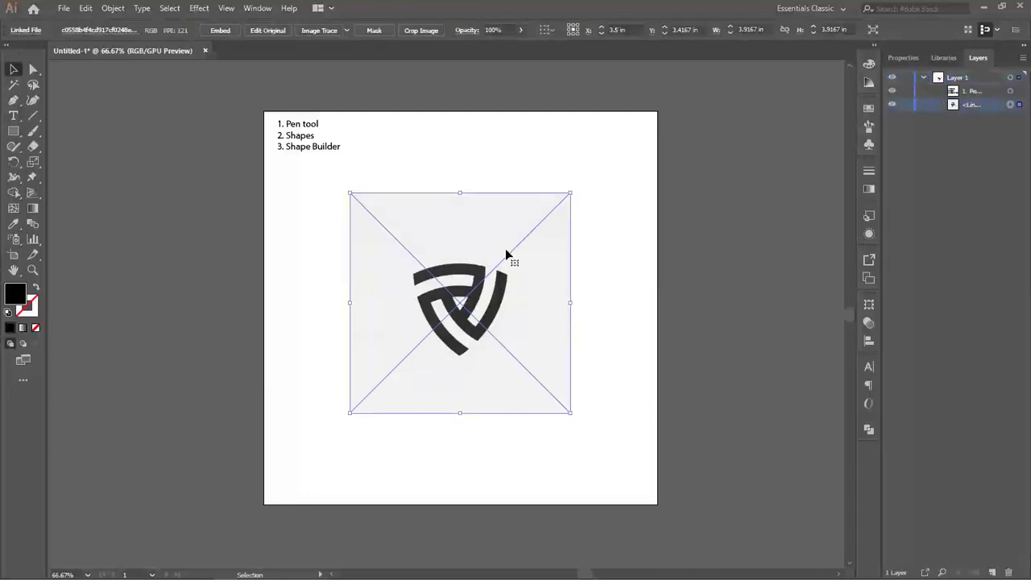
{"action": "left_click", "coordinate": [868, 322]}
{"action": "left_click", "coordinate": [839, 322]}
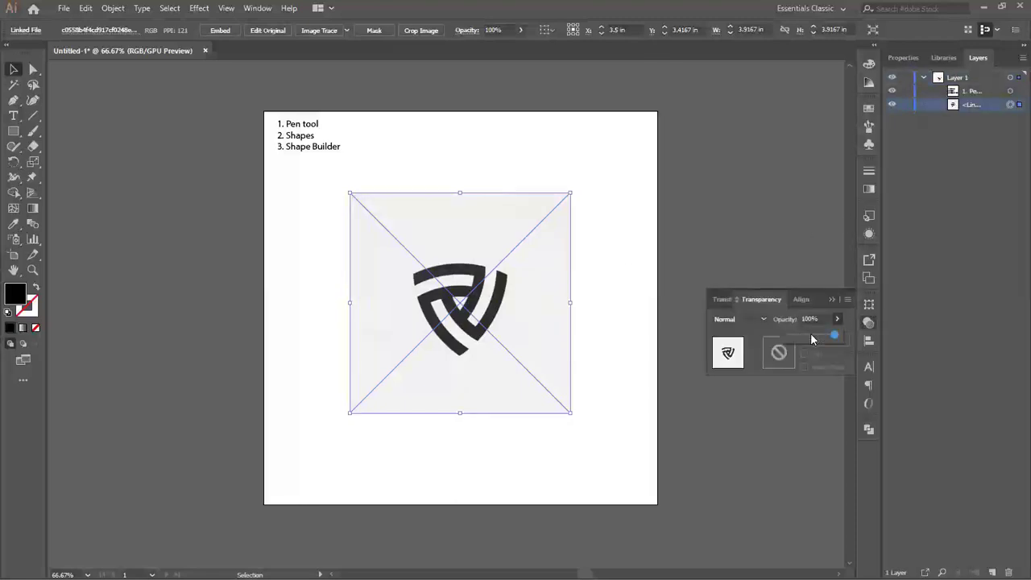
{"action": "left_click", "coordinate": [810, 338]}
{"action": "left_click_drag", "start_coordinate": [810, 338], "coordinate": [803, 342]}
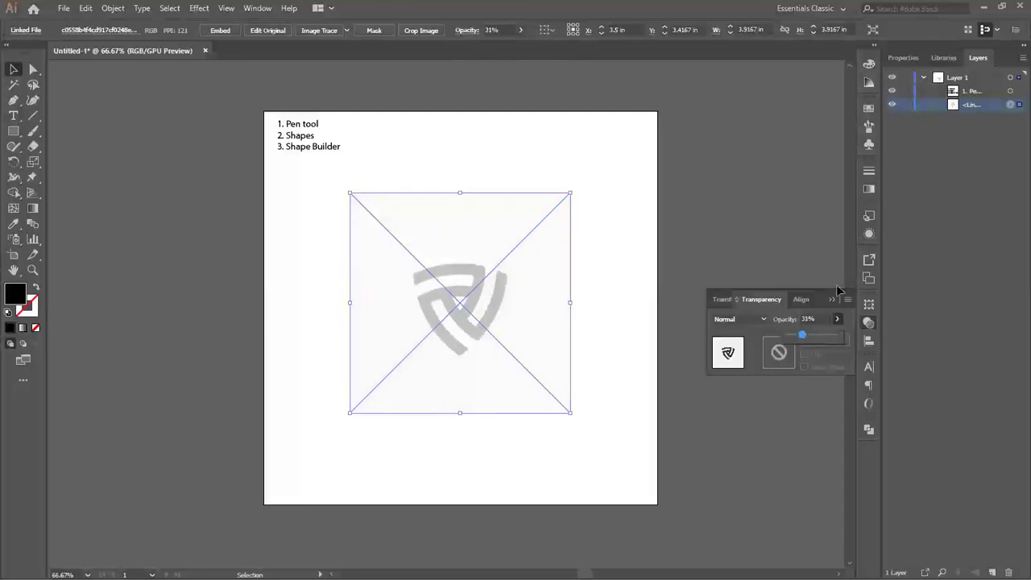
{"action": "left_click", "coordinate": [456, 306]}
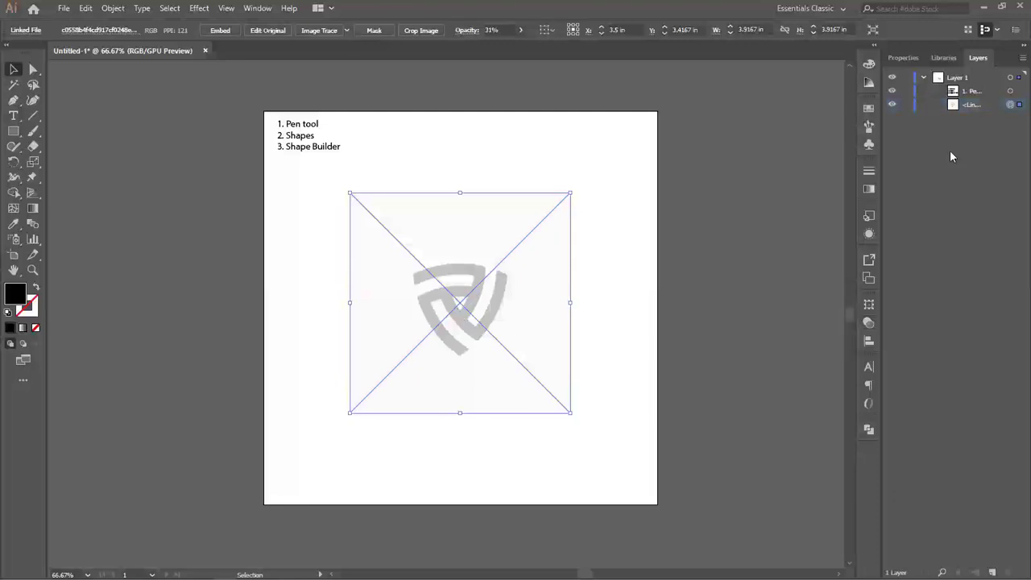
- Lock the faded linked image within Layer 1, toggling the lock to compare its selectability
{"action": "left_click", "coordinate": [905, 105]}
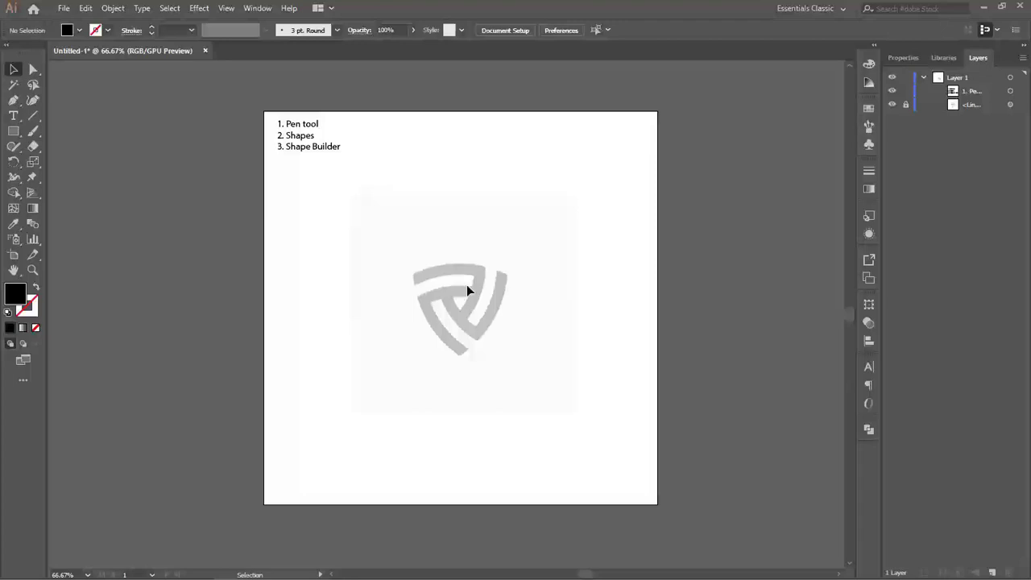
{"action": "left_click", "coordinate": [906, 105]}
{"action": "left_click", "coordinate": [488, 337]}
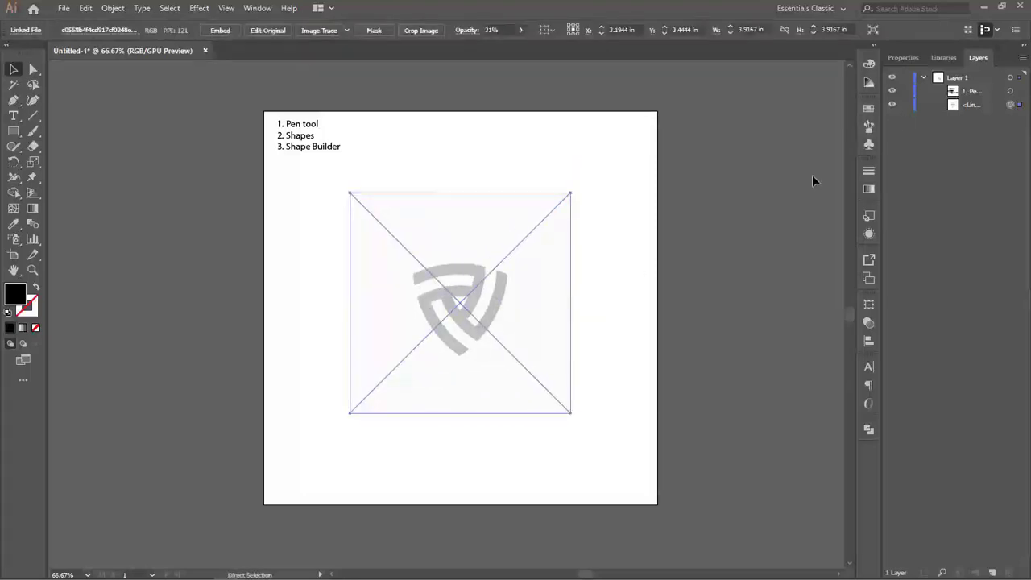
{"action": "left_click", "coordinate": [906, 104]}
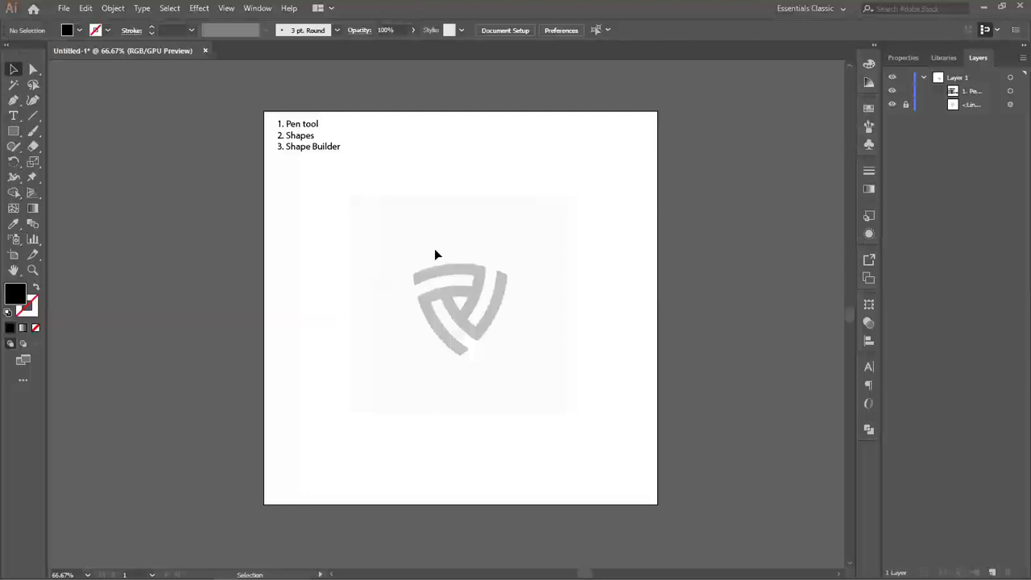
- Draw a circle about 5.08 in in diameter with the Ellipse tool, overlapping the artboard's lower-right area
{"action": "left_click", "coordinate": [13, 133]}
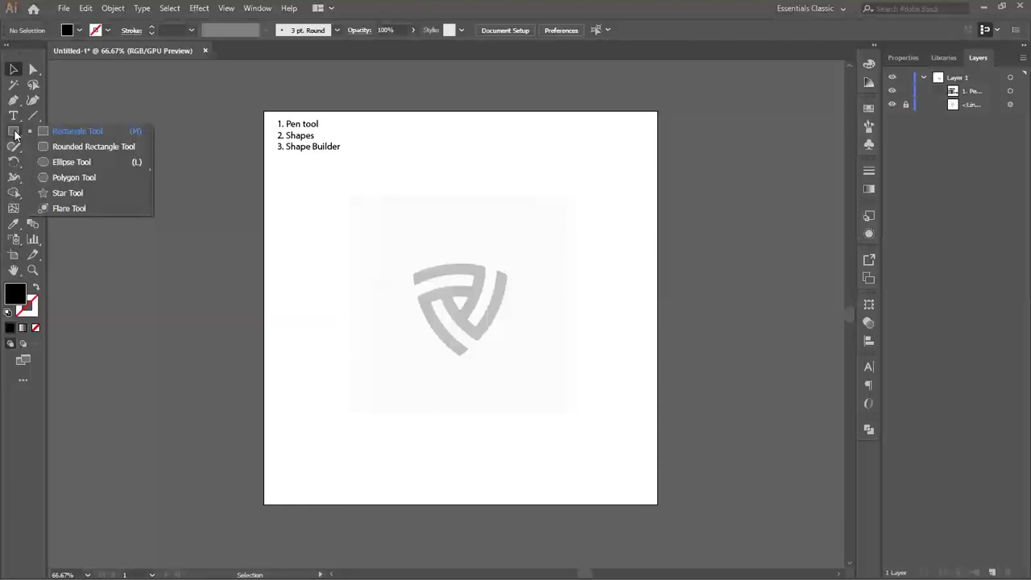
{"action": "left_click", "coordinate": [88, 165]}
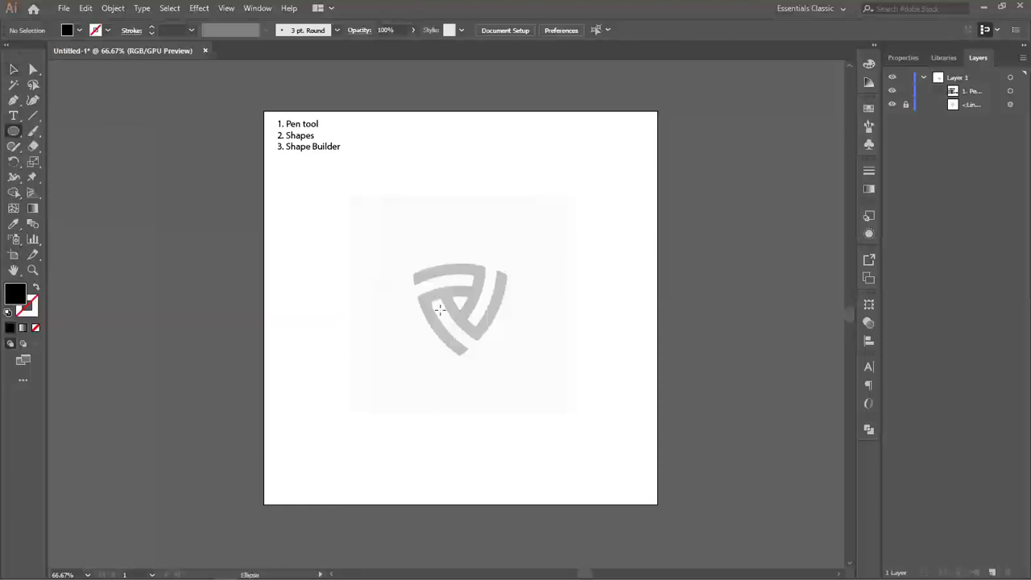
{"action": "left_click_drag", "start_coordinate": [435, 308], "coordinate": [642, 436]}
{"action": "left_click_drag", "start_coordinate": [518, 242], "coordinate": [473, 345]}
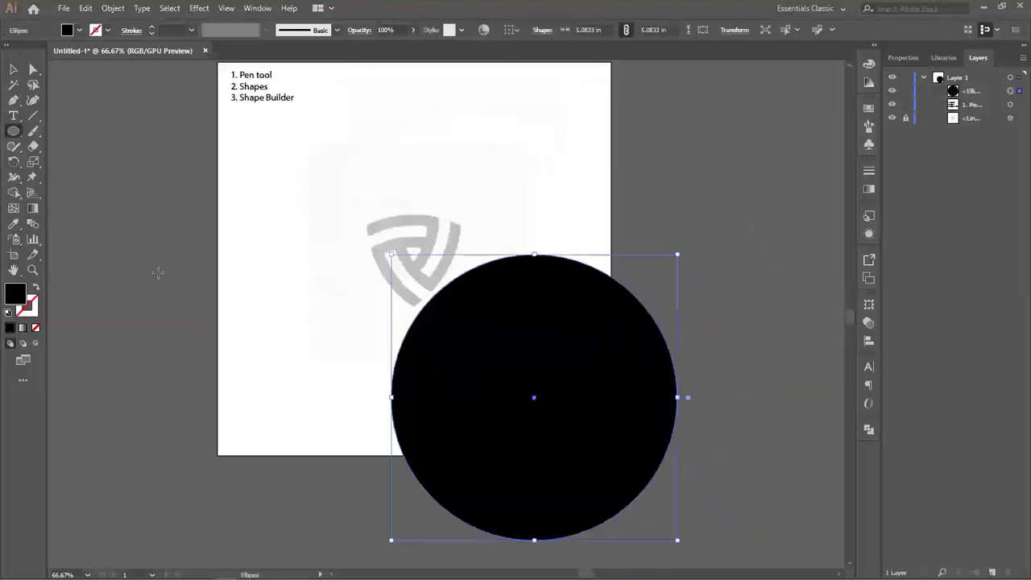
- Remove the circle's fill and give it a black stroke
{"action": "left_click", "coordinate": [35, 328]}
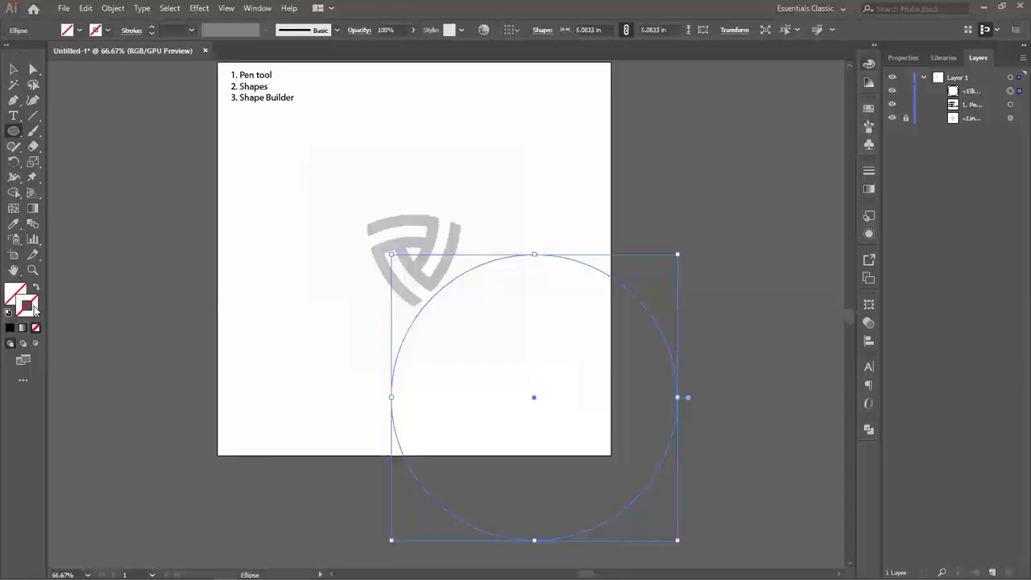
{"action": "left_click", "coordinate": [34, 310]}
{"action": "left_click", "coordinate": [10, 329]}
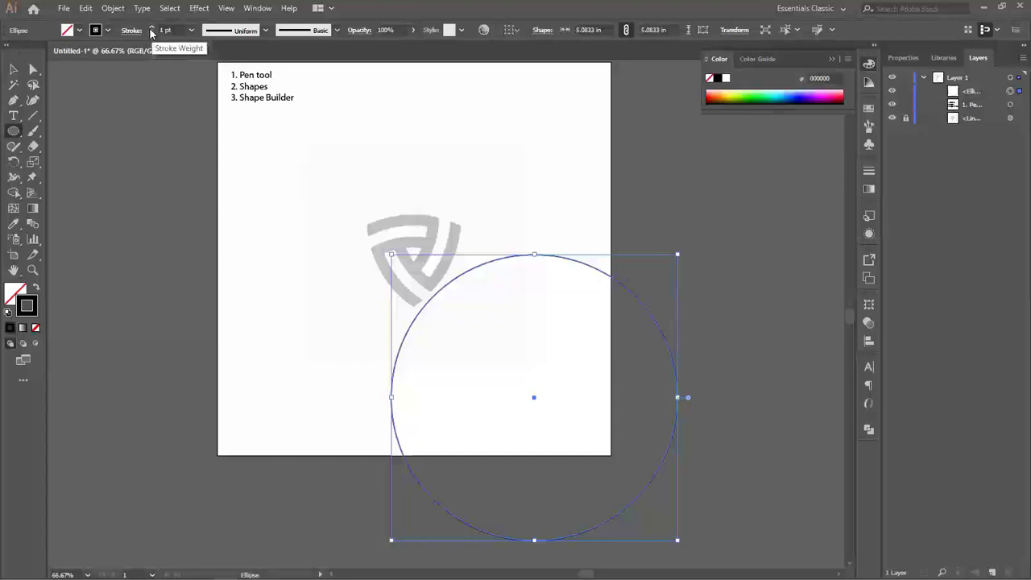
- Move the circle so its top arc runs across the logo's second curved bar
{"action": "left_click", "coordinate": [15, 71]}
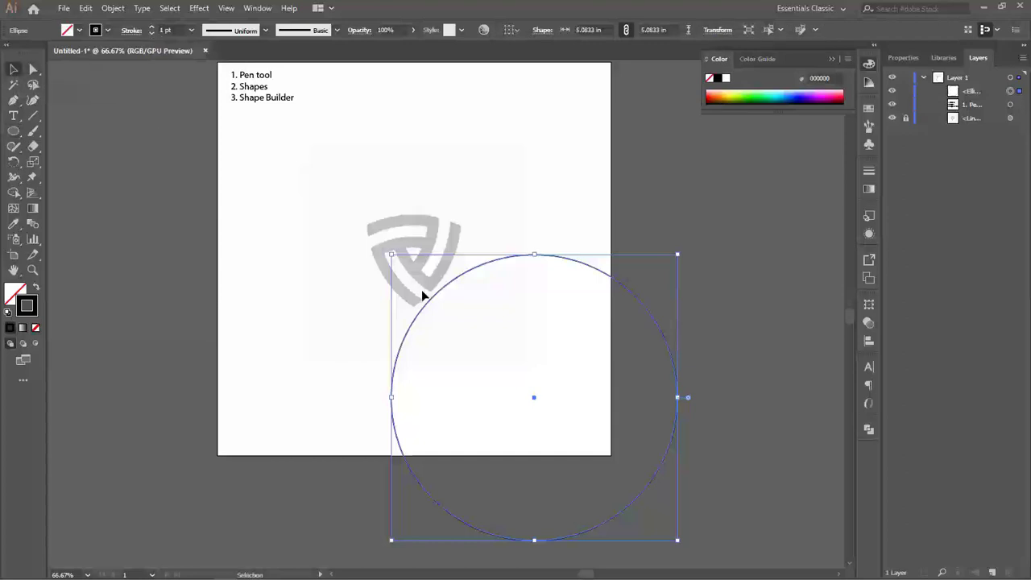
{"action": "scroll", "coordinate": [425, 293], "scroll_direction": "up", "scroll_amount": 1}
{"action": "key", "text": "space"}
{"action": "left_click_drag", "start_coordinate": [409, 274], "coordinate": [370, 265]}
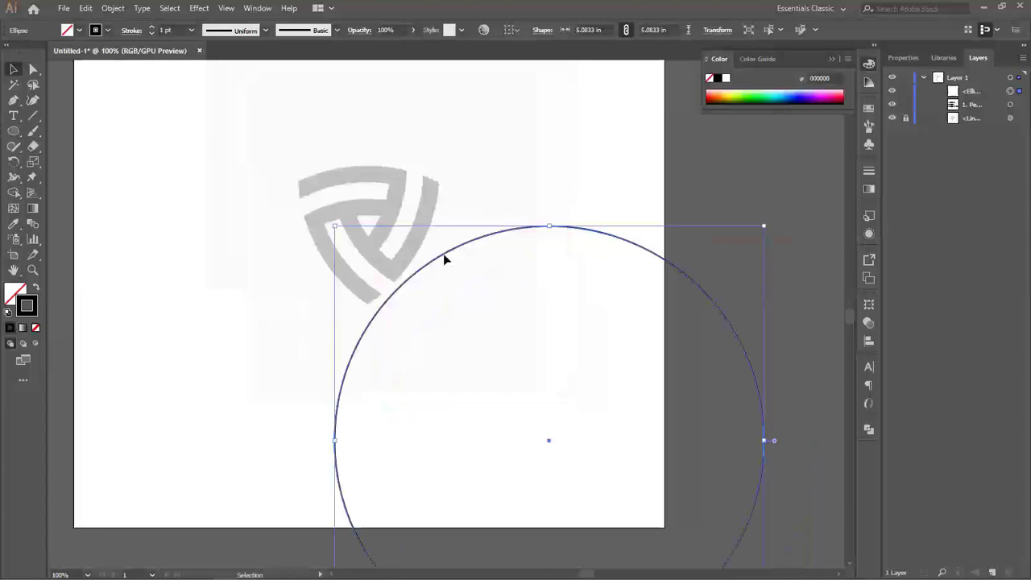
{"action": "left_click_drag", "start_coordinate": [442, 254], "coordinate": [278, 243]}
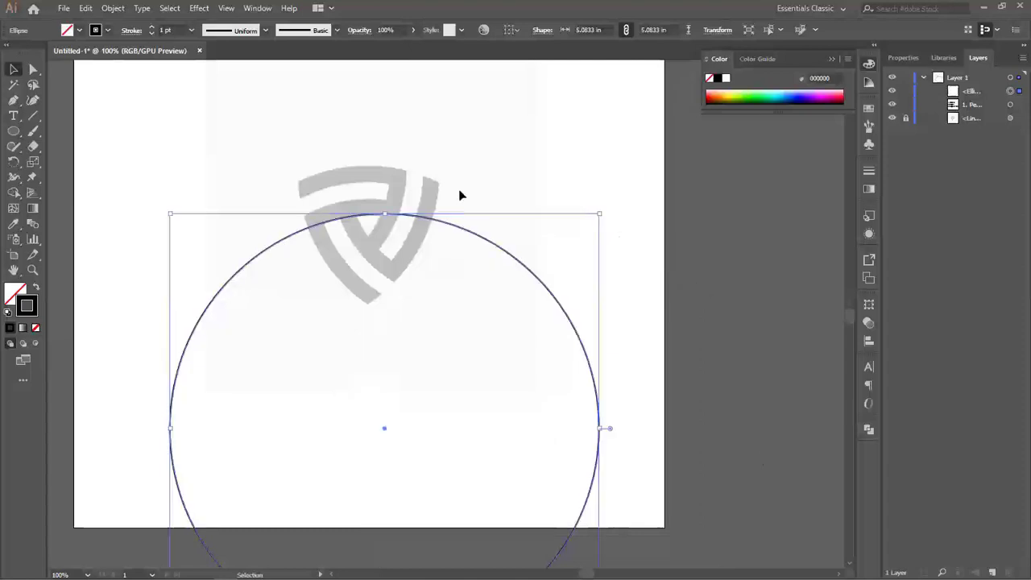
- Reduce the circle's stroke weight to 0.5 pt
{"action": "left_click", "coordinate": [152, 34]}
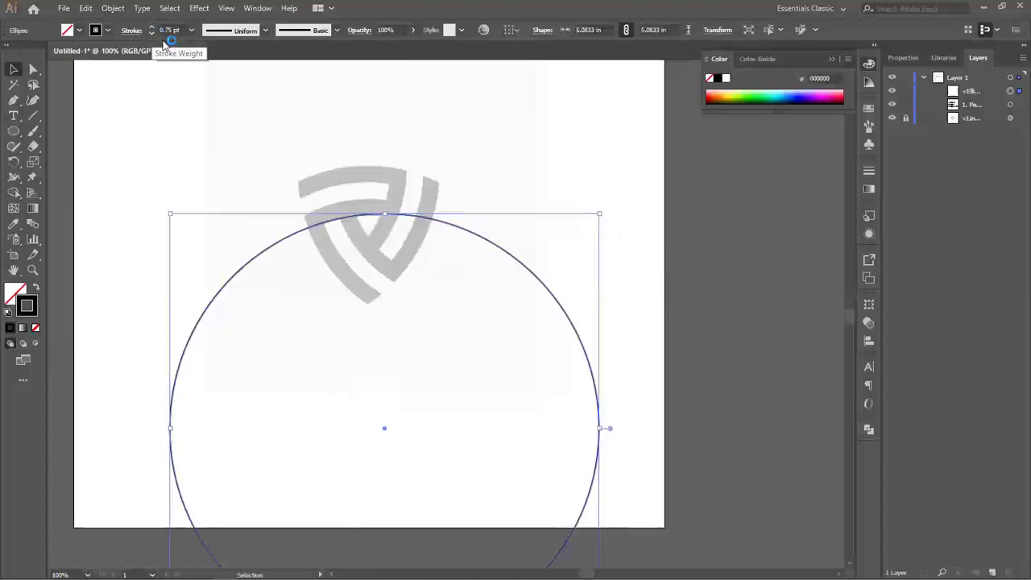
{"action": "left_click", "coordinate": [151, 34]}
{"action": "left_click", "coordinate": [391, 221]}
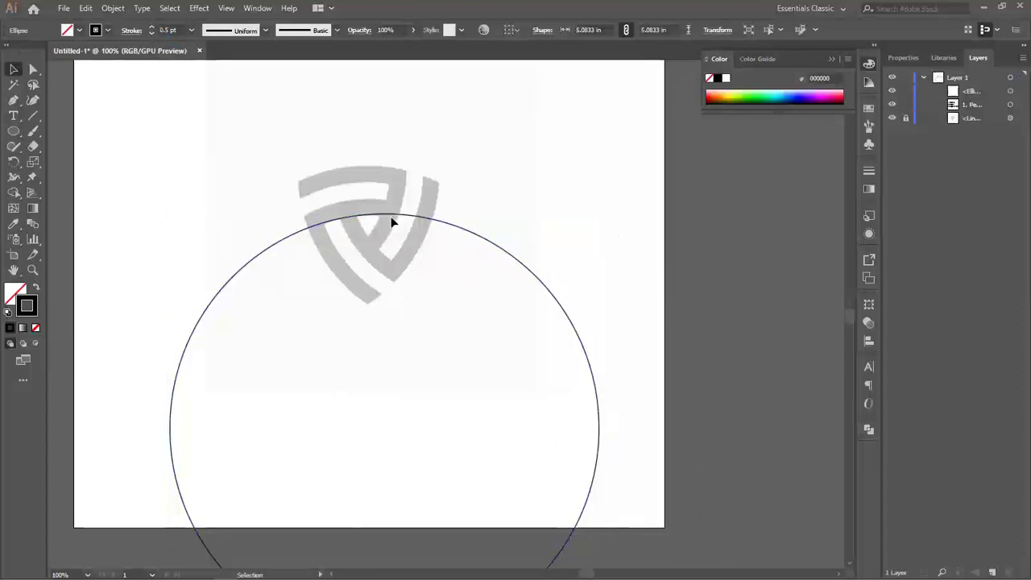
- Move the circle so its top arc crosses the white triangle at the logo's centre
{"action": "scroll", "coordinate": [375, 219], "scroll_direction": "down", "scroll_amount": 2}
{"action": "scroll", "coordinate": [375, 219], "scroll_direction": "up", "scroll_amount": 6}
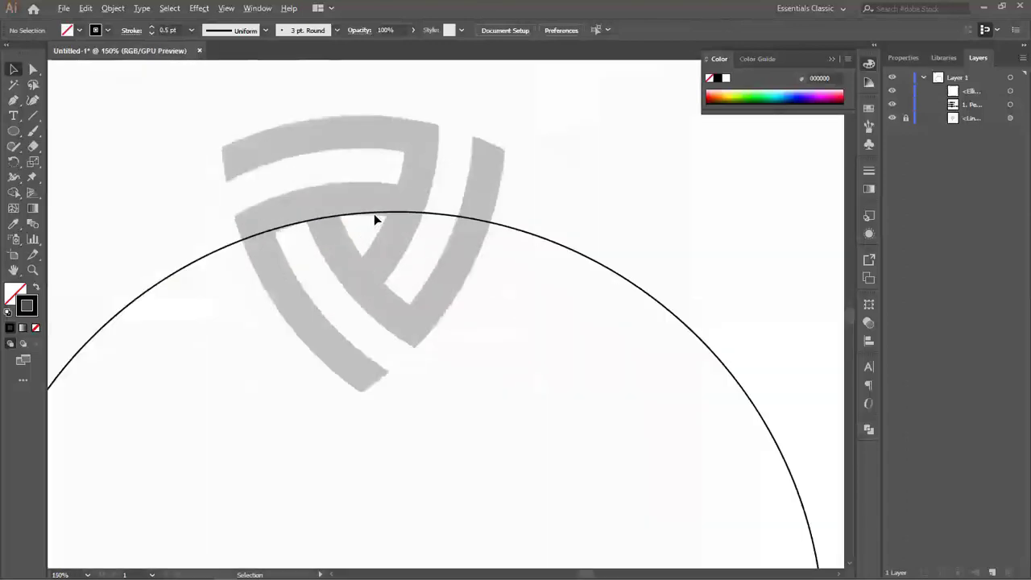
{"action": "scroll", "coordinate": [374, 214], "scroll_direction": "down", "scroll_amount": 2}
{"action": "left_click_drag", "start_coordinate": [395, 217], "coordinate": [374, 230]}
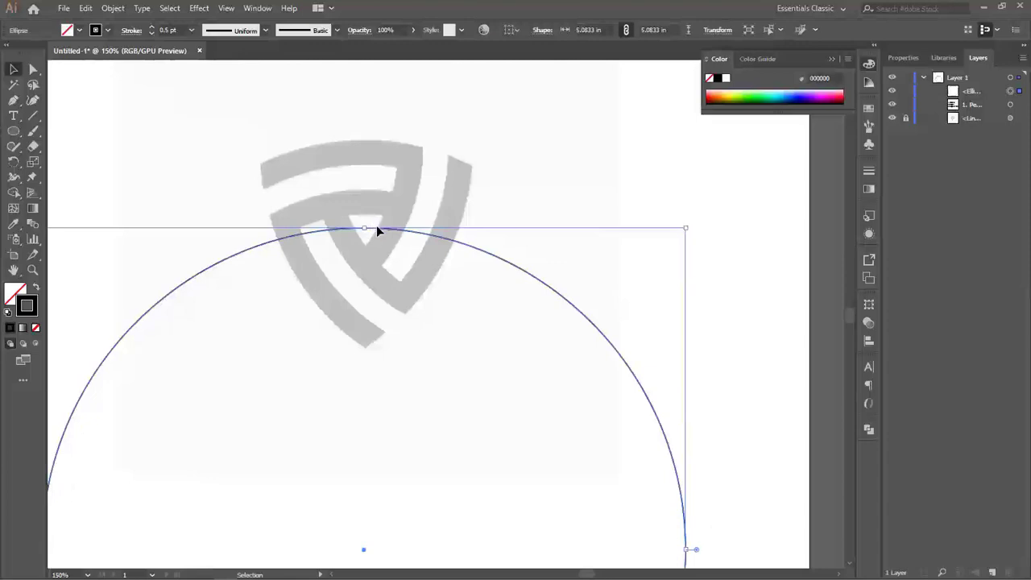
{"action": "left_click", "coordinate": [373, 223]}
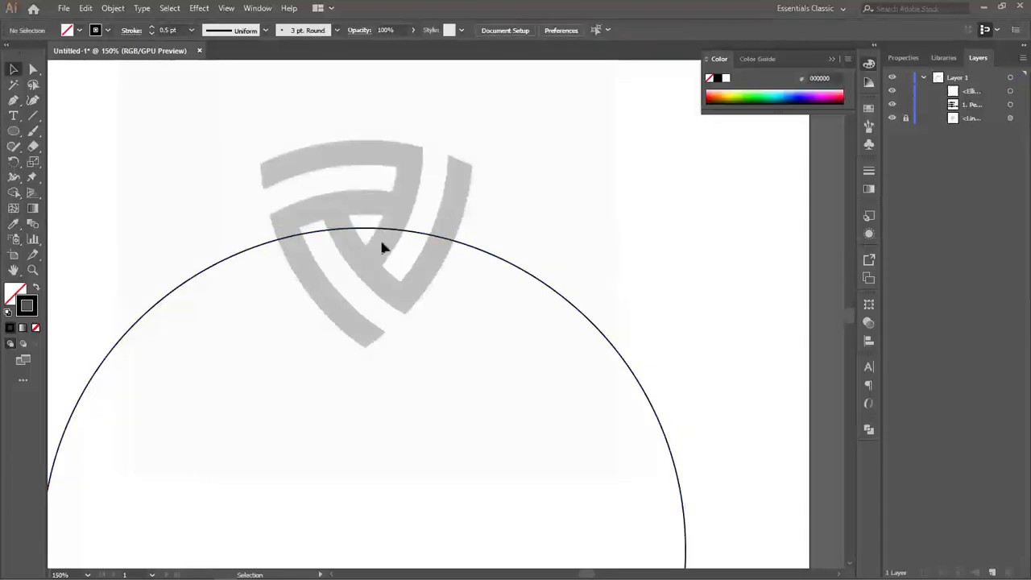
{"action": "left_click", "coordinate": [382, 231]}
{"action": "left_click_drag", "start_coordinate": [381, 231], "coordinate": [406, 225]}
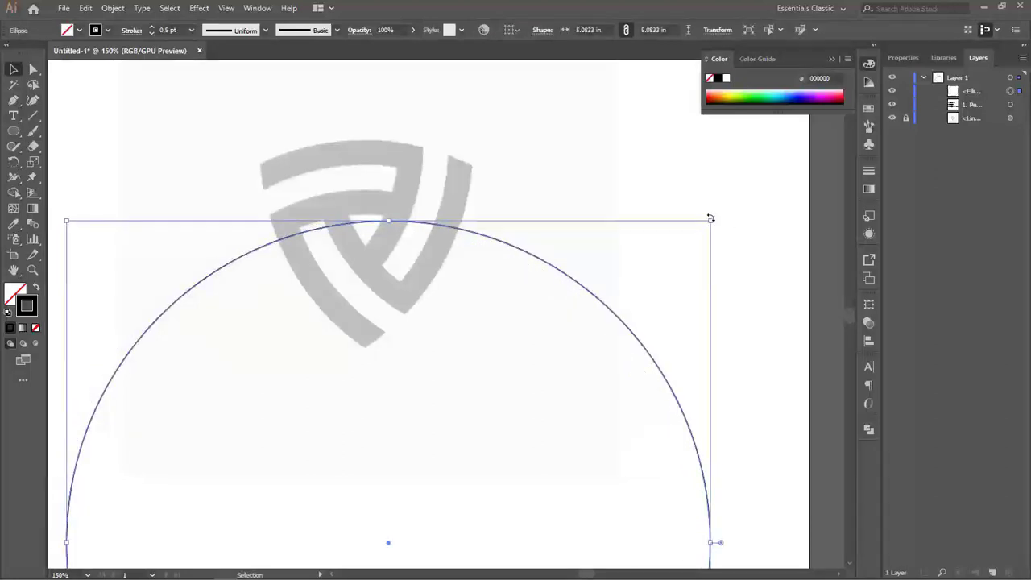
- Resize the circle from its centre to about 4.81 in and align its top arc with the lower edge of the logo's second curved bar
{"action": "left_click_drag", "start_coordinate": [711, 219], "coordinate": [688, 242]}
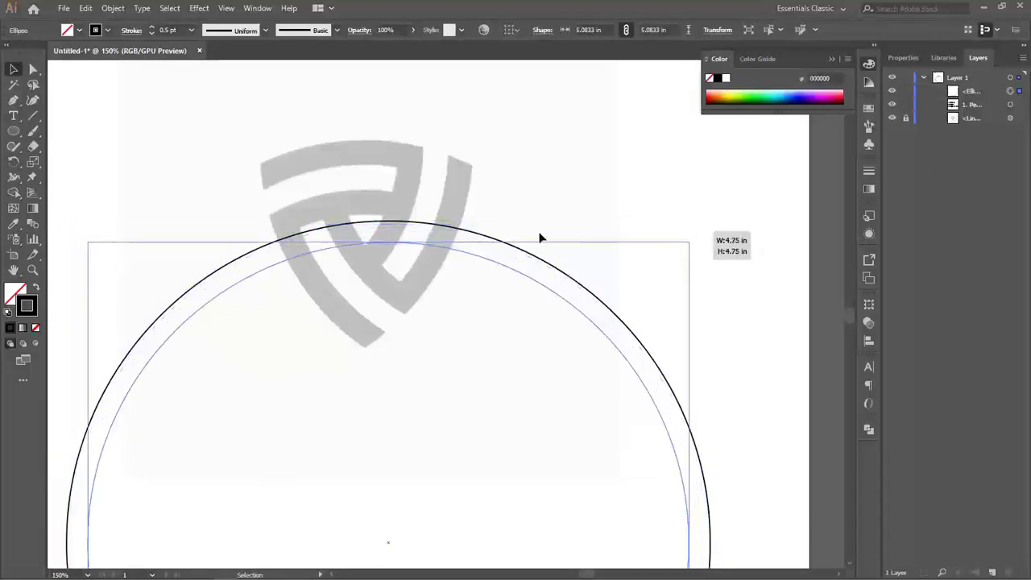
{"action": "left_click", "coordinate": [409, 233]}
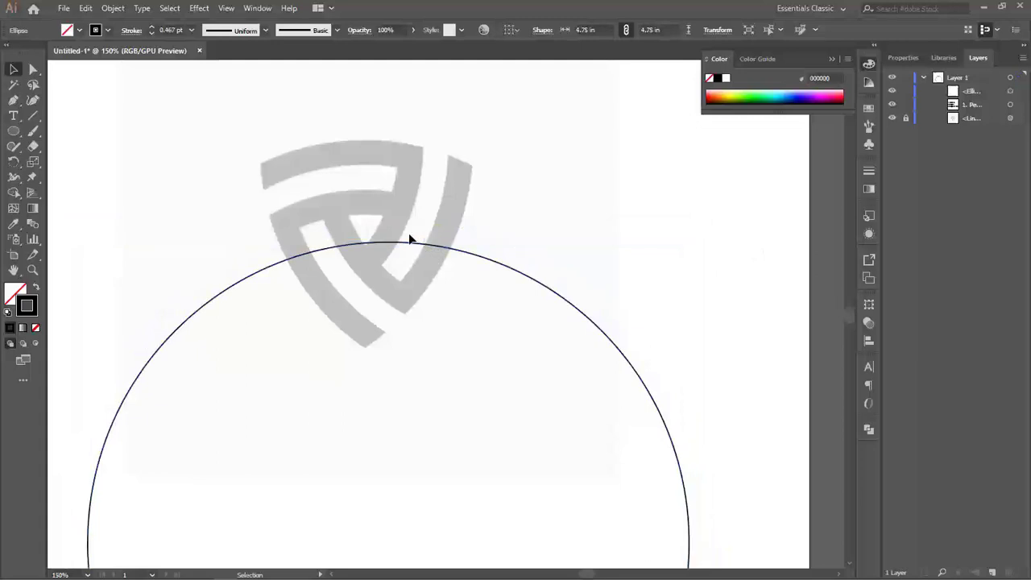
{"action": "left_click_drag", "start_coordinate": [405, 244], "coordinate": [397, 216]}
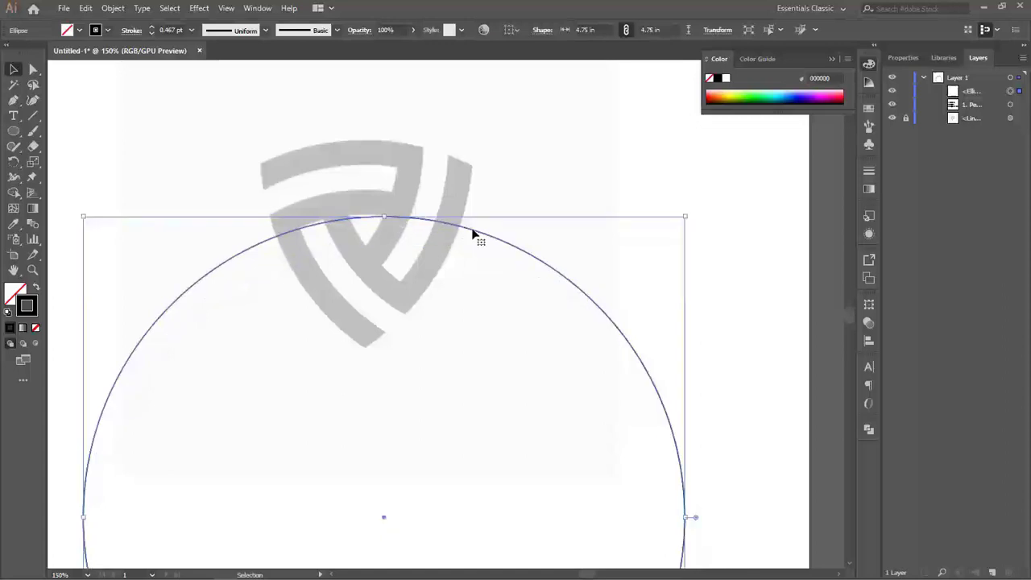
{"action": "left_click_drag", "start_coordinate": [684, 216], "coordinate": [688, 214]}
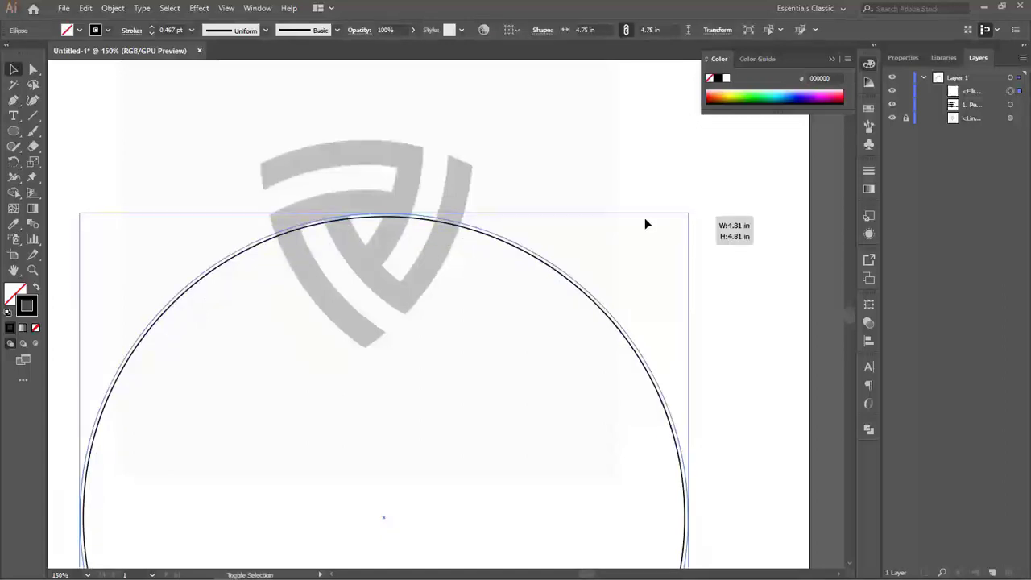
{"action": "left_click_drag", "start_coordinate": [429, 219], "coordinate": [420, 223]}
{"action": "left_click", "coordinate": [410, 206]}
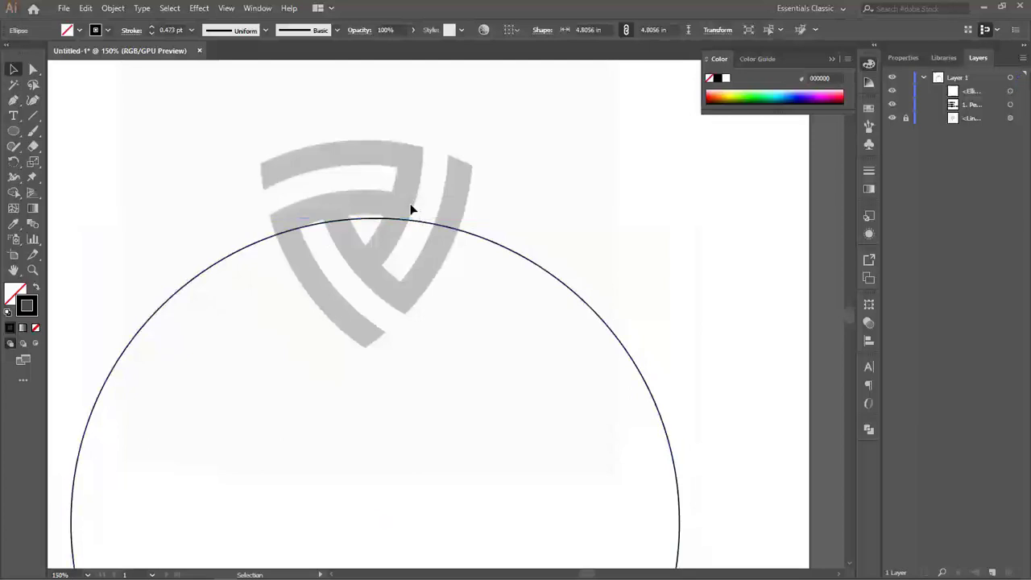
{"action": "left_click", "coordinate": [403, 223]}
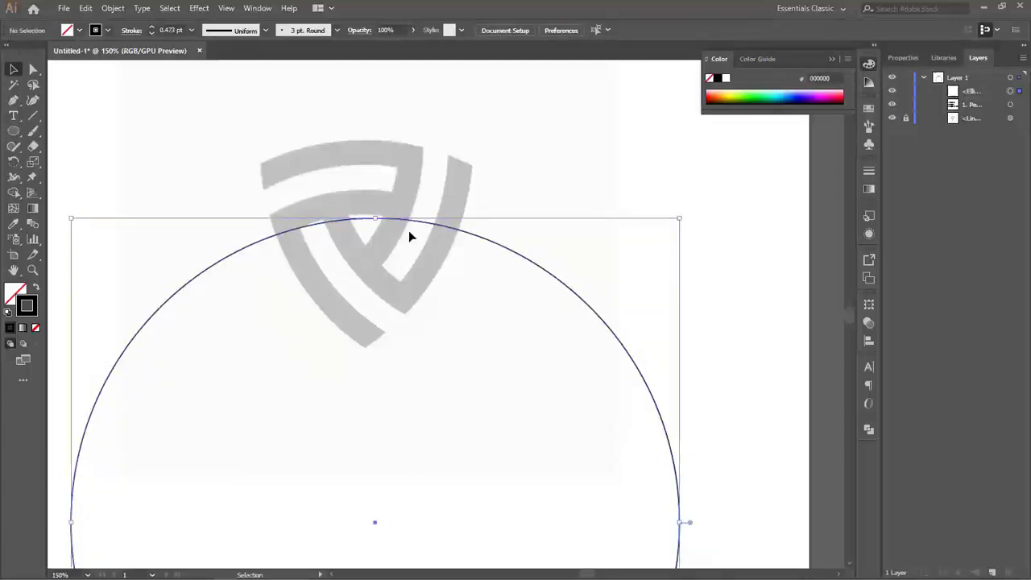
{"action": "left_click", "coordinate": [400, 226]}
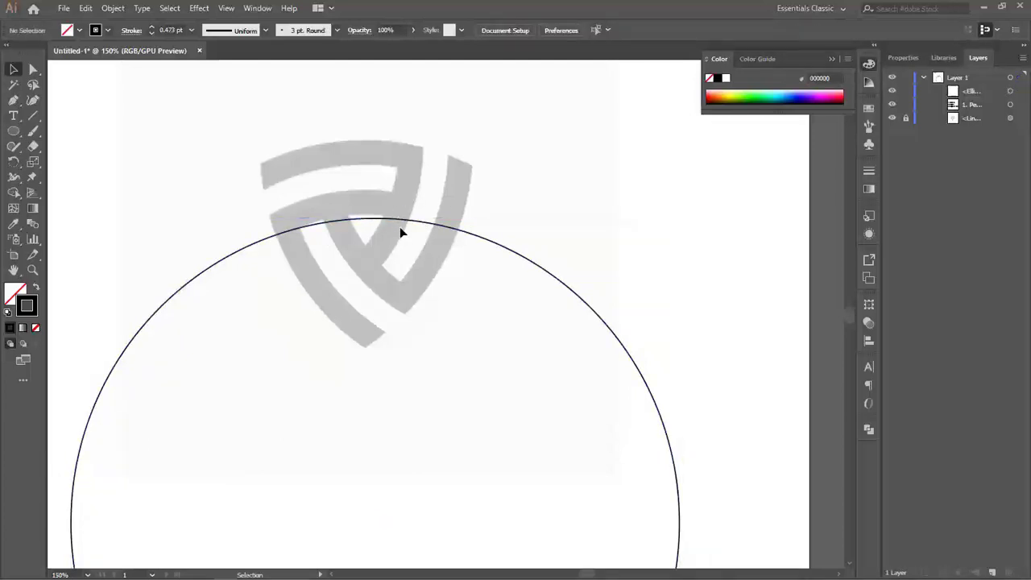
{"action": "left_click", "coordinate": [402, 222]}
{"action": "left_click", "coordinate": [393, 214]}
- Shift the circle to the second curved bar's upper edge, shrink it to about 4.69 in and nudge it to follow the curve
{"action": "left_click_drag", "start_coordinate": [383, 207], "coordinate": [419, 183]}
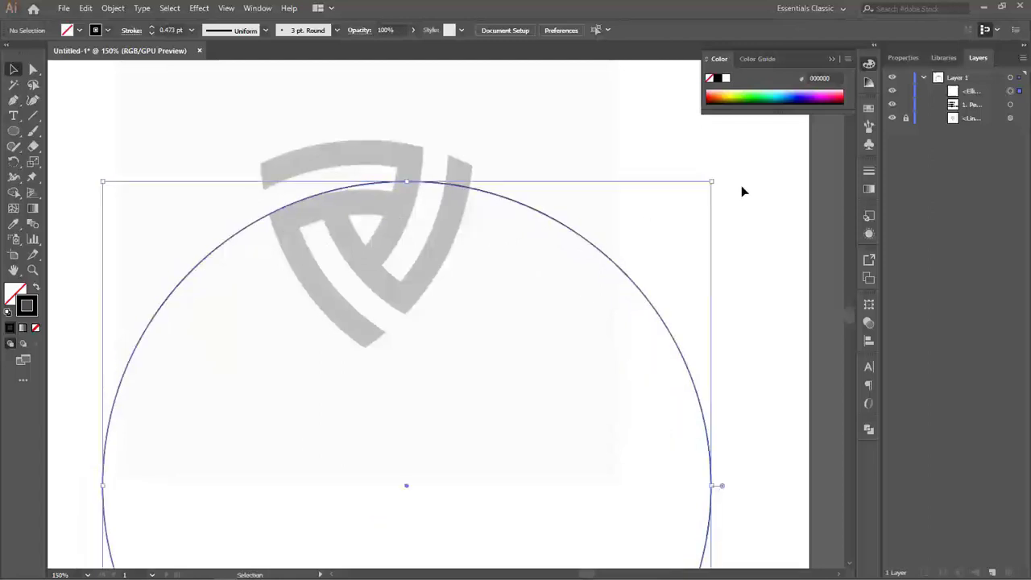
{"action": "left_click_drag", "start_coordinate": [711, 181], "coordinate": [692, 191]}
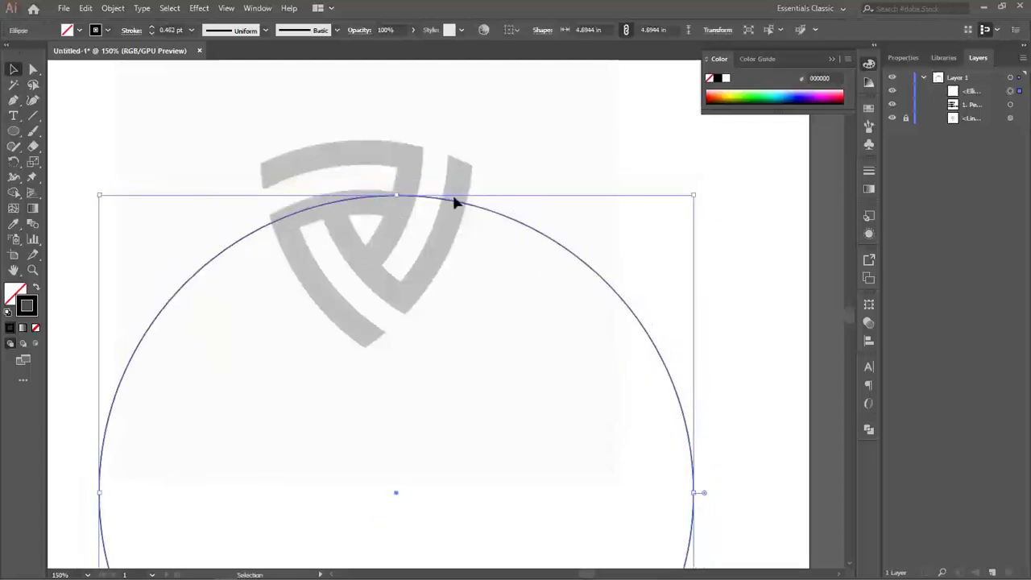
{"action": "key", "text": "Up"}
{"action": "key", "text": "Up"}
{"action": "key", "text": "Up"}
{"action": "key", "text": "Up"}
{"action": "key", "text": "Up"}
{"action": "key", "text": "Left"}
{"action": "key", "text": "Left"}
{"action": "key", "text": "Left"}
{"action": "key", "text": "Left"}
{"action": "key", "text": "Left"}
{"action": "key", "text": "Left"}
{"action": "key", "text": "Left"}
{"action": "key", "text": "Left"}
{"action": "key", "text": "Left"}
{"action": "key", "text": "Left"}
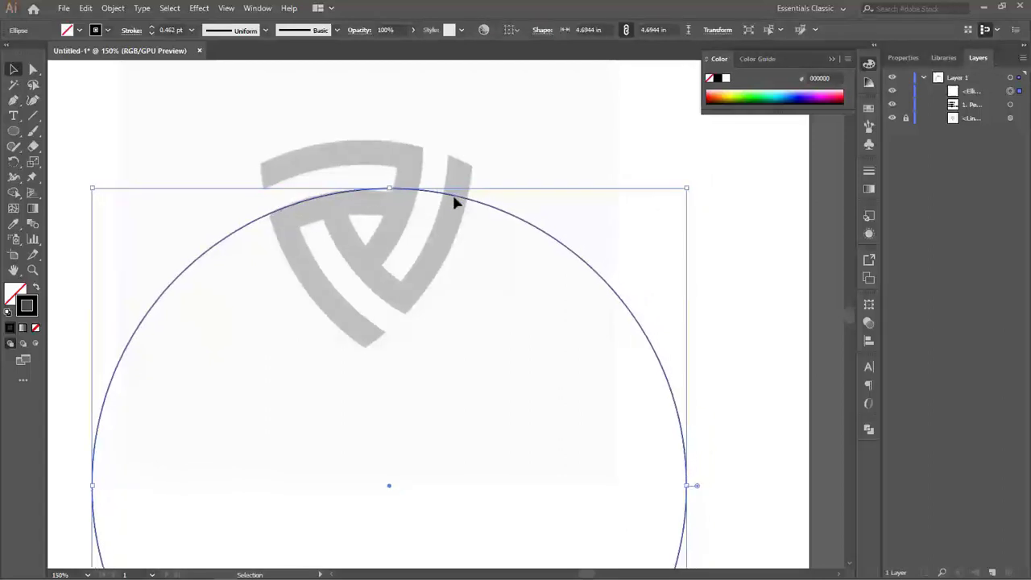
{"action": "key", "text": "Right"}
{"action": "key", "text": "Right"}
{"action": "key", "text": "Right"}
{"action": "key", "text": "Right"}
{"action": "key", "text": "Right"}
{"action": "key", "text": "Right"}
{"action": "key", "text": "Right"}
{"action": "key", "text": "Right"}
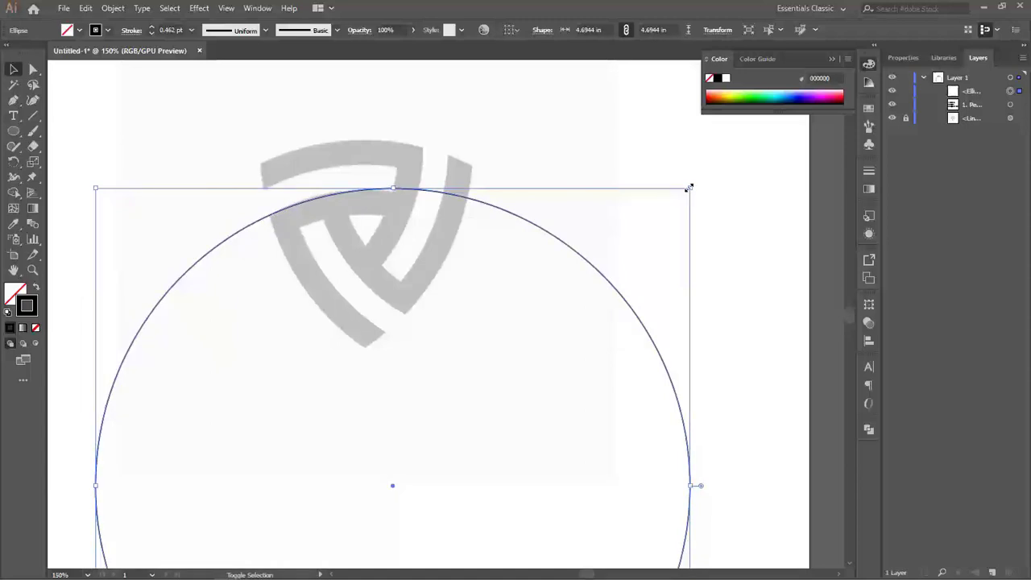
- Shrink the circle to about 4.61 in and reposition its top arc along the second bar's upper edge
{"action": "left_click_drag", "start_coordinate": [689, 187], "coordinate": [682, 194]}
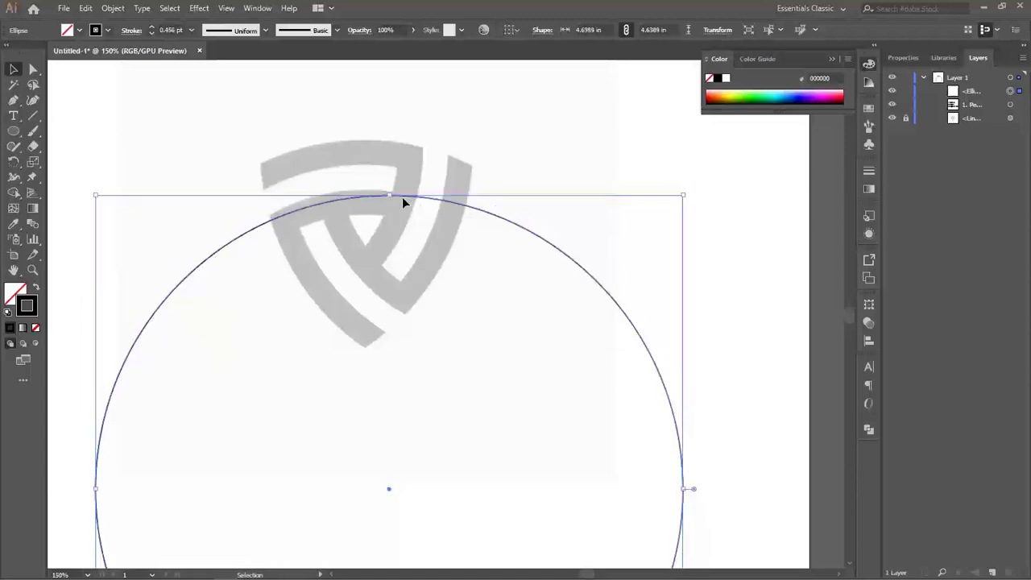
{"action": "left_click_drag", "start_coordinate": [401, 194], "coordinate": [400, 188]}
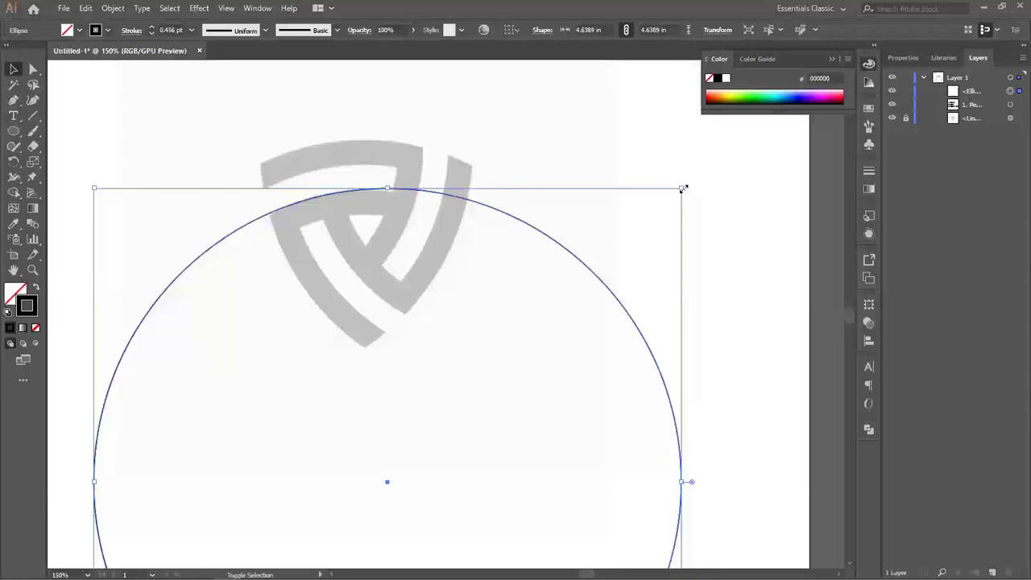
{"action": "left_click_drag", "start_coordinate": [682, 187], "coordinate": [647, 195]}
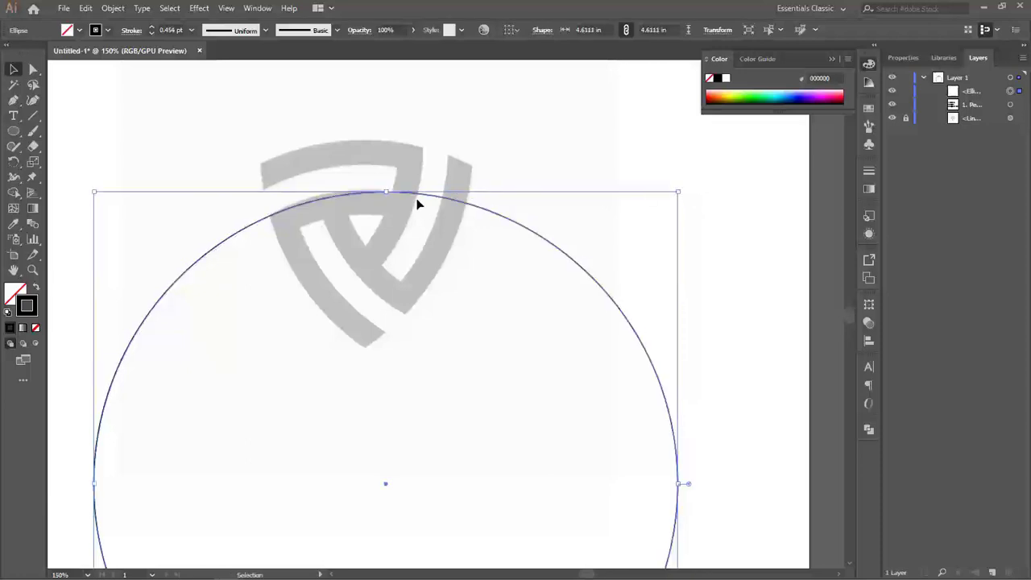
{"action": "left_click_drag", "start_coordinate": [417, 193], "coordinate": [400, 191]}
{"action": "scroll", "coordinate": [392, 200], "scroll_direction": "up", "scroll_amount": 4}
{"action": "scroll", "coordinate": [483, 198], "scroll_direction": "down", "scroll_amount": 4}
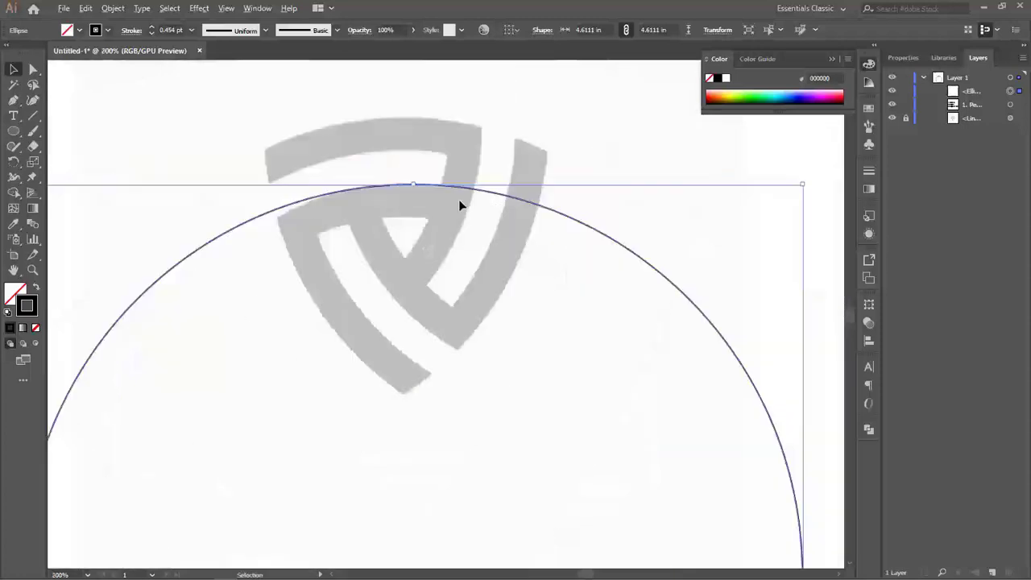
{"action": "left_click", "coordinate": [651, 195]}
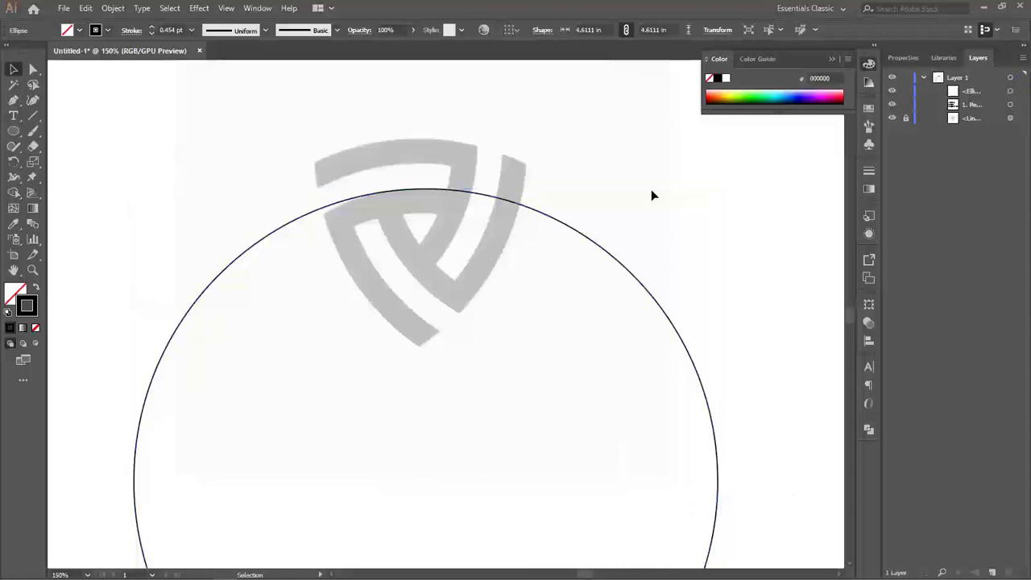
- Enlarge the circle to about 5.26 in and realign its top arc with the second bar's upper edge
{"action": "left_click_drag", "start_coordinate": [497, 197], "coordinate": [503, 194]}
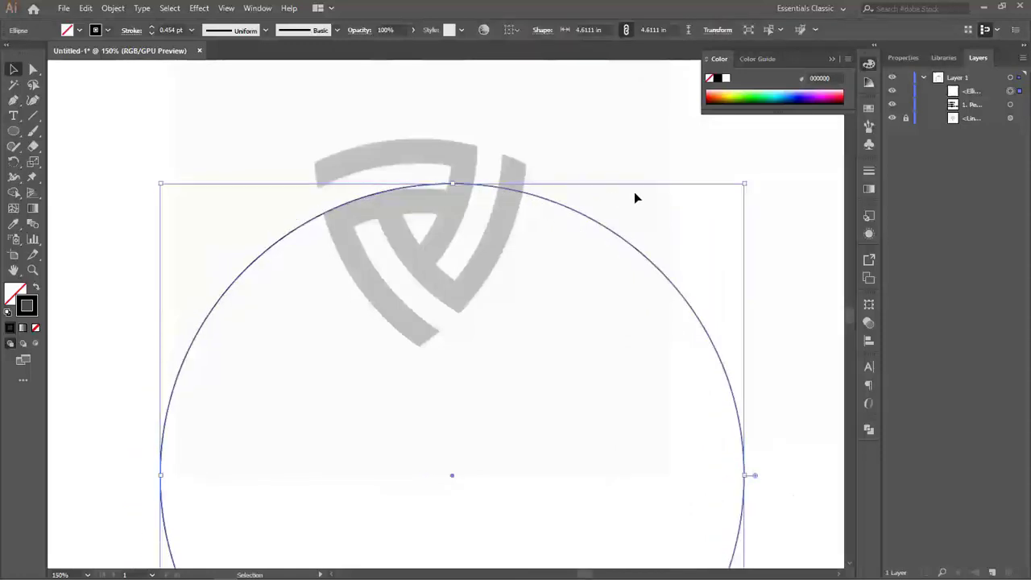
{"action": "left_click_drag", "start_coordinate": [743, 184], "coordinate": [735, 188]}
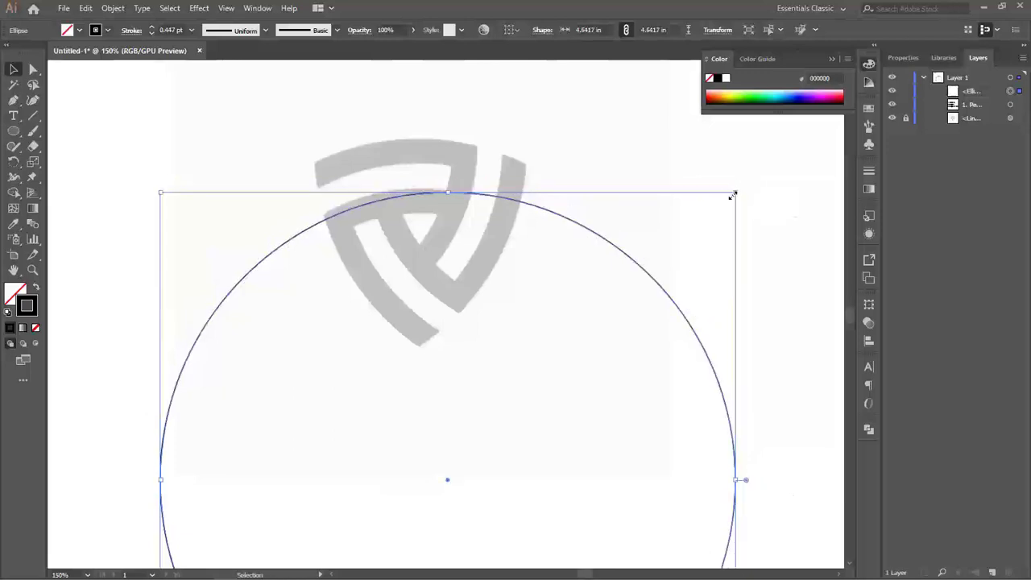
{"action": "key", "text": "ctrl+minus"}
{"action": "left_click_drag", "start_coordinate": [735, 191], "coordinate": [746, 180]}
{"action": "left_click_drag", "start_coordinate": [566, 188], "coordinate": [564, 192]}
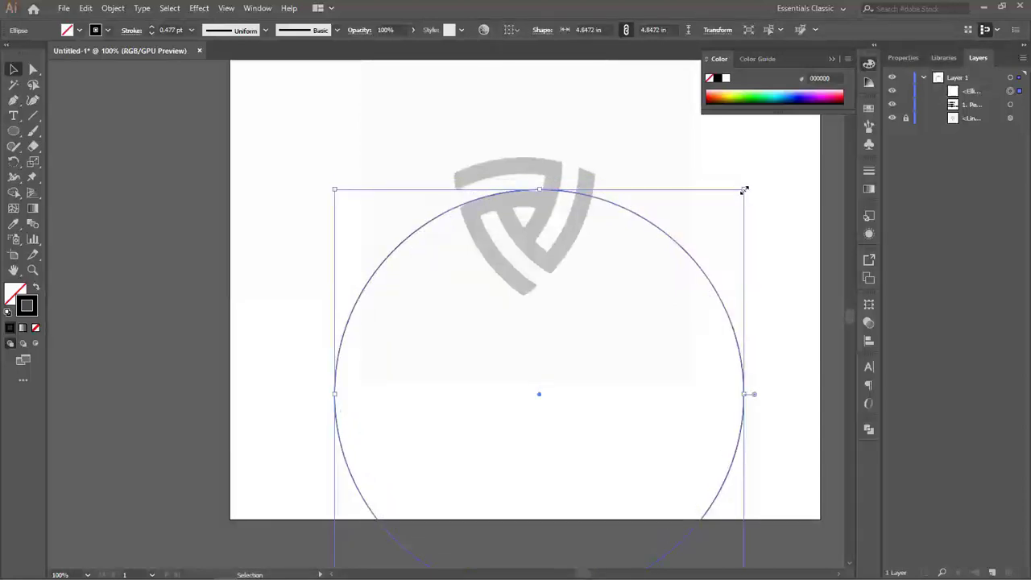
{"action": "left_click_drag", "start_coordinate": [745, 190], "coordinate": [751, 182]}
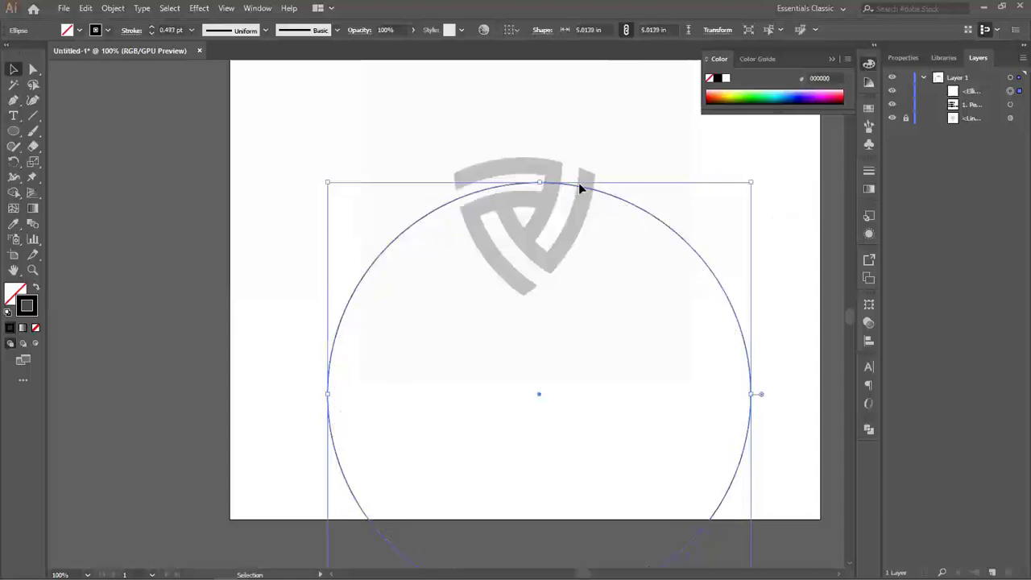
{"action": "left_click_drag", "start_coordinate": [576, 188], "coordinate": [578, 194]}
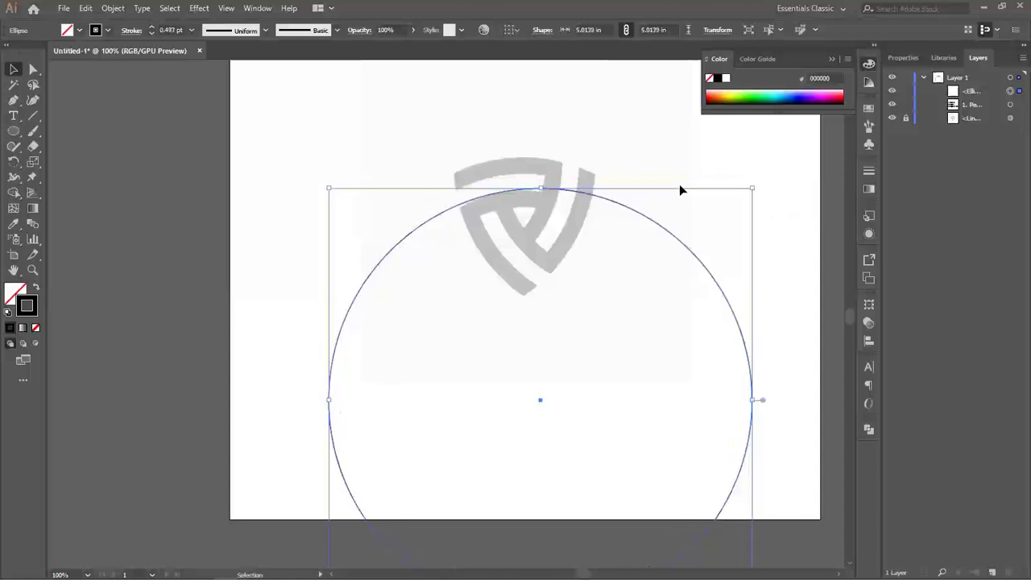
{"action": "left_click_drag", "start_coordinate": [749, 186], "coordinate": [765, 177]}
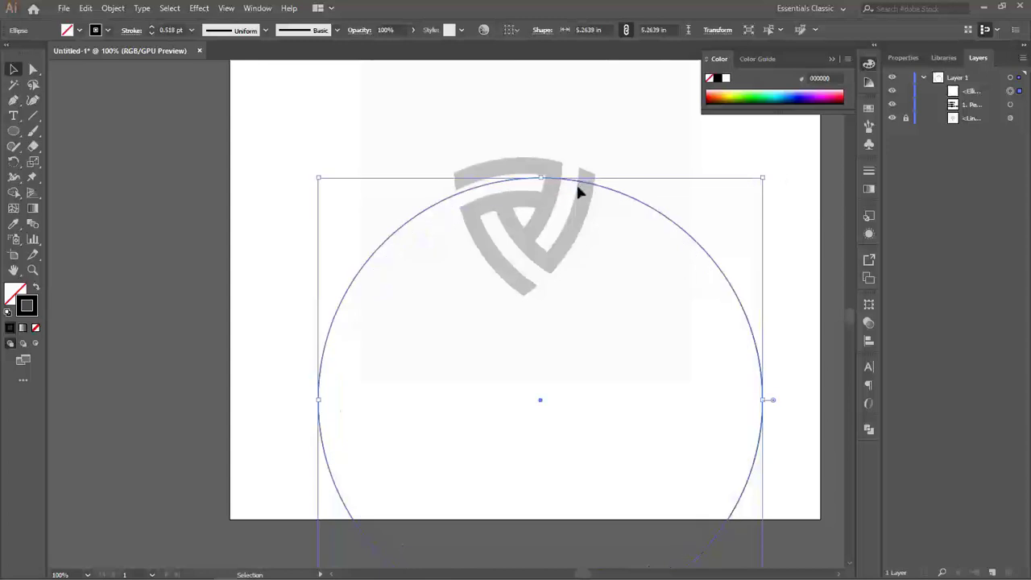
{"action": "left_click_drag", "start_coordinate": [580, 179], "coordinate": [578, 193]}
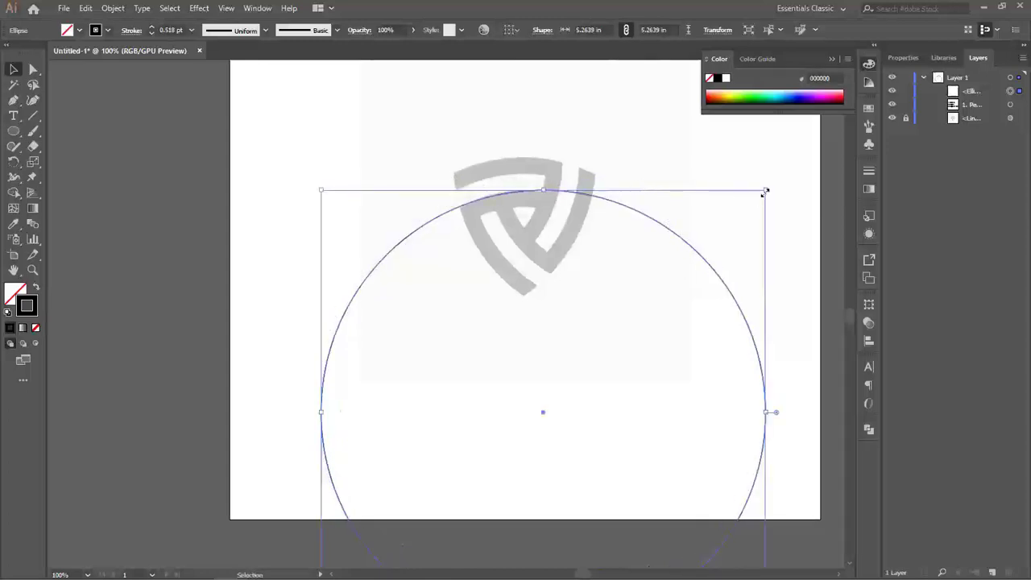
- Enlarge the circle to about 5.40 in and fit its top arc onto the upper edge of the logo's second curved bar
{"action": "left_click_drag", "start_coordinate": [766, 190], "coordinate": [773, 185]}
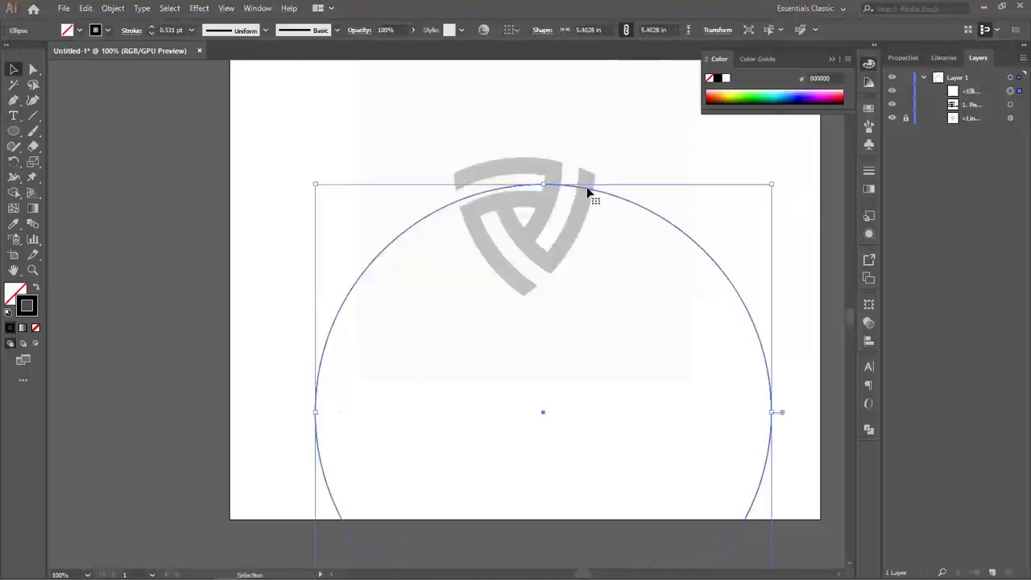
{"action": "left_click_drag", "start_coordinate": [578, 193], "coordinate": [574, 193]}
{"action": "scroll", "coordinate": [500, 206], "scroll_direction": "right", "scroll_amount": 3}
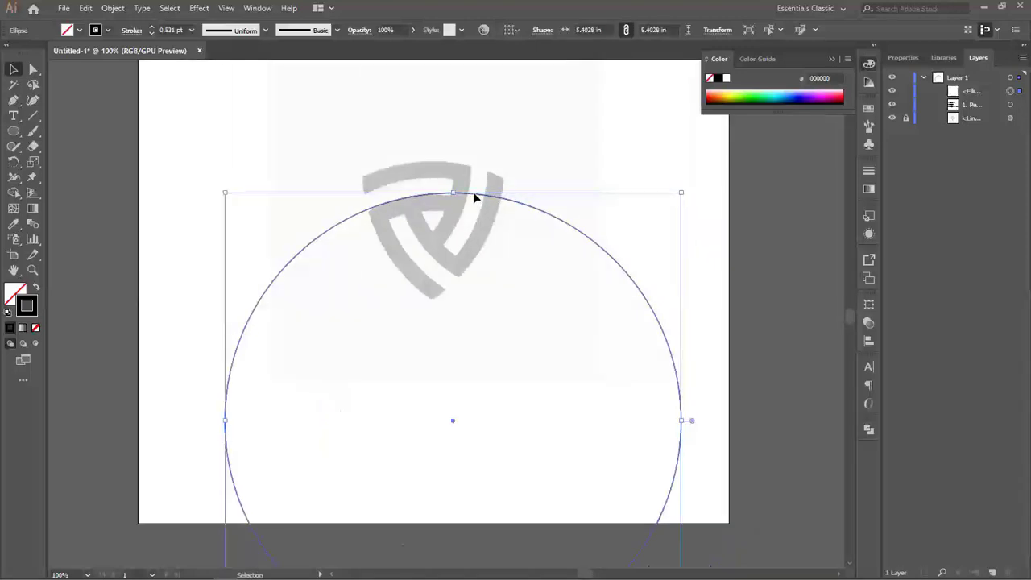
{"action": "left_click_drag", "start_coordinate": [479, 192], "coordinate": [504, 210]}
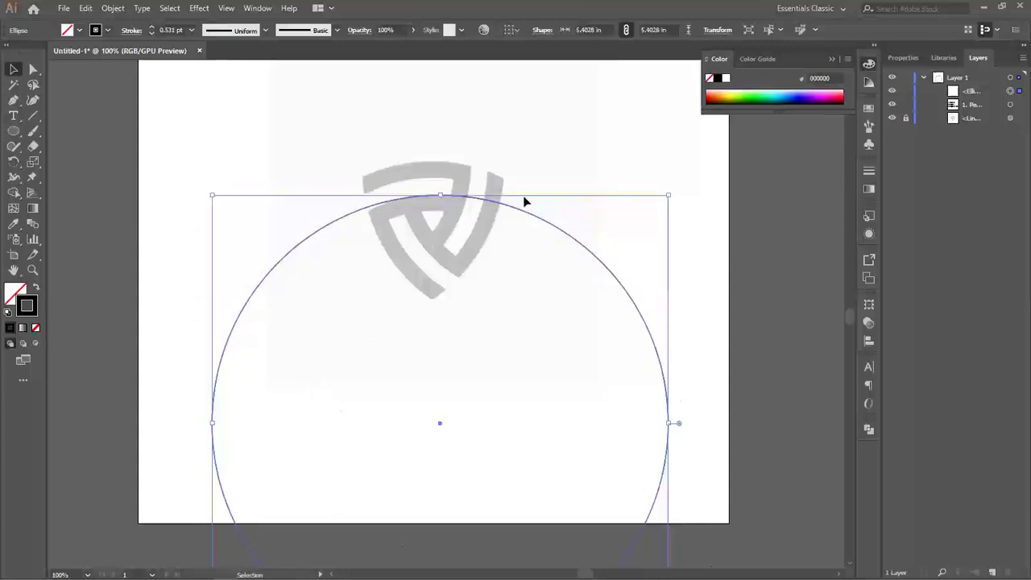
{"action": "scroll", "coordinate": [432, 223], "scroll_direction": "up", "scroll_amount": 5}
{"action": "scroll", "coordinate": [431, 223], "scroll_direction": "down", "scroll_amount": 4}
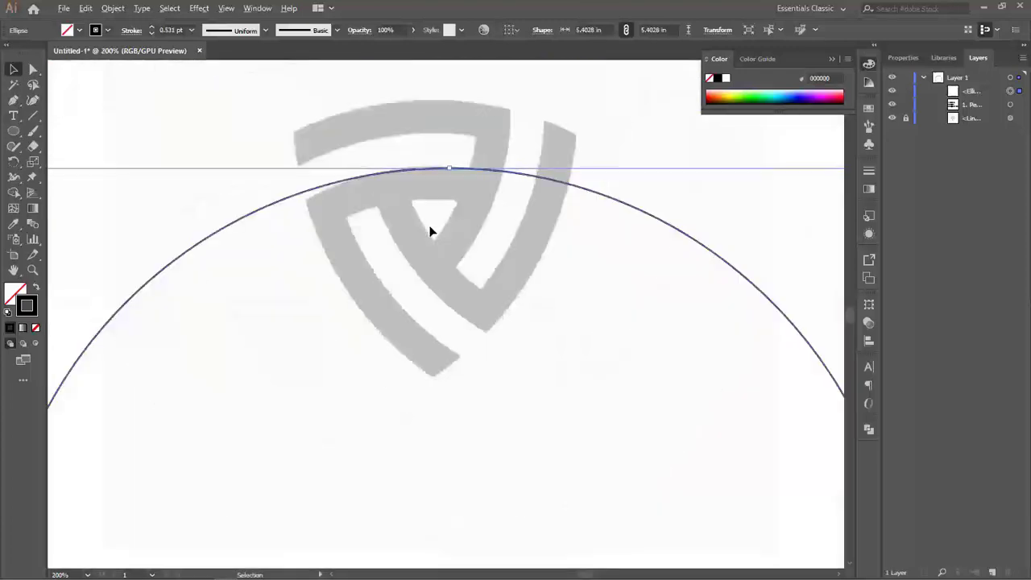
{"action": "left_click_drag", "start_coordinate": [405, 287], "coordinate": [364, 278]}
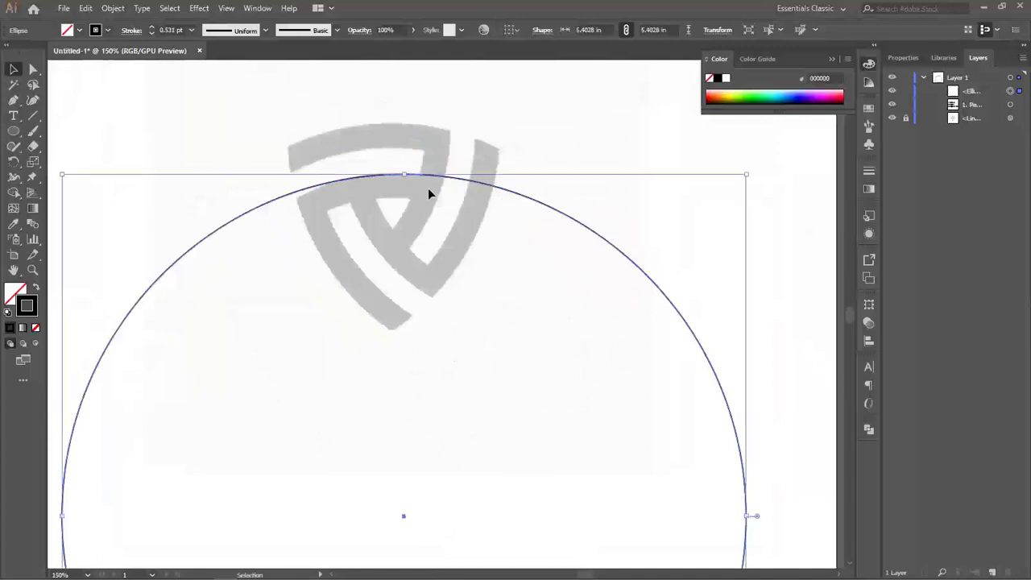
{"action": "left_click", "coordinate": [441, 170]}
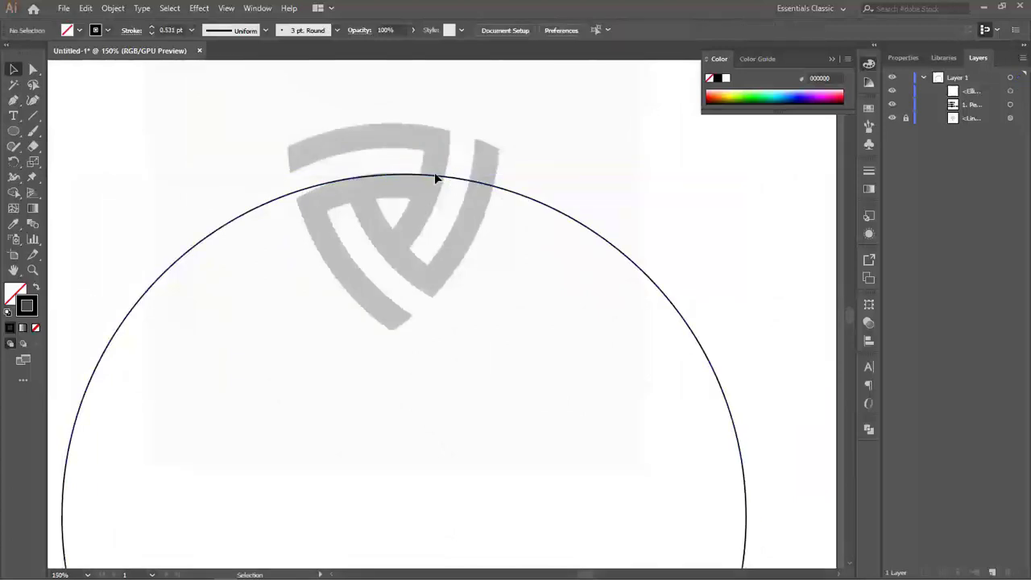
{"action": "left_click", "coordinate": [439, 178]}
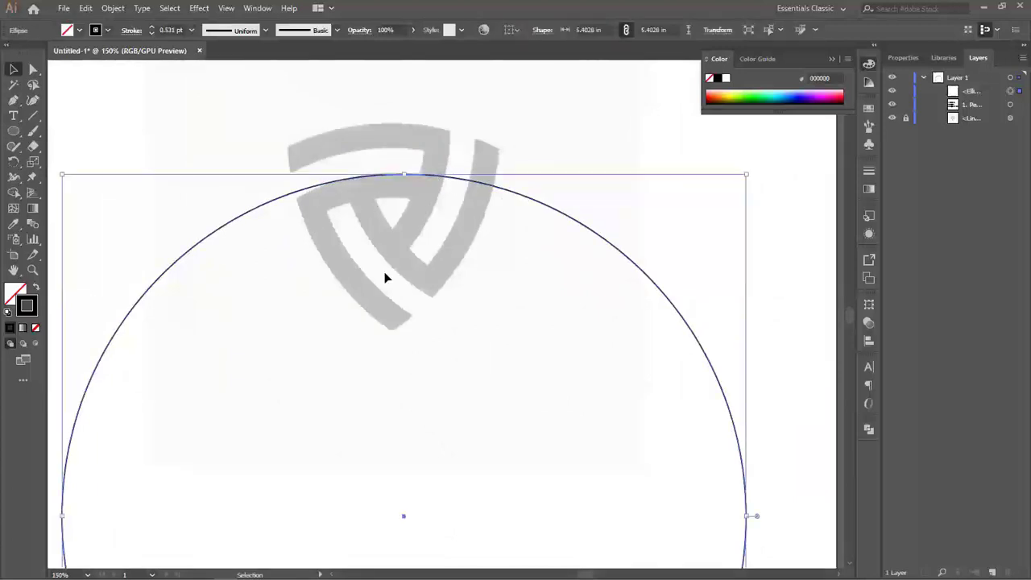
{"action": "scroll", "coordinate": [684, 232], "scroll_direction": "down", "scroll_amount": 2}
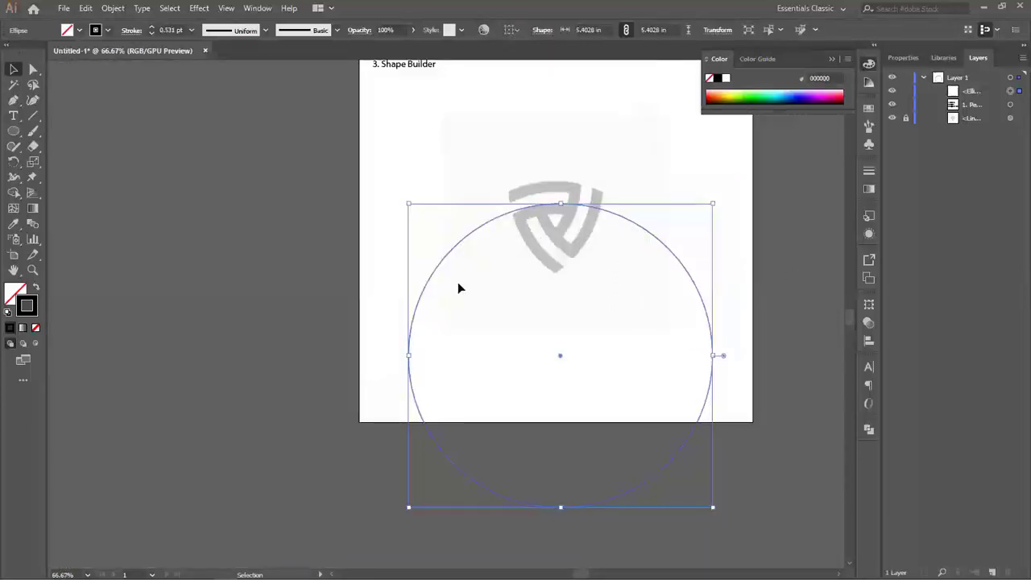
- Shrink the circle to about 5.38 in and raise its top arc onto the second curved bar's upper edge
{"action": "left_click_drag", "start_coordinate": [408, 204], "coordinate": [410, 204]}
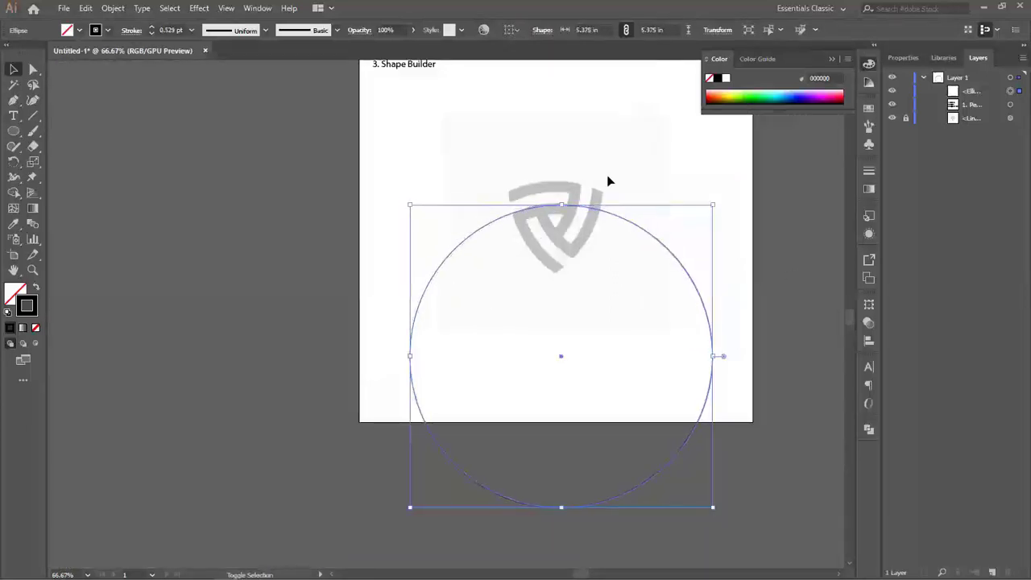
{"action": "left_click", "coordinate": [621, 173]}
{"action": "scroll", "coordinate": [612, 198], "scroll_direction": "up", "scroll_amount": 3}
{"action": "scroll", "coordinate": [449, 236], "scroll_direction": "up", "scroll_amount": 1}
{"action": "scroll", "coordinate": [381, 218], "scroll_direction": "down", "scroll_amount": 1}
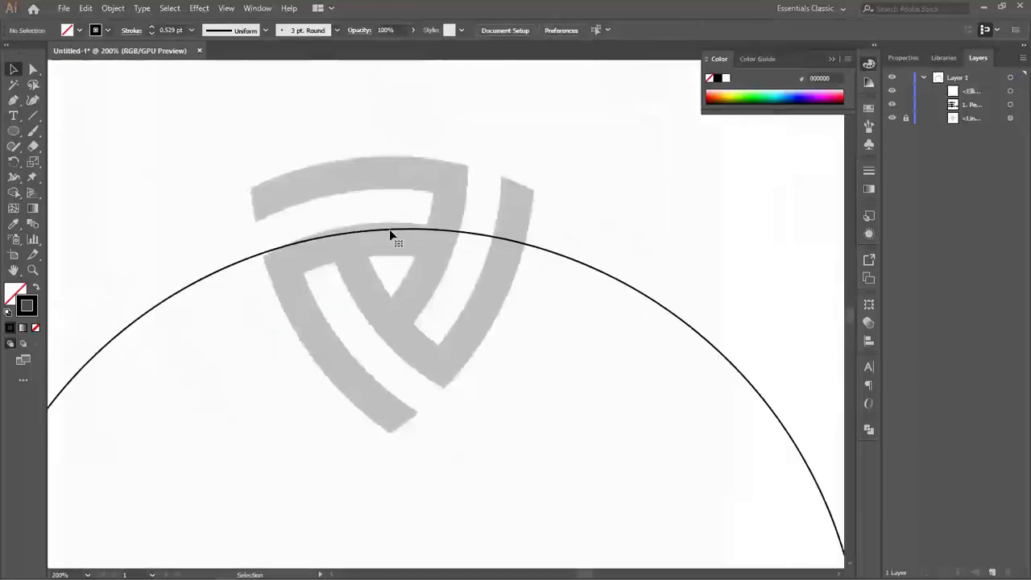
{"action": "left_click_drag", "start_coordinate": [389, 229], "coordinate": [386, 225]}
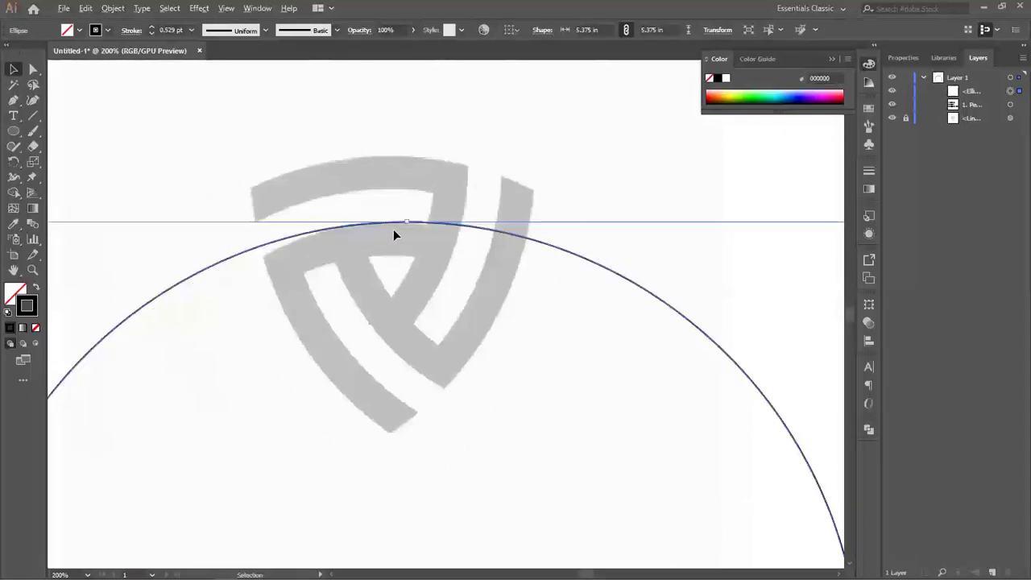
- Reduce the circle to about 5.24 in and move its top arc up to the second bar's upper edge
{"action": "scroll", "coordinate": [393, 229], "scroll_direction": "down", "scroll_amount": 2}
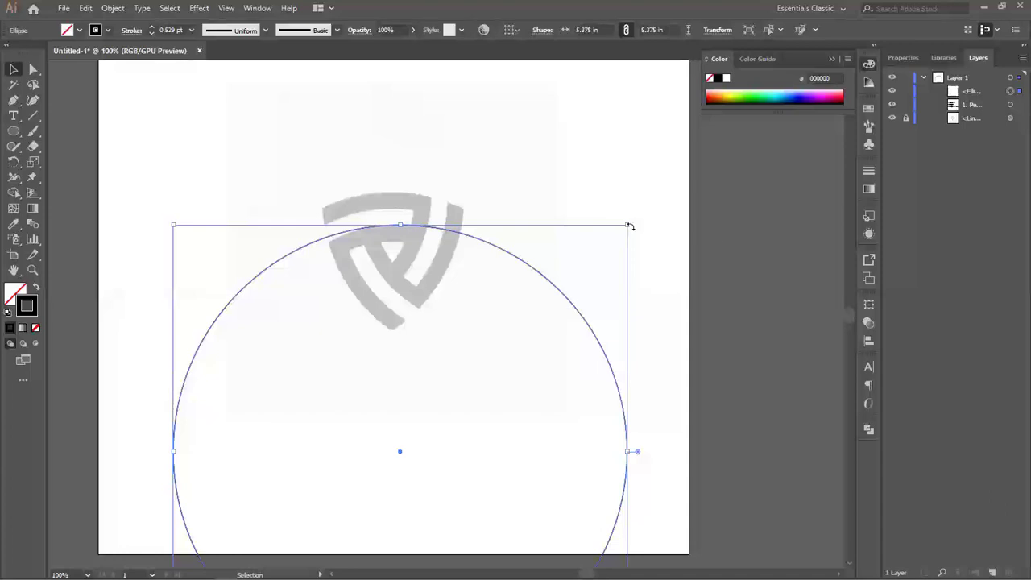
{"action": "left_click_drag", "start_coordinate": [629, 227], "coordinate": [620, 231]}
{"action": "left_click_drag", "start_coordinate": [516, 234], "coordinate": [516, 234]}
{"action": "scroll", "coordinate": [445, 231], "scroll_direction": "up", "scroll_amount": 3}
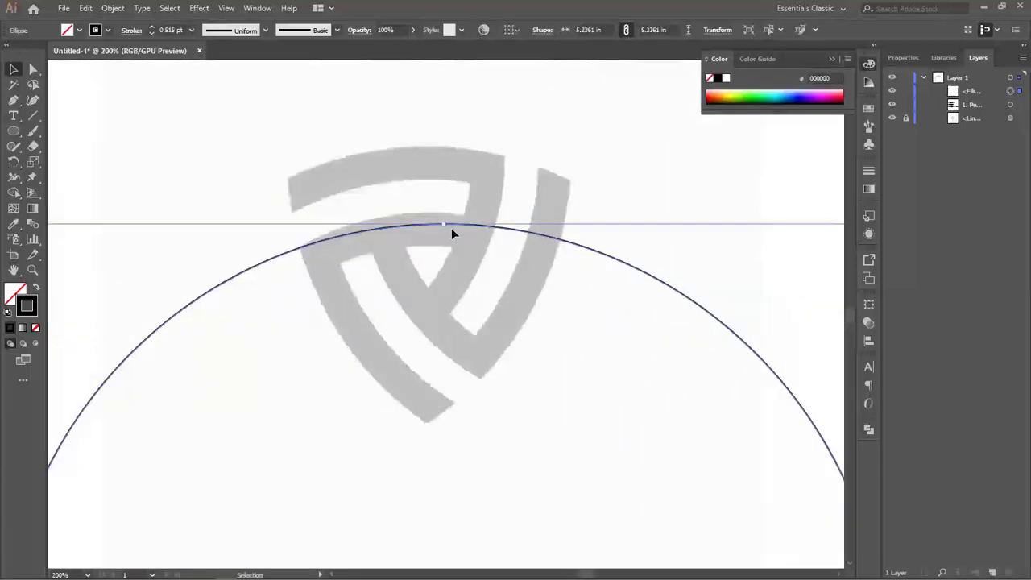
{"action": "left_click_drag", "start_coordinate": [453, 229], "coordinate": [456, 217]}
- Reduce the circle to about 5.13 in and compare its top arc with the second bar's upper edge
{"action": "scroll", "coordinate": [512, 215], "scroll_direction": "down", "scroll_amount": 1}
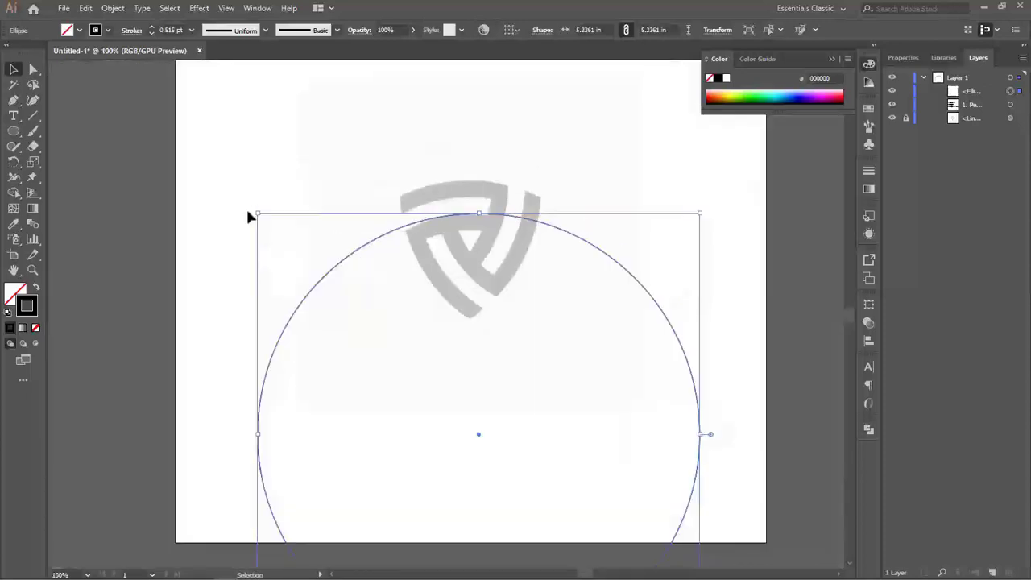
{"action": "left_click_drag", "start_coordinate": [257, 213], "coordinate": [262, 217]}
{"action": "left_click_drag", "start_coordinate": [262, 216], "coordinate": [262, 217]}
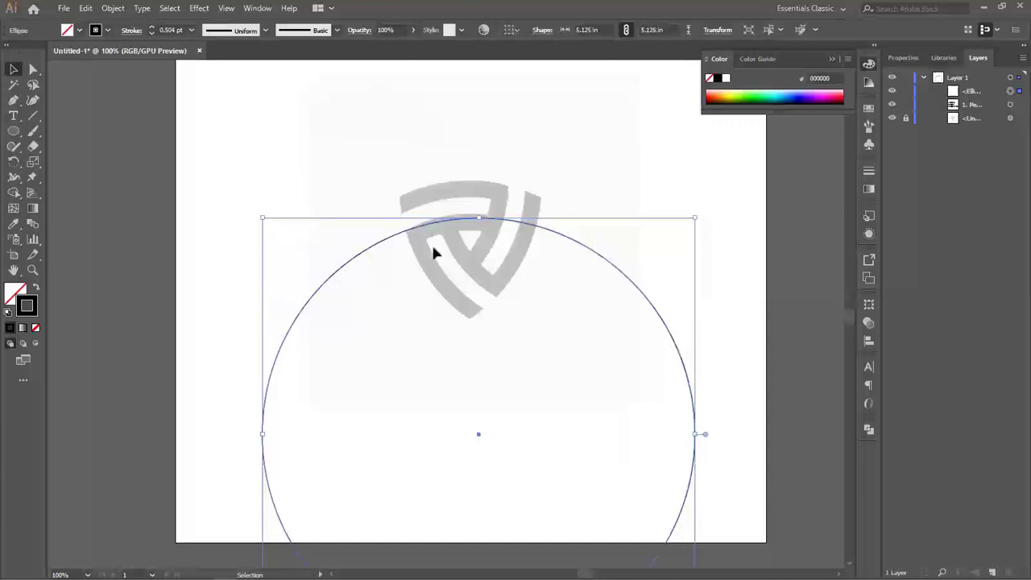
{"action": "scroll", "coordinate": [434, 242], "scroll_direction": "up", "scroll_amount": 1}
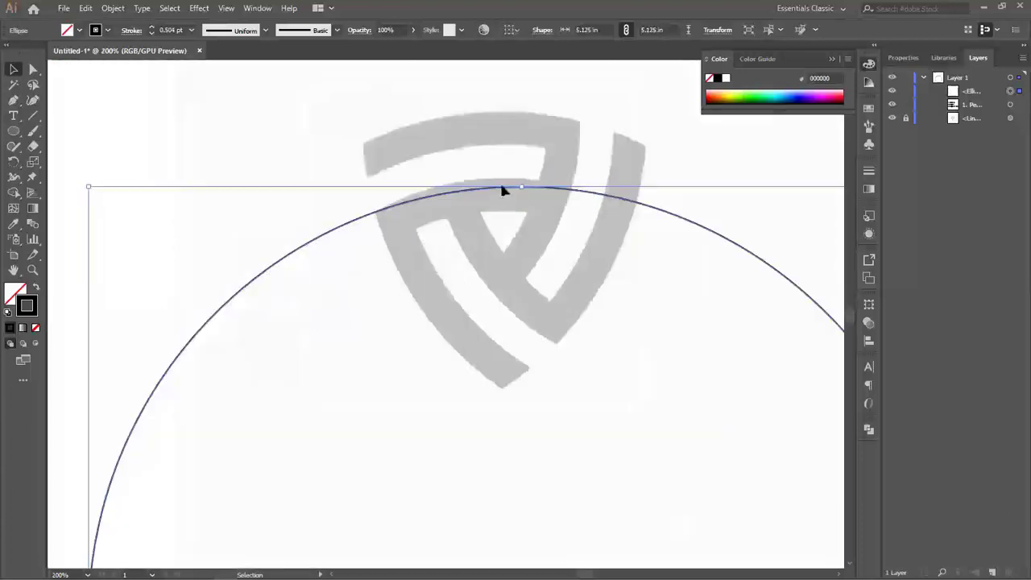
{"action": "key", "text": "ctrl+shift+a"}
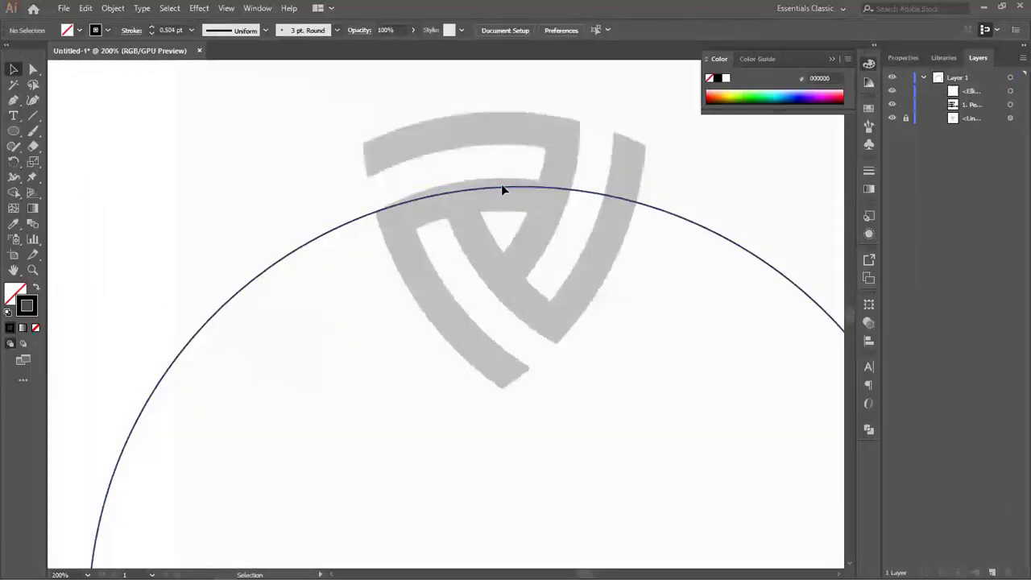
{"action": "left_click", "coordinate": [501, 184]}
- Shrink the circle to about 5.10 in and shift its top arc up along the second bar's upper edge
{"action": "scroll", "coordinate": [494, 182], "scroll_direction": "down", "scroll_amount": 1}
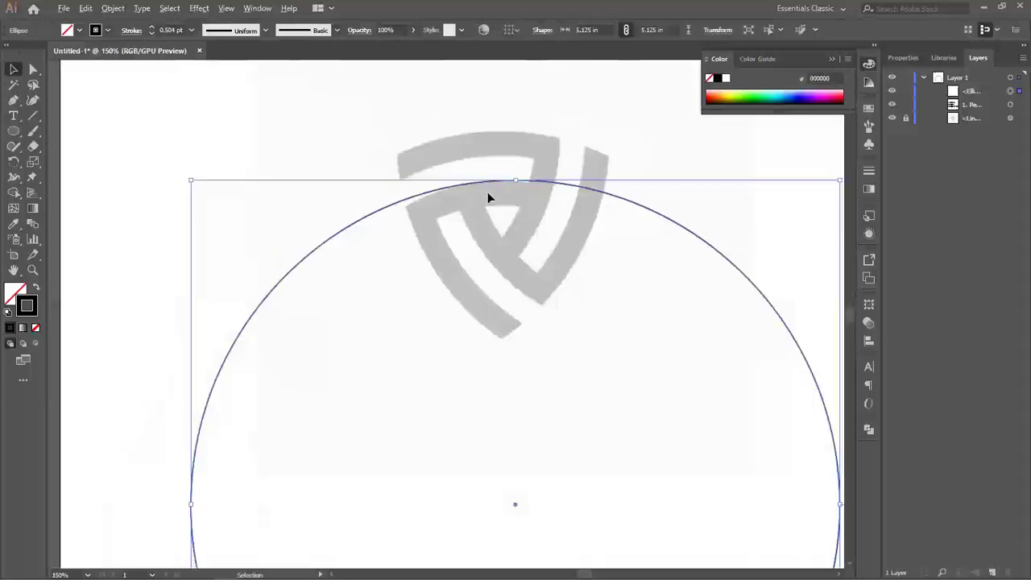
{"action": "left_click_drag", "start_coordinate": [191, 178], "coordinate": [195, 178]}
{"action": "scroll", "coordinate": [681, 207], "scroll_direction": "up", "scroll_amount": 3}
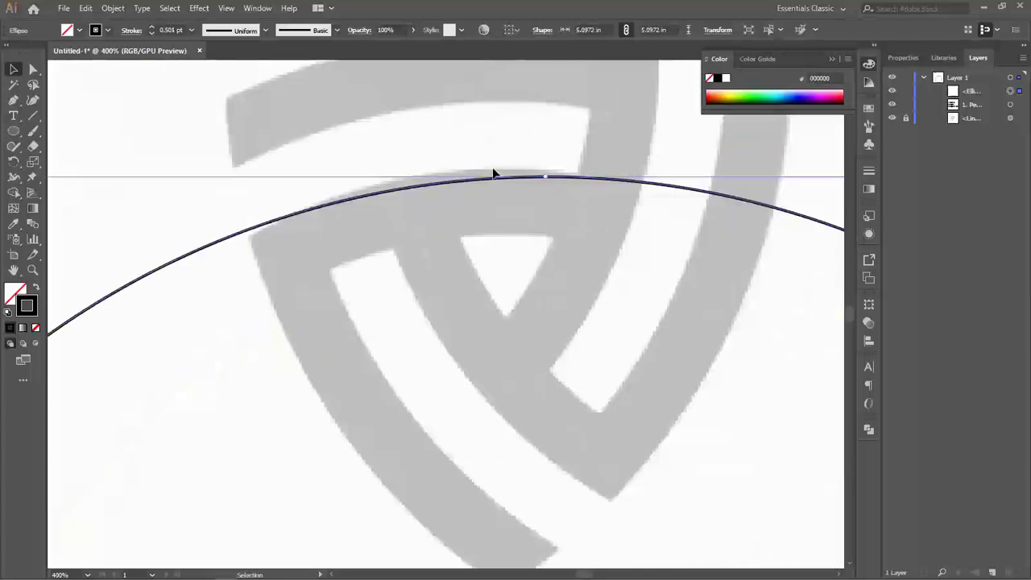
{"action": "left_click", "coordinate": [500, 163]}
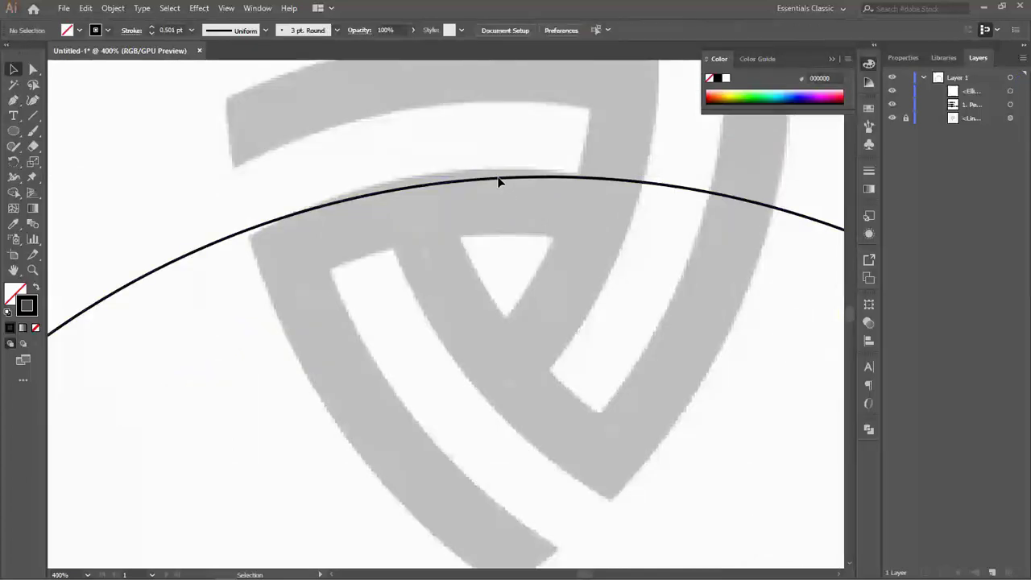
{"action": "mouse_move", "coordinate": [496, 178]}
{"action": "left_mouse_down"}
{"action": "mouse_move", "coordinate": [497, 168]}
{"action": "mouse_move", "coordinate": [496, 177]}
{"action": "left_mouse_up"}
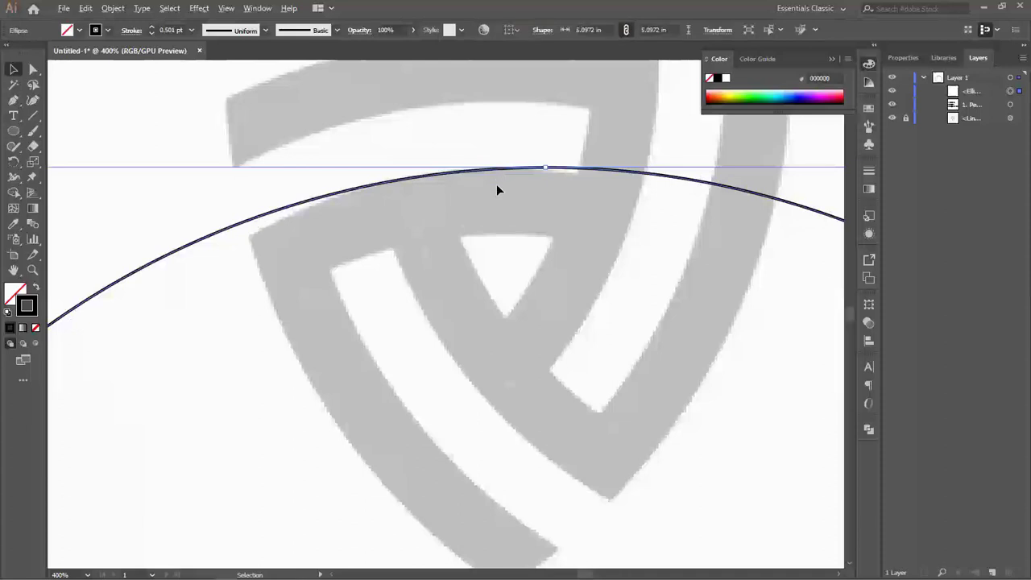
- Shrink the circle to about 5.06 in and raise it so its top arc follows the second bar's upper edge
{"action": "scroll", "coordinate": [496, 184], "scroll_direction": "down", "scroll_amount": 2}
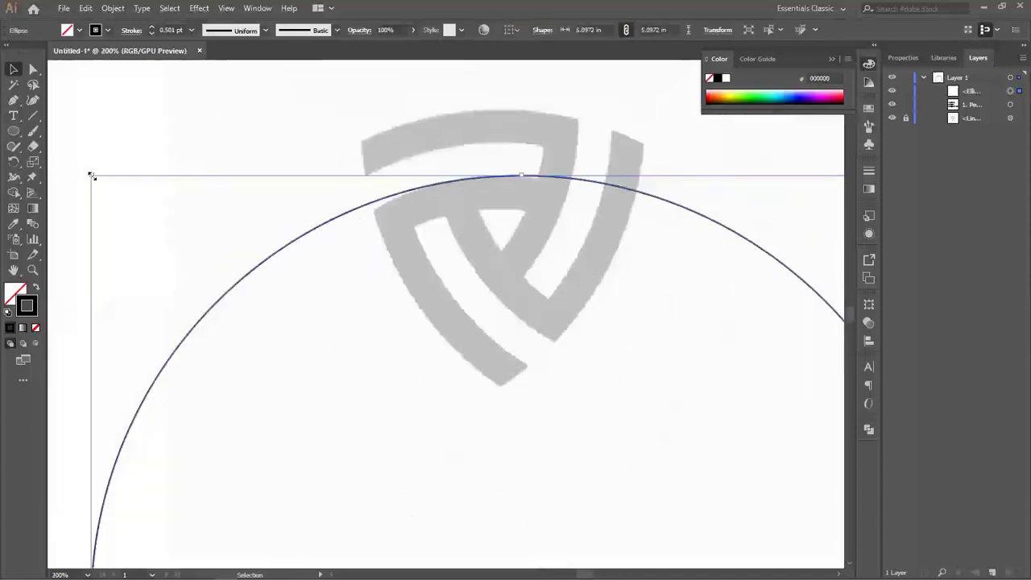
{"action": "left_click_drag", "start_coordinate": [91, 175], "coordinate": [94, 173]}
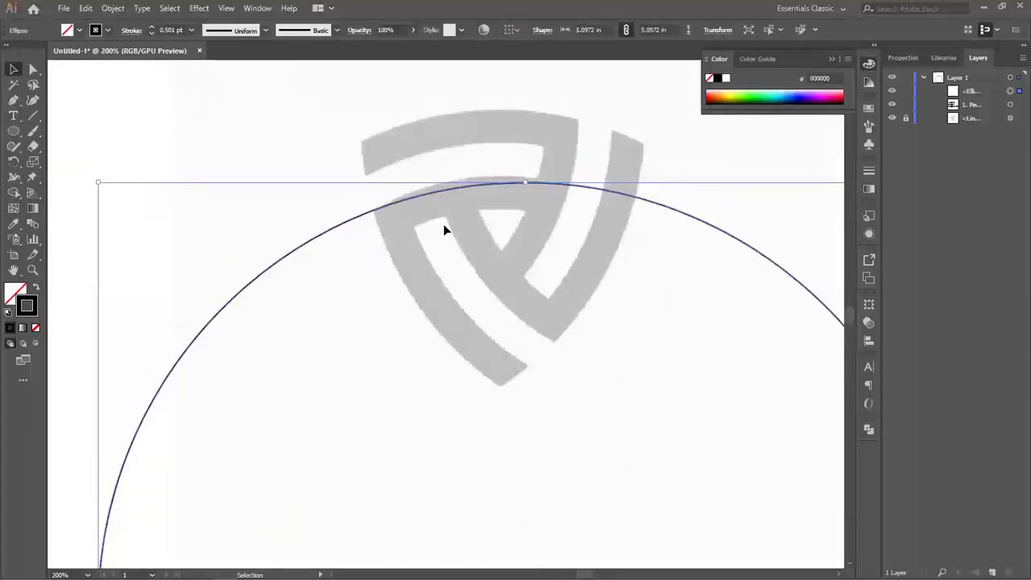
{"action": "scroll", "coordinate": [442, 225], "scroll_direction": "up", "scroll_amount": 2}
{"action": "left_click_drag", "start_coordinate": [442, 212], "coordinate": [409, 231]}
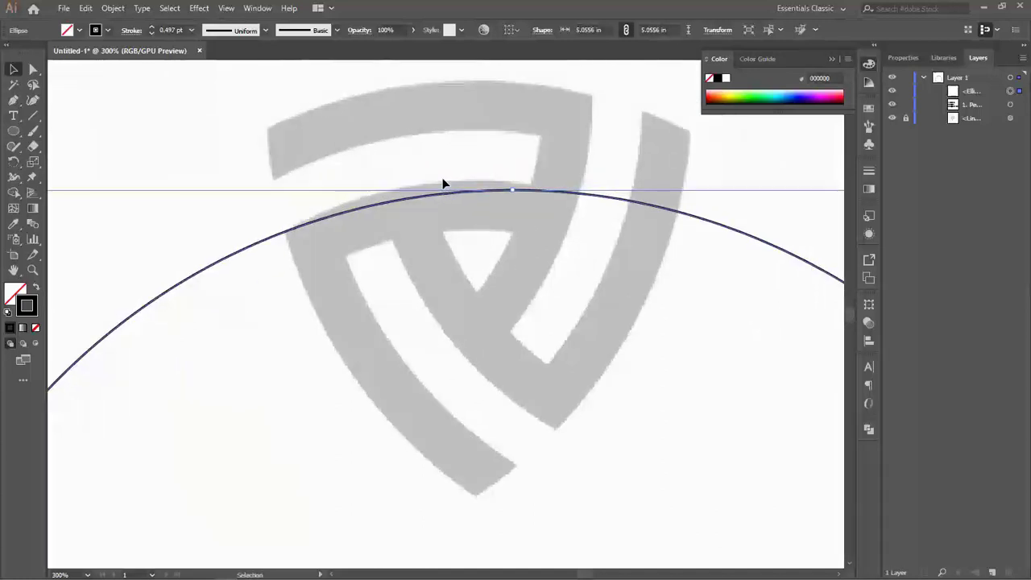
{"action": "left_click", "coordinate": [444, 180]}
{"action": "left_click", "coordinate": [450, 184]}
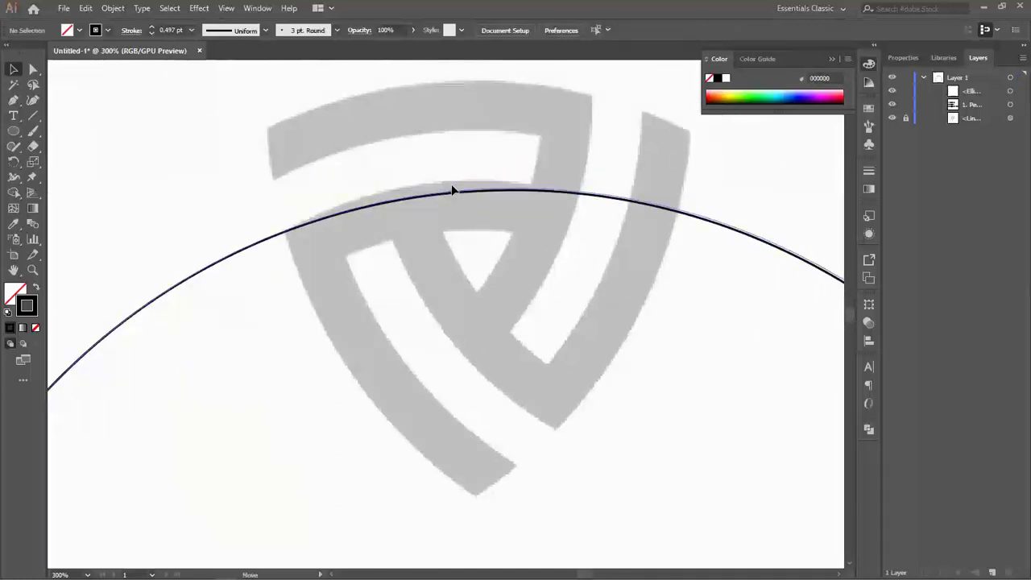
{"action": "left_click_drag", "start_coordinate": [451, 184], "coordinate": [449, 164]}
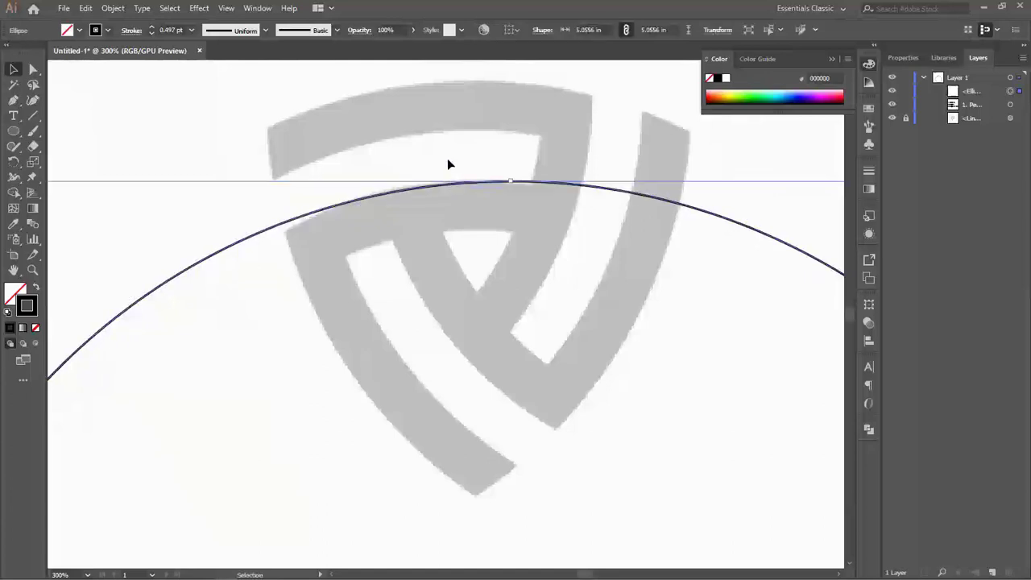
- Reduce the circle to about 5.03 in and nudge its top arc up and slightly left onto the second bar's edge
{"action": "scroll", "coordinate": [450, 162], "scroll_direction": "down", "scroll_amount": 2}
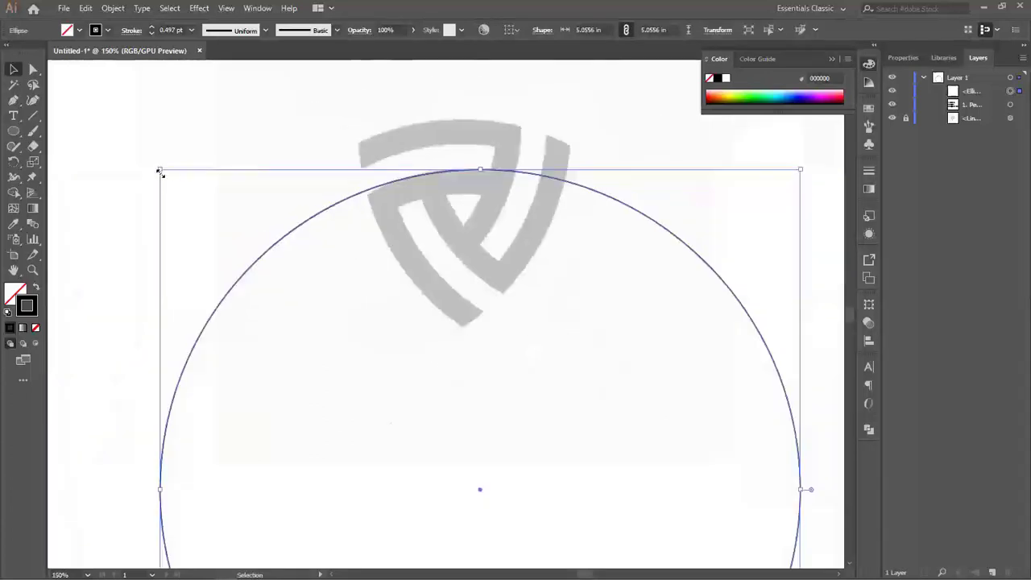
{"action": "left_click_drag", "start_coordinate": [158, 172], "coordinate": [162, 170]}
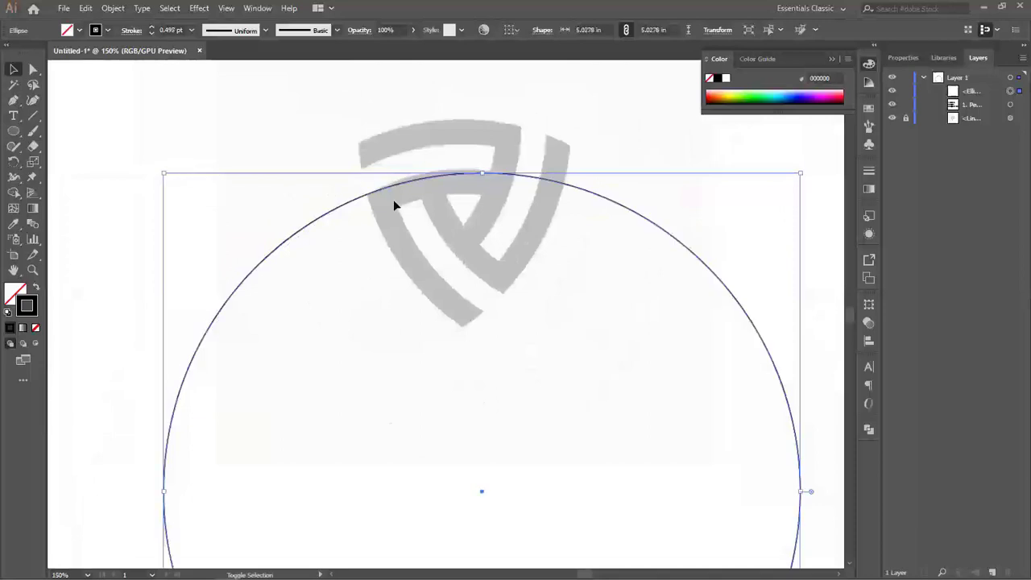
{"action": "scroll", "coordinate": [399, 193], "scroll_direction": "up", "scroll_amount": 1}
{"action": "scroll", "coordinate": [442, 166], "scroll_direction": "up", "scroll_amount": 1}
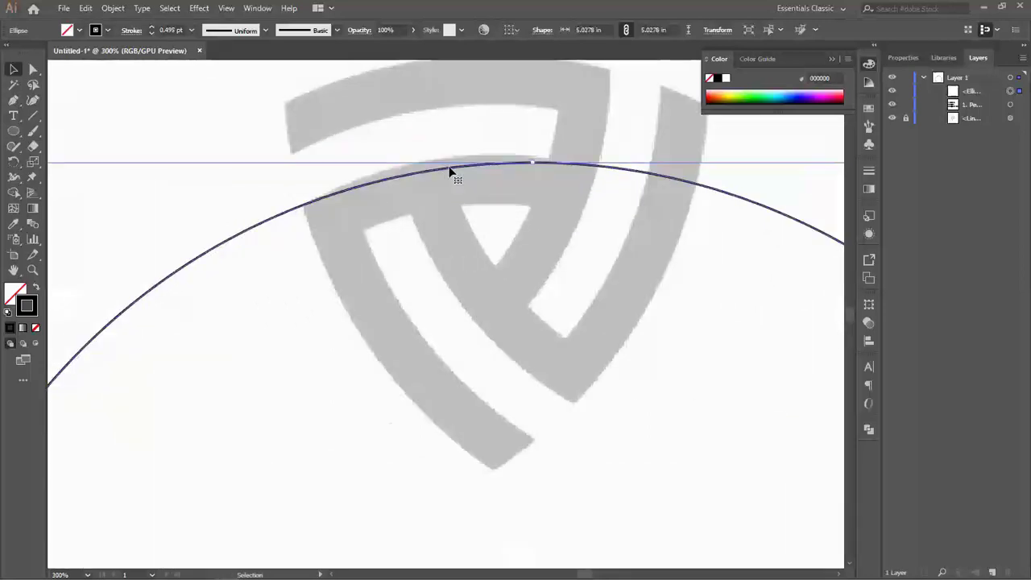
{"action": "left_click", "coordinate": [450, 162]}
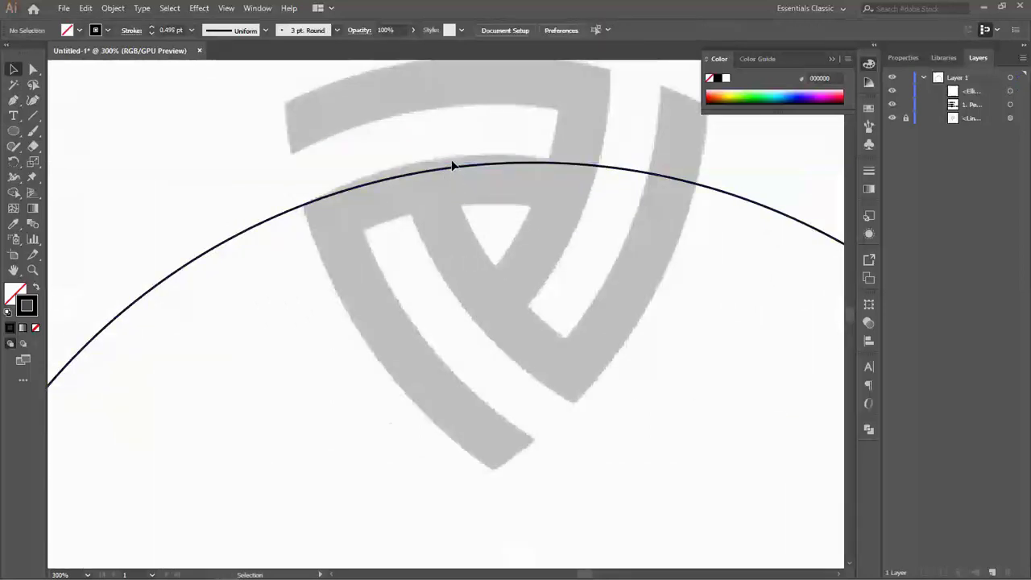
{"action": "left_click_drag", "start_coordinate": [456, 166], "coordinate": [450, 154]}
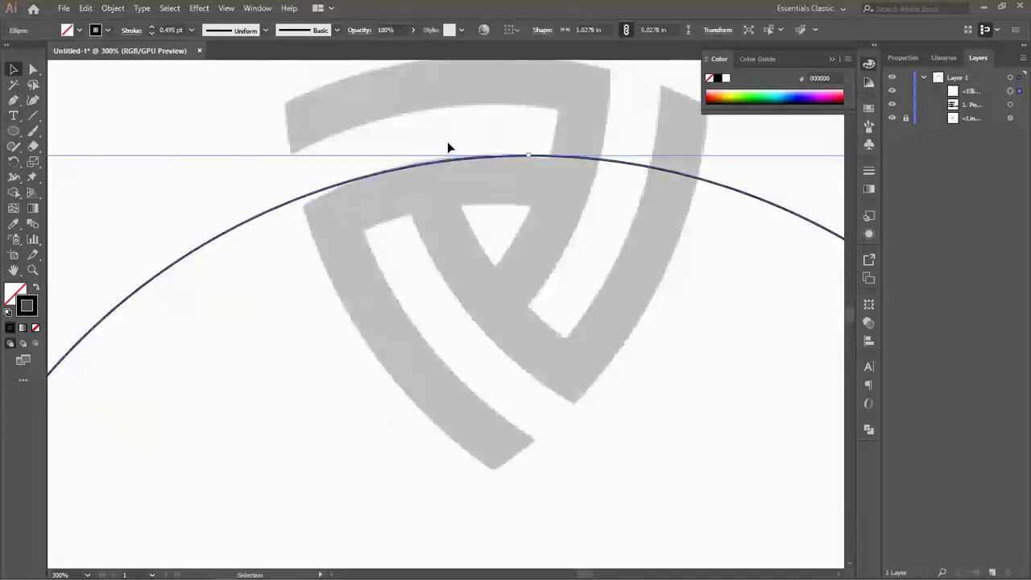
- Reduce the circle to about 5.01 in and realign its top arc with the second curved bar's upper edge
{"action": "scroll", "coordinate": [495, 167], "scroll_direction": "down", "scroll_amount": 3, "text": "alt"}
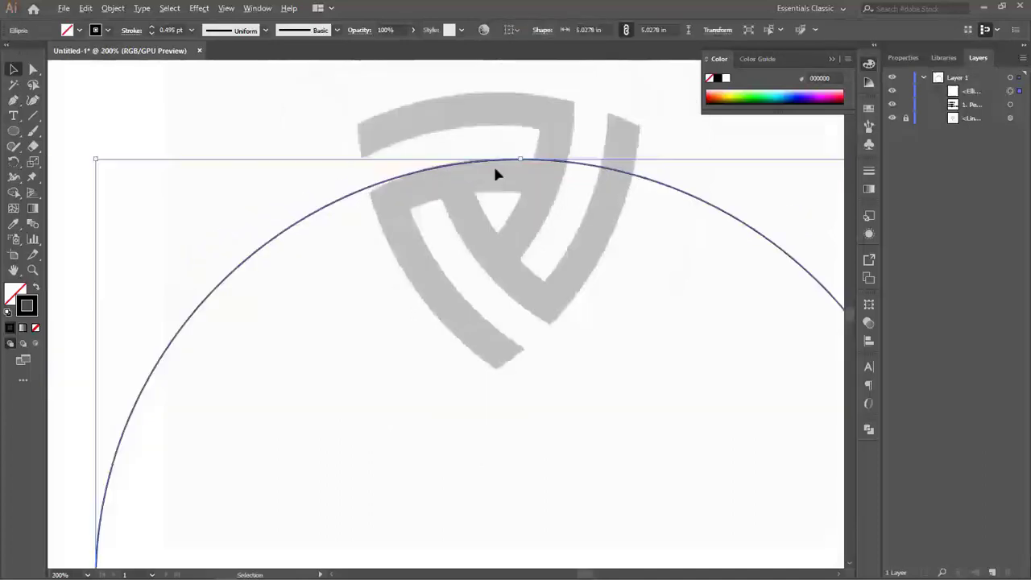
{"action": "left_click_drag", "start_coordinate": [195, 161], "coordinate": [196, 161]}
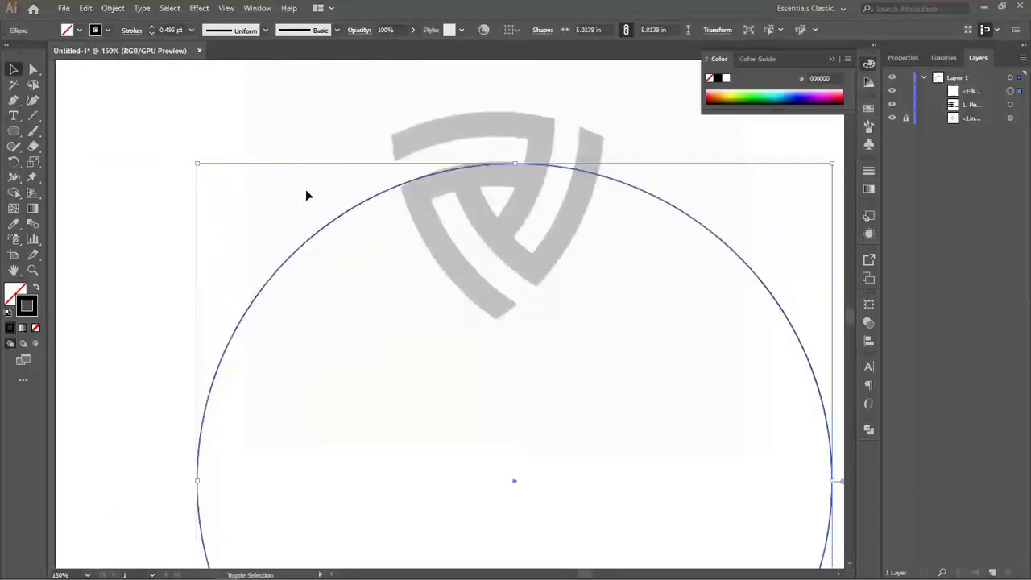
{"action": "scroll", "coordinate": [451, 192], "scroll_direction": "up", "scroll_amount": 2, "text": "alt"}
{"action": "left_click_drag", "start_coordinate": [365, 238], "coordinate": [235, 287]}
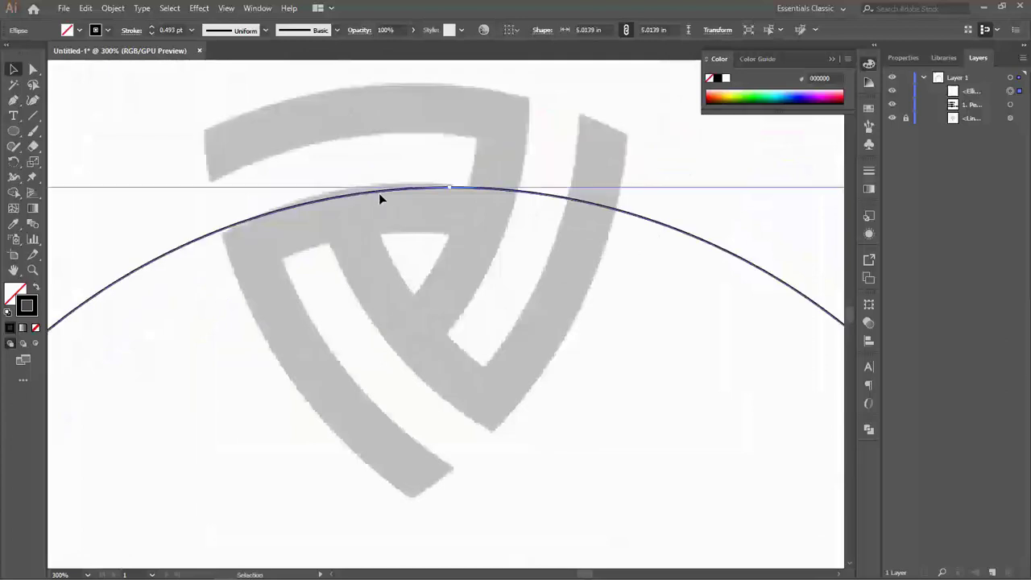
{"action": "left_click", "coordinate": [380, 185]}
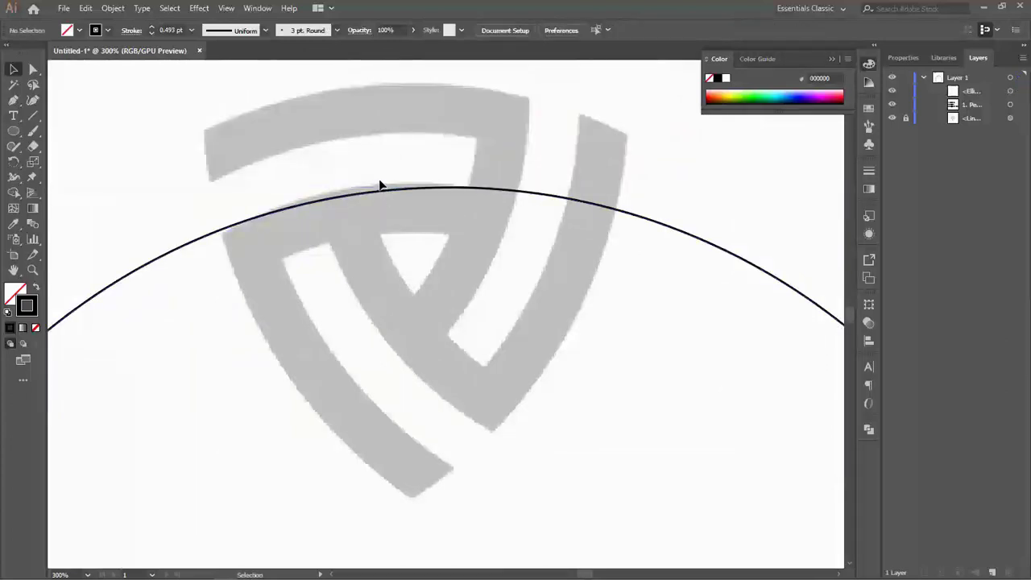
{"action": "left_click_drag", "start_coordinate": [382, 196], "coordinate": [393, 172]}
- Shrink the circle to about 4.99 in and move it up to fit the second curved bar's upper edge
{"action": "scroll", "coordinate": [392, 172], "scroll_direction": "down", "scroll_amount": 1}
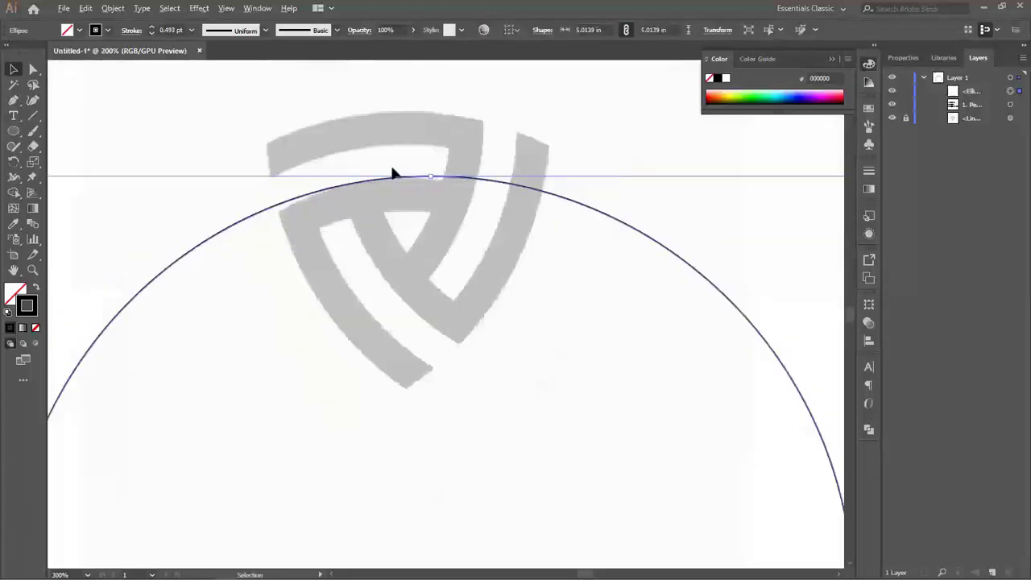
{"action": "scroll", "coordinate": [392, 172], "scroll_direction": "down", "scroll_amount": 1}
{"action": "left_click_drag", "start_coordinate": [103, 170], "coordinate": [108, 176]}
{"action": "scroll", "coordinate": [354, 205], "scroll_direction": "up", "scroll_amount": 4}
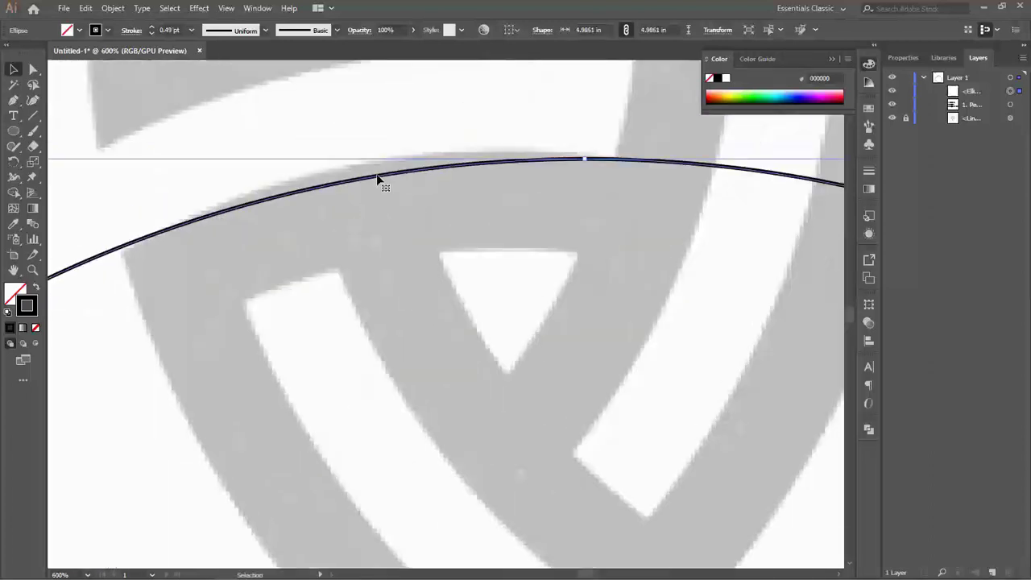
{"action": "left_click", "coordinate": [380, 167]}
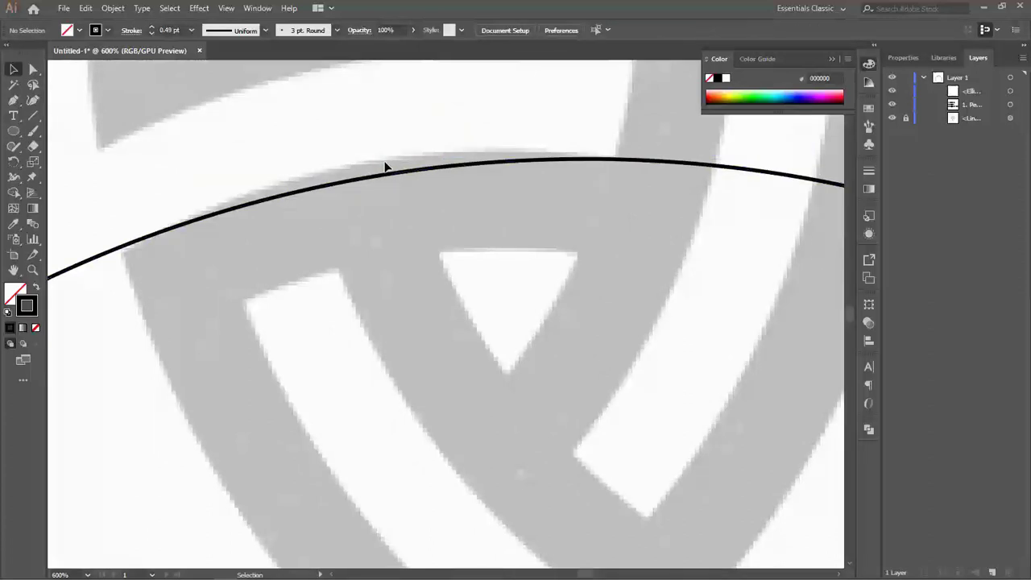
{"action": "left_click_drag", "start_coordinate": [397, 172], "coordinate": [398, 159]}
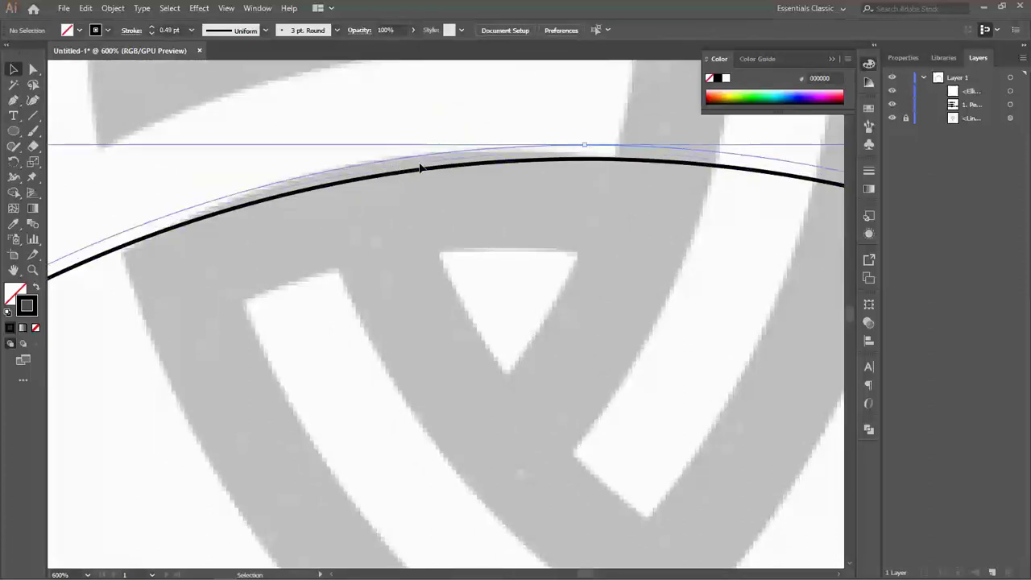
- Examine how closely the circle's top arc follows the second curved bar's upper edge, leaving the circle deselected
{"action": "scroll", "coordinate": [419, 163], "scroll_direction": "down", "scroll_amount": 2}
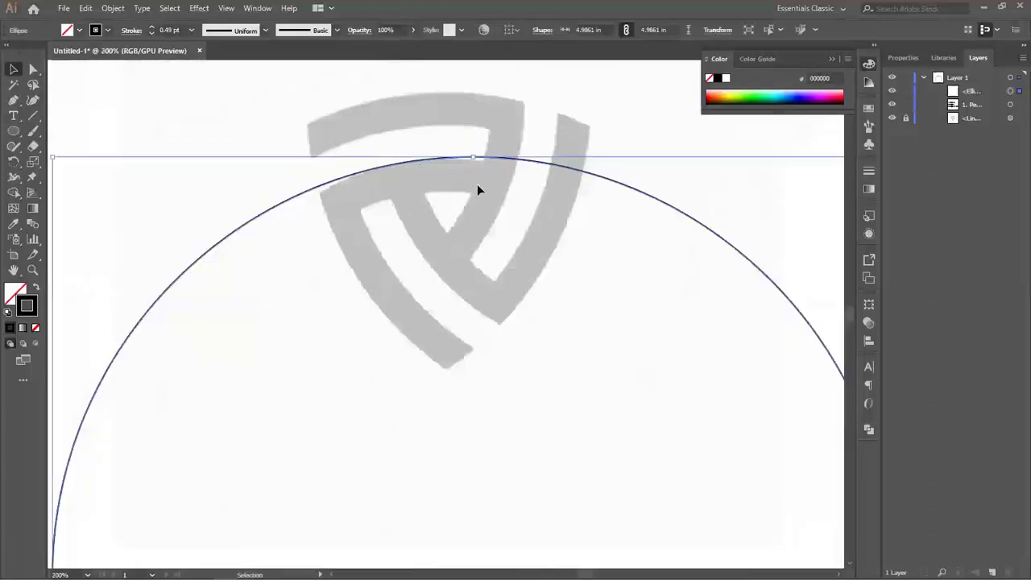
{"action": "scroll", "coordinate": [430, 191], "scroll_direction": "down", "scroll_amount": 1}
{"action": "left_click_drag", "start_coordinate": [430, 190], "coordinate": [415, 205]}
{"action": "left_click", "coordinate": [633, 150]}
{"action": "left_click", "coordinate": [385, 180]}
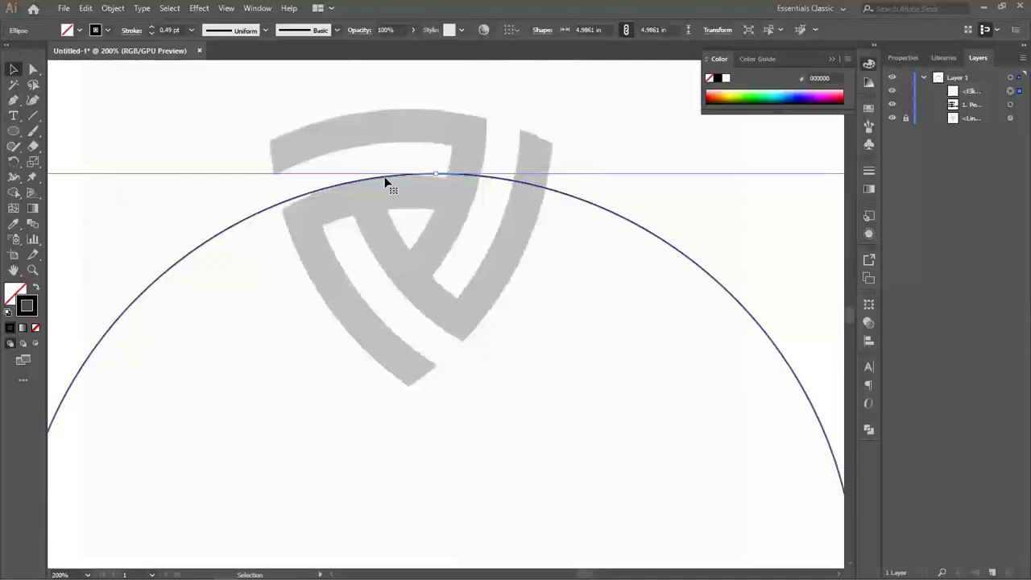
{"action": "key", "text": "space"}
{"action": "left_click_drag", "start_coordinate": [385, 178], "coordinate": [379, 170]}
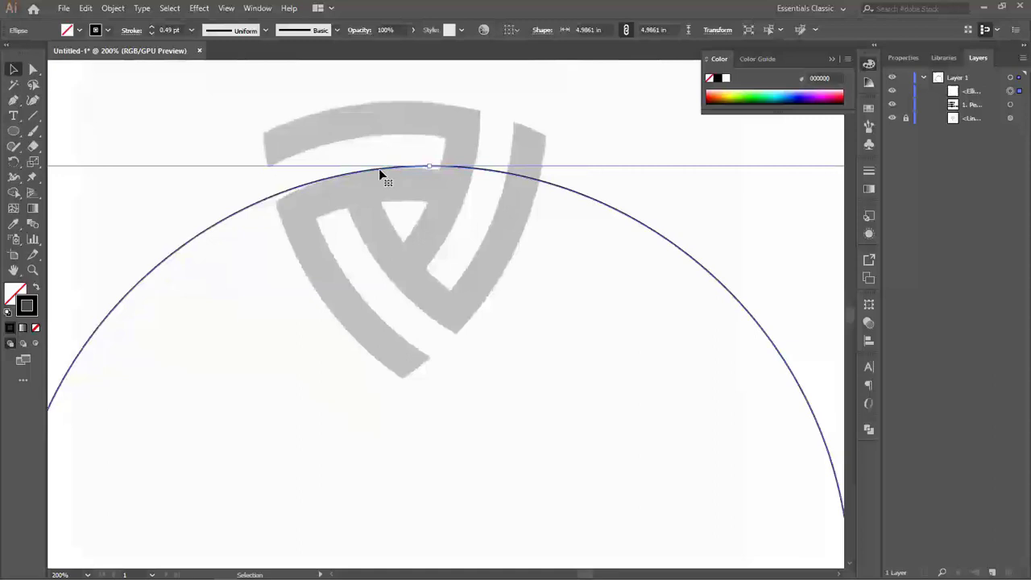
{"action": "left_click", "coordinate": [460, 134]}
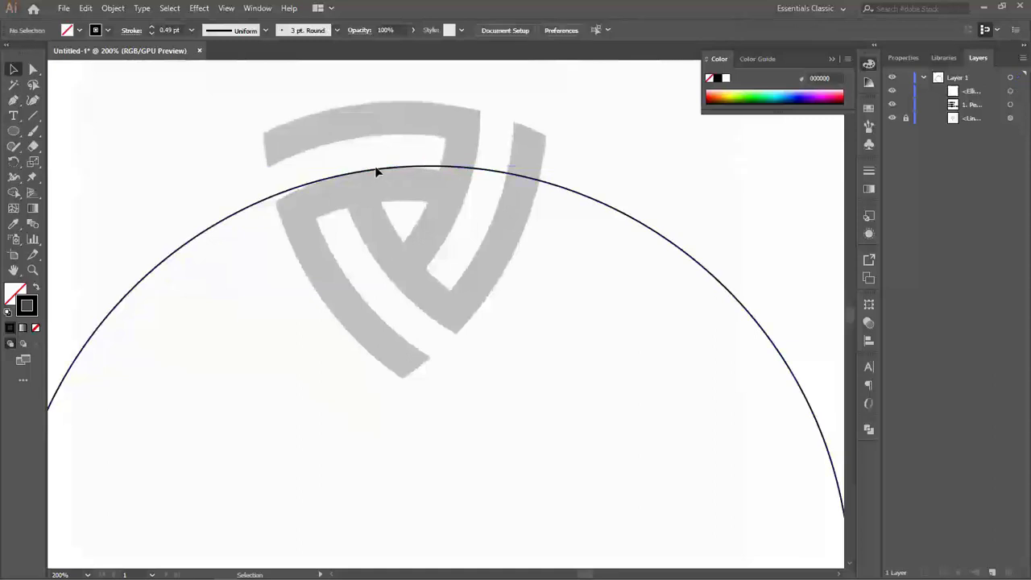
- Duplicate the circle downward so the copy's top arc follows the second curved bar's lower edge
{"action": "left_click", "coordinate": [376, 171]}
{"action": "scroll", "coordinate": [375, 171], "scroll_direction": "down", "scroll_amount": 2}
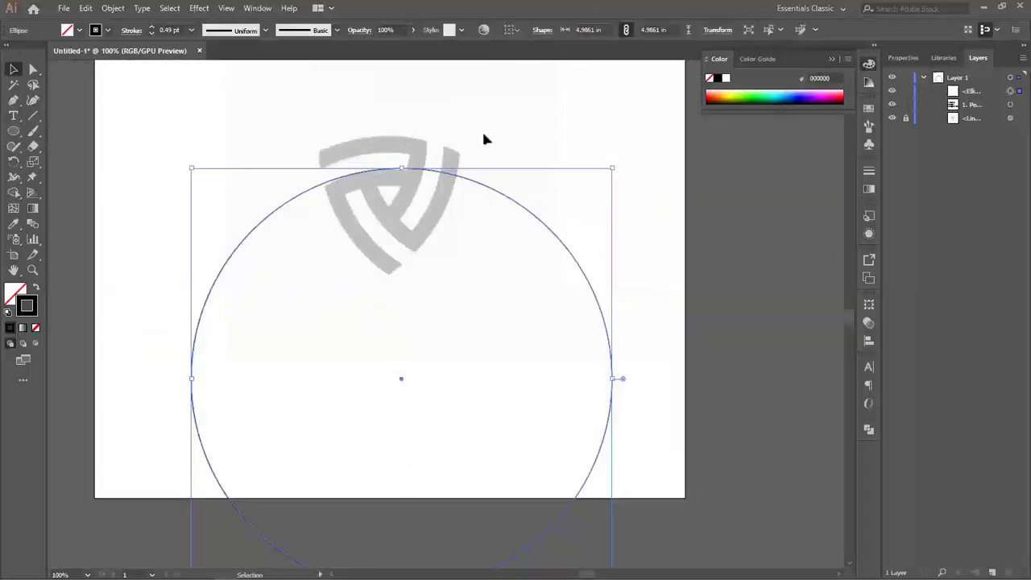
{"action": "left_click", "coordinate": [484, 136]}
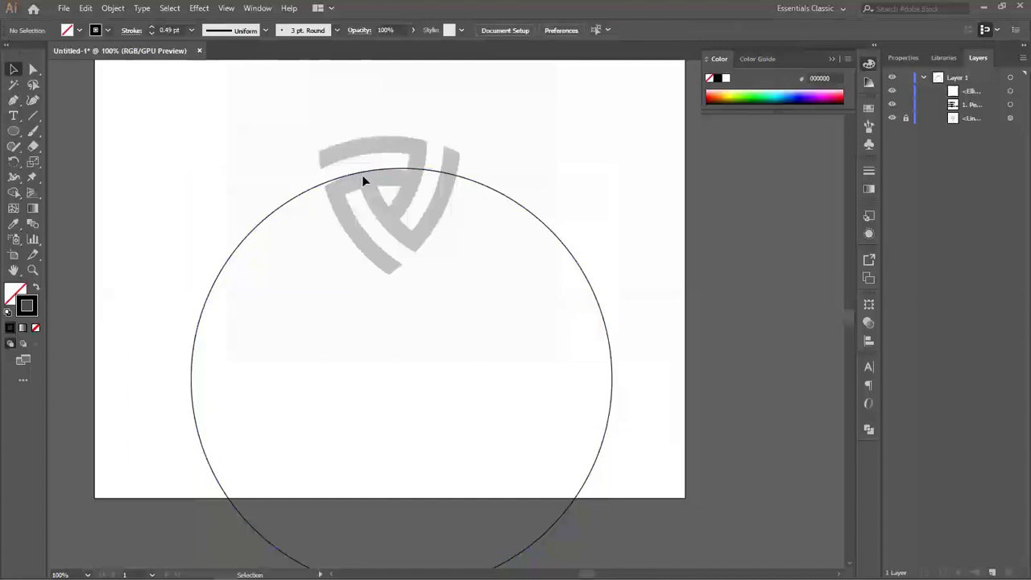
{"action": "scroll", "coordinate": [362, 175], "scroll_direction": "up", "scroll_amount": 1}
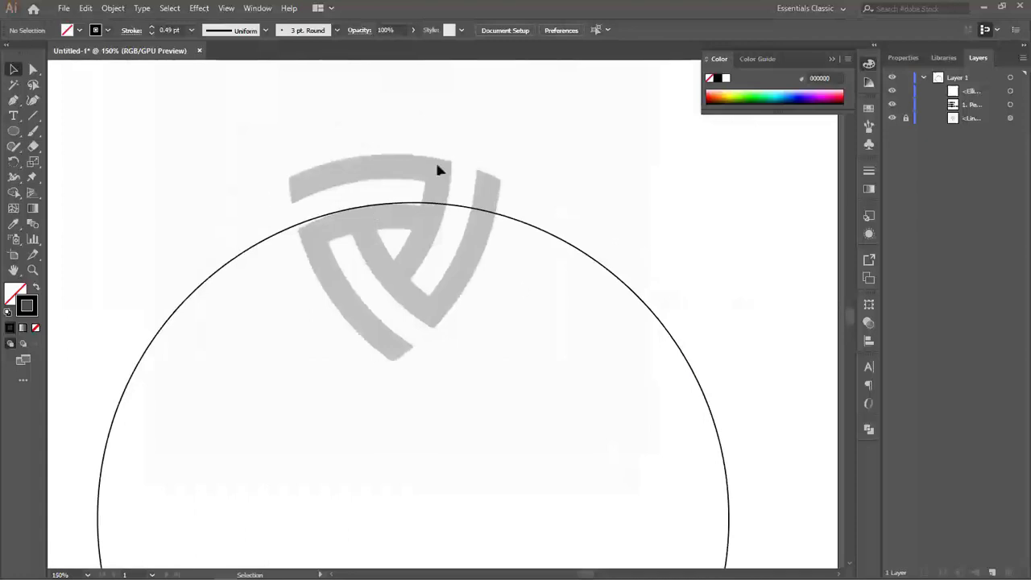
{"action": "left_click", "coordinate": [355, 208]}
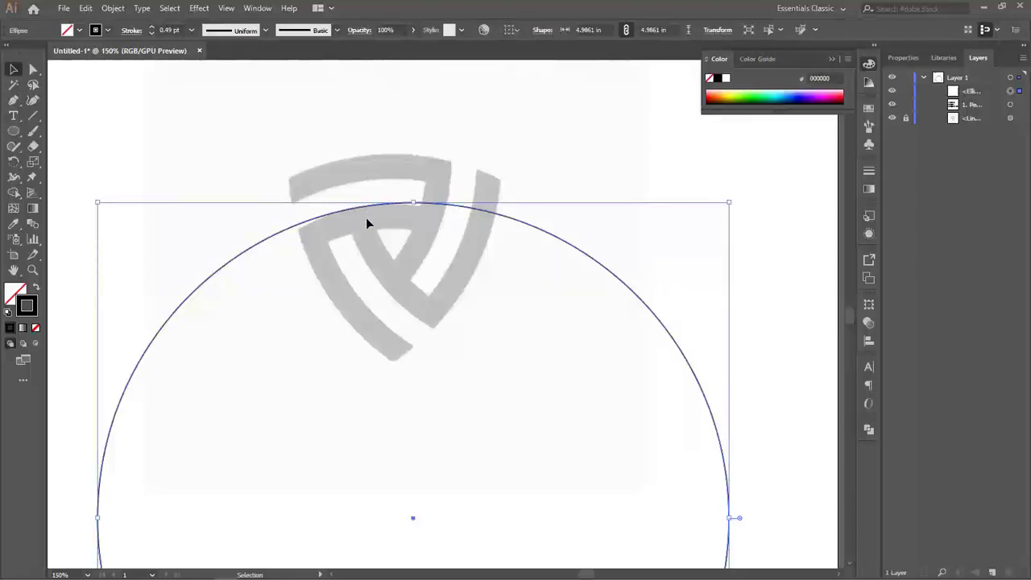
{"action": "left_click_drag", "start_coordinate": [368, 207], "coordinate": [372, 232]}
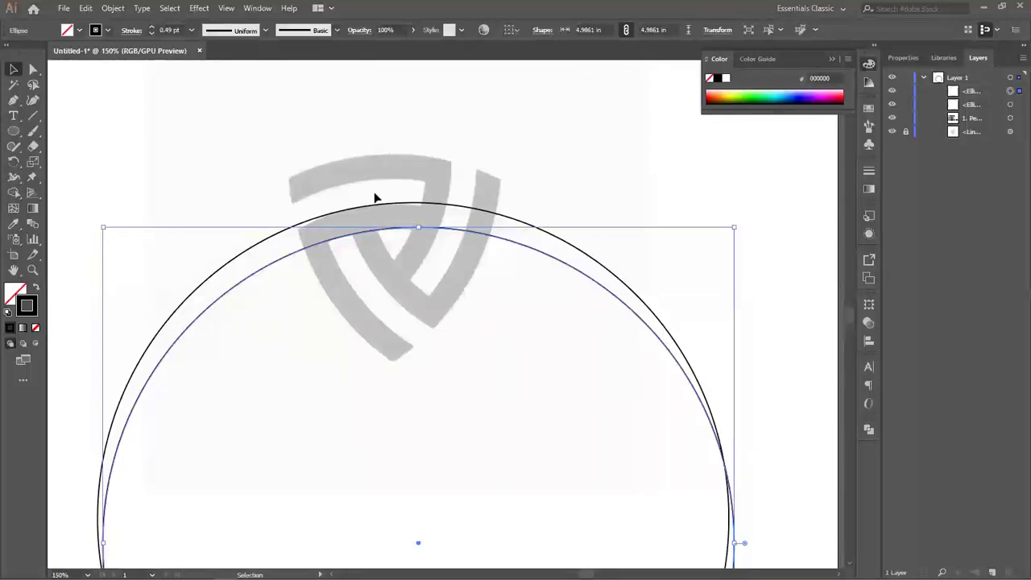
- Select both circles, duplicate them up onto the topmost curved bar, and rotate the copied pair slightly clockwise
{"action": "left_click", "coordinate": [383, 233], "text": "shift"}
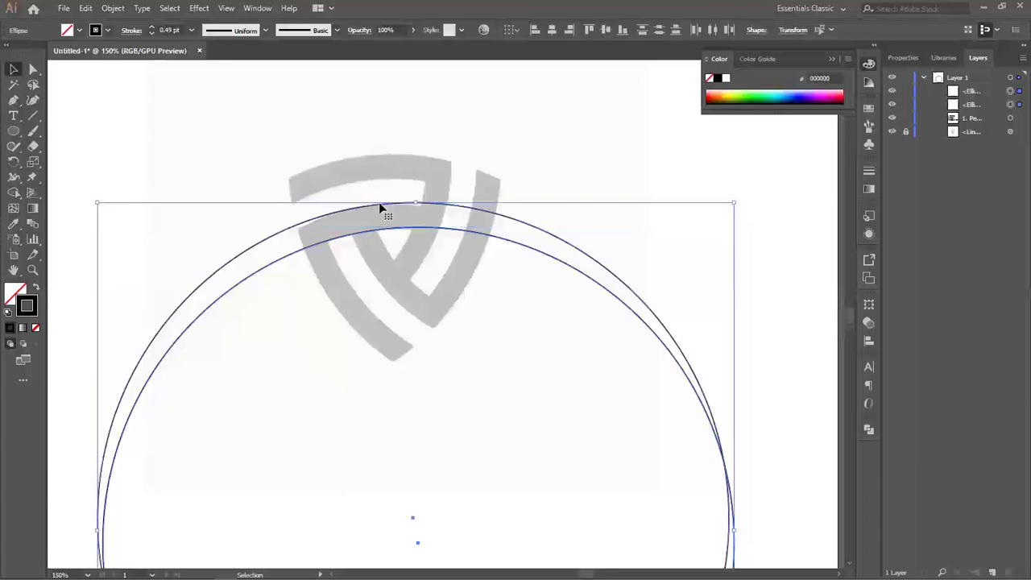
{"action": "left_click_drag", "start_coordinate": [378, 198], "coordinate": [380, 158]}
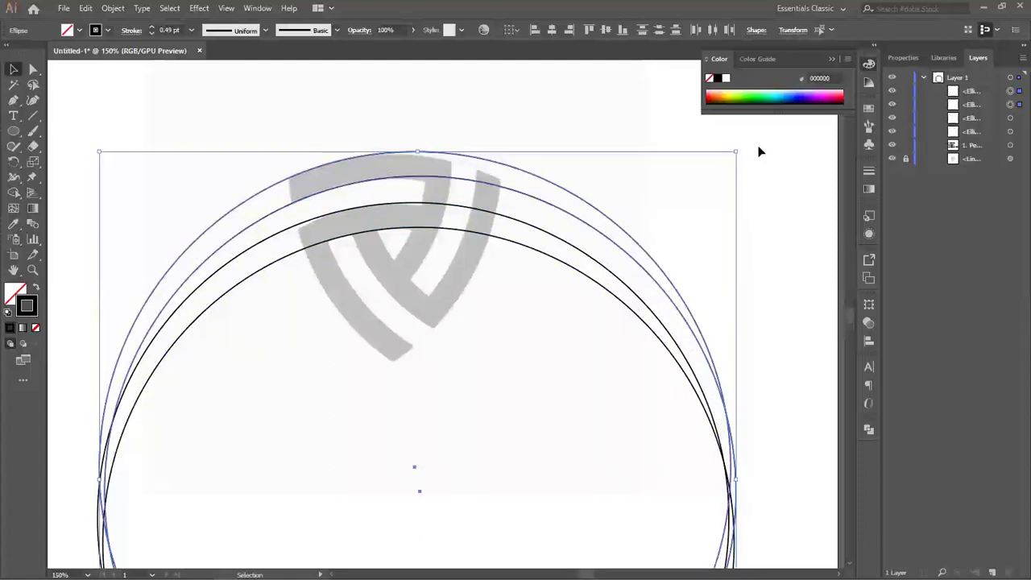
{"action": "left_click_drag", "start_coordinate": [741, 150], "coordinate": [780, 199]}
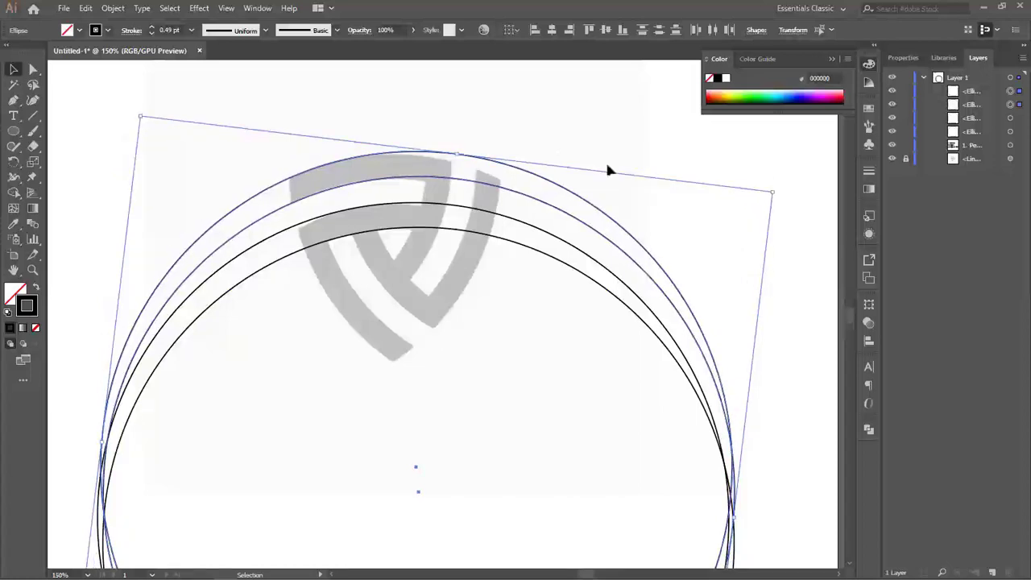
{"action": "left_click", "coordinate": [460, 177]}
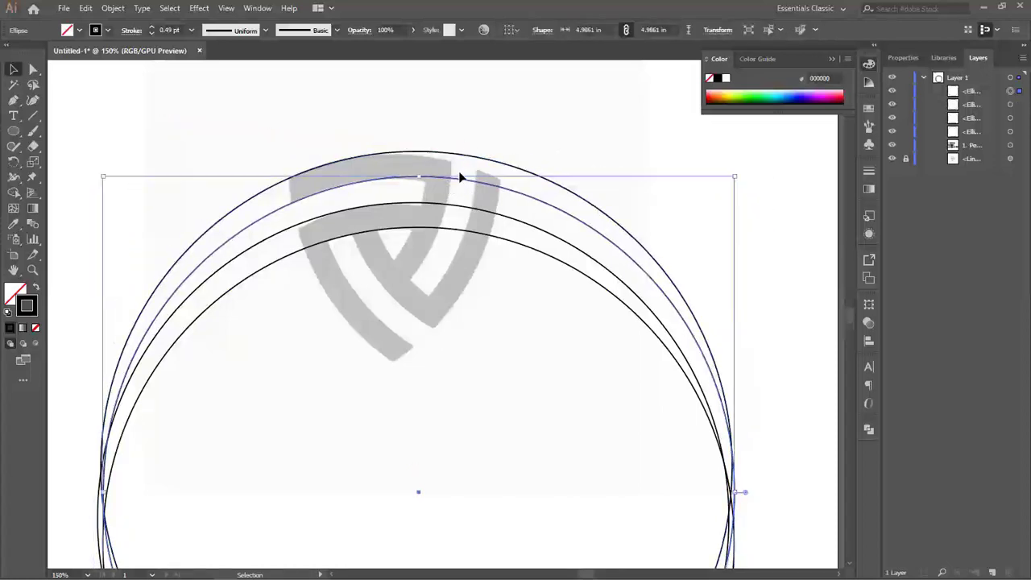
{"action": "key", "text": "ctrl+z"}
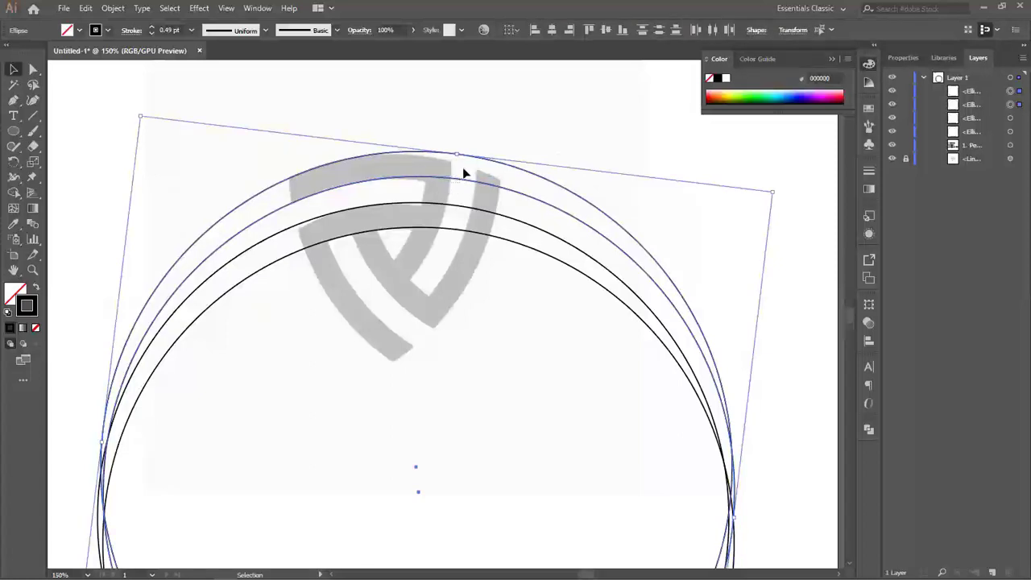
{"action": "left_click", "coordinate": [473, 176]}
{"action": "key", "text": "ctrl+z"}
{"action": "left_click", "coordinate": [455, 184]}
{"action": "key", "text": "ctrl+z"}
- Shift the copied circle pair slightly left and down to fit the topmost bar's two edges, leaving it deselected
{"action": "scroll", "coordinate": [454, 175], "scroll_direction": "up", "scroll_amount": 1}
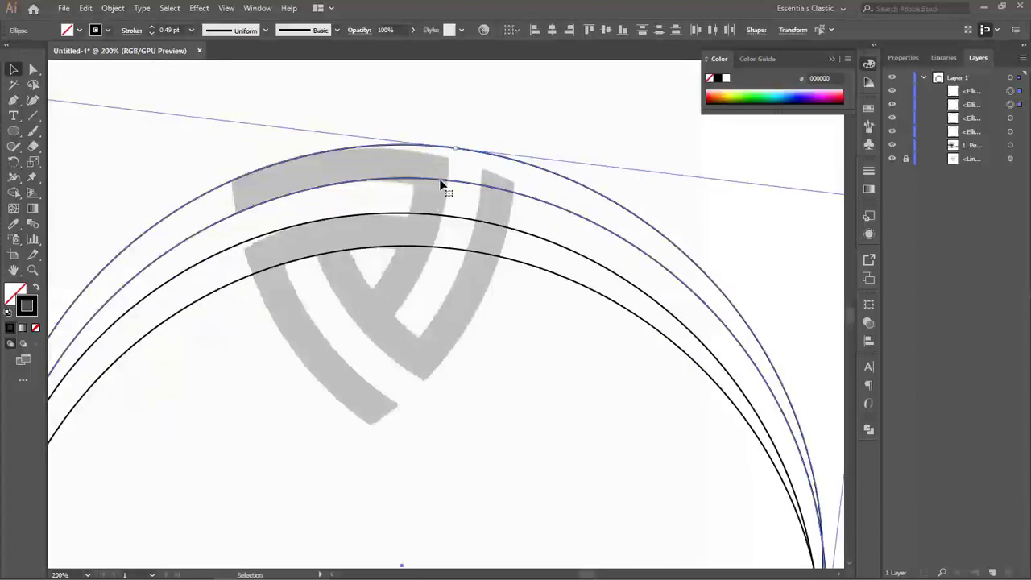
{"action": "left_click_drag", "start_coordinate": [441, 185], "coordinate": [409, 190]}
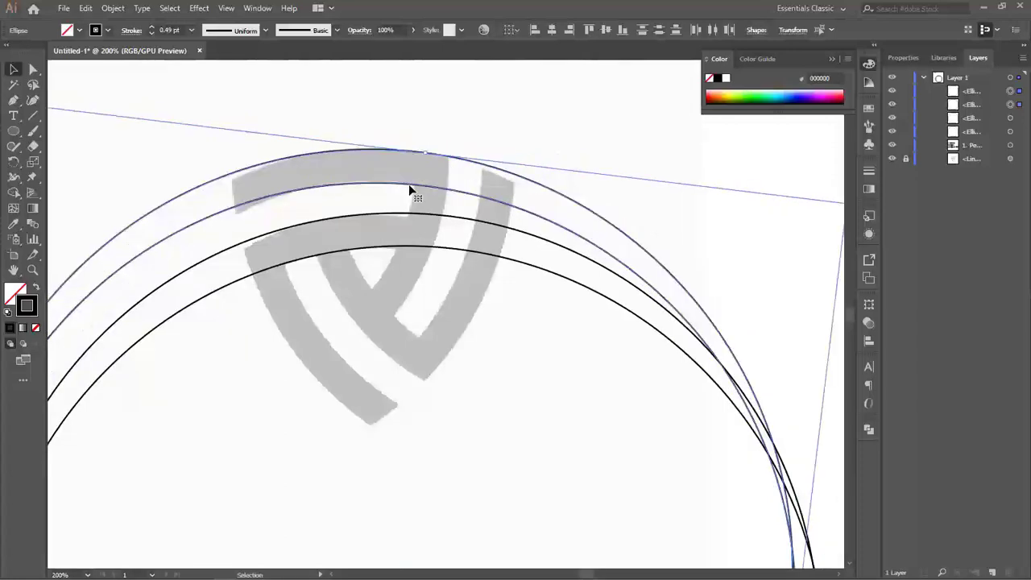
{"action": "scroll", "coordinate": [516, 145], "scroll_direction": "down", "scroll_amount": 1}
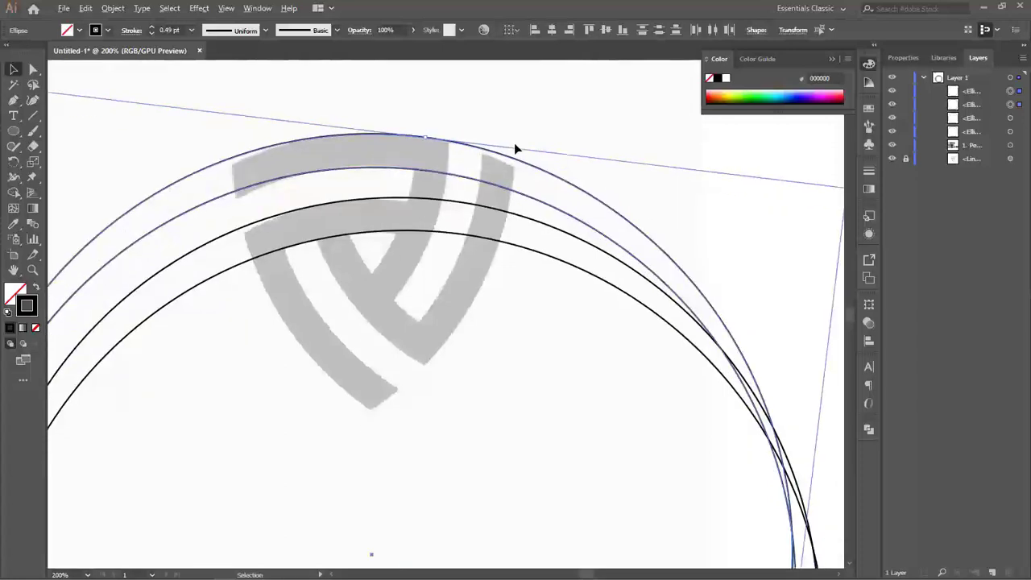
{"action": "scroll", "coordinate": [516, 145], "scroll_direction": "down", "scroll_amount": 1}
{"action": "left_click", "coordinate": [483, 139]}
{"action": "left_click_drag", "start_coordinate": [467, 188], "coordinate": [440, 167]}
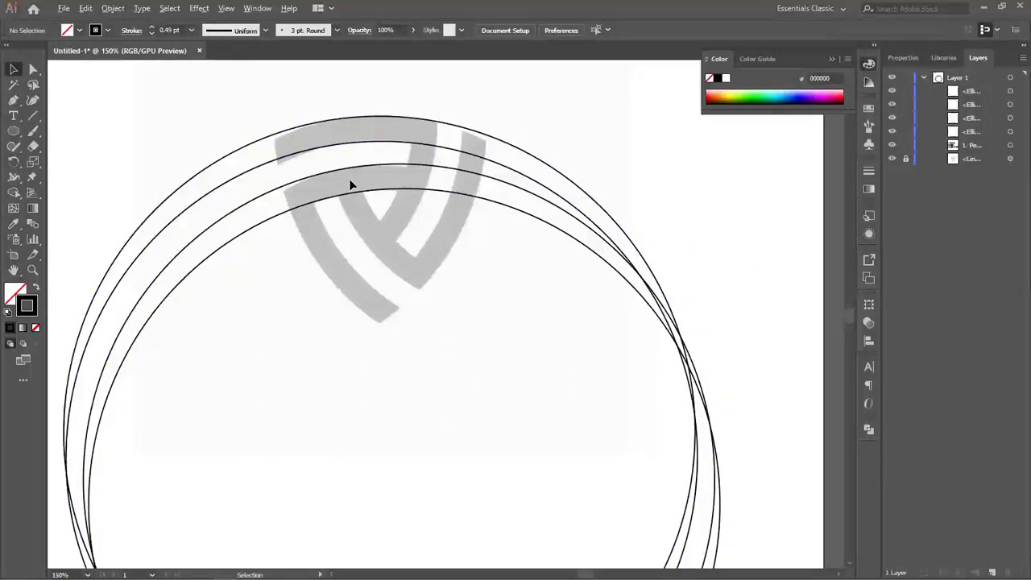
- Duplicate the lowest circle up and to the right so its lower-left arc follows the outer left bar's outside edge
{"action": "left_click_drag", "start_coordinate": [314, 207], "coordinate": [455, 72]}
{"action": "key", "text": "ctrl+z"}
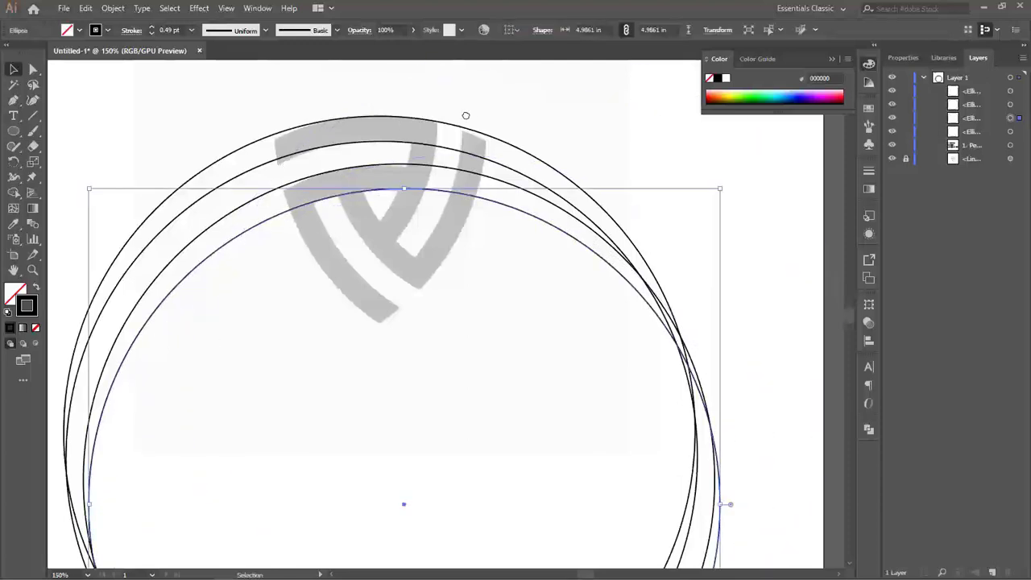
{"action": "left_click_drag", "start_coordinate": [465, 116], "coordinate": [410, 204]}
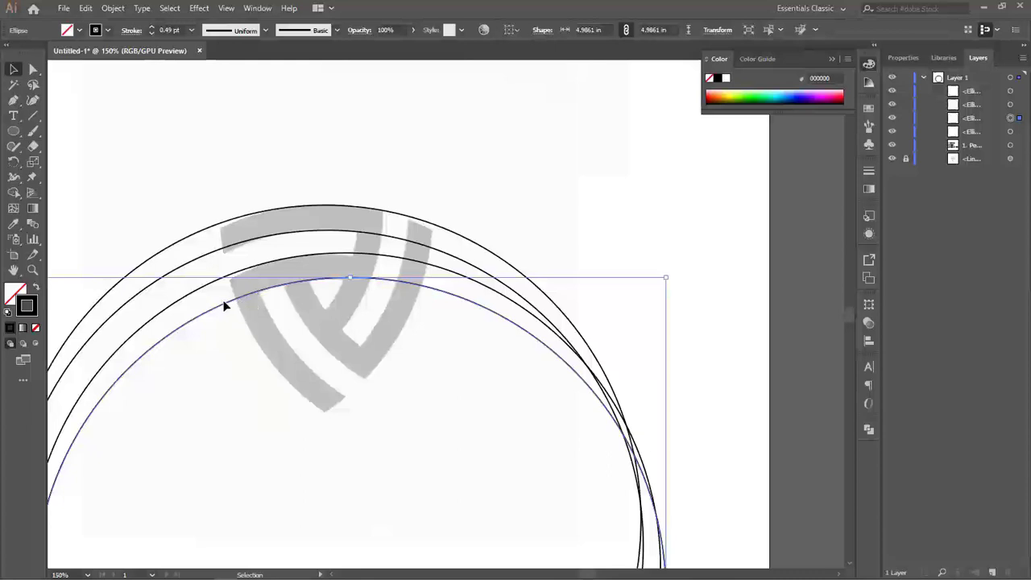
{"action": "left_click_drag", "start_coordinate": [226, 301], "coordinate": [406, 77]}
{"action": "left_click_drag", "start_coordinate": [339, 149], "coordinate": [260, 167]}
{"action": "left_click_drag", "start_coordinate": [320, 297], "coordinate": [418, 262]}
{"action": "left_click_drag", "start_coordinate": [299, 460], "coordinate": [264, 352]}
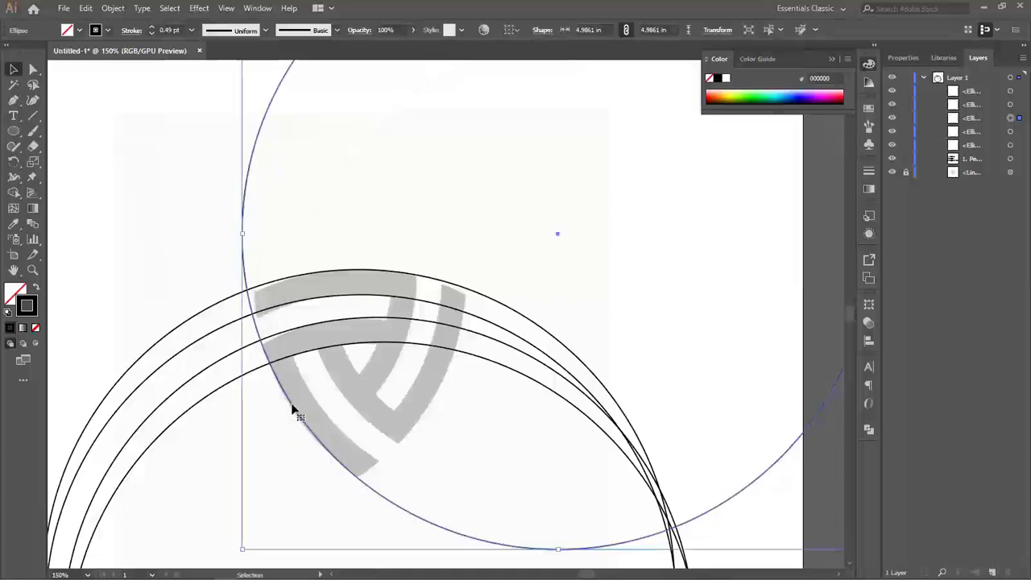
- Duplicate the circle onto the outer left bar's inside edge, and copy that pair onto the parallel inner bar
{"action": "left_click_drag", "start_coordinate": [294, 408], "coordinate": [314, 390]}
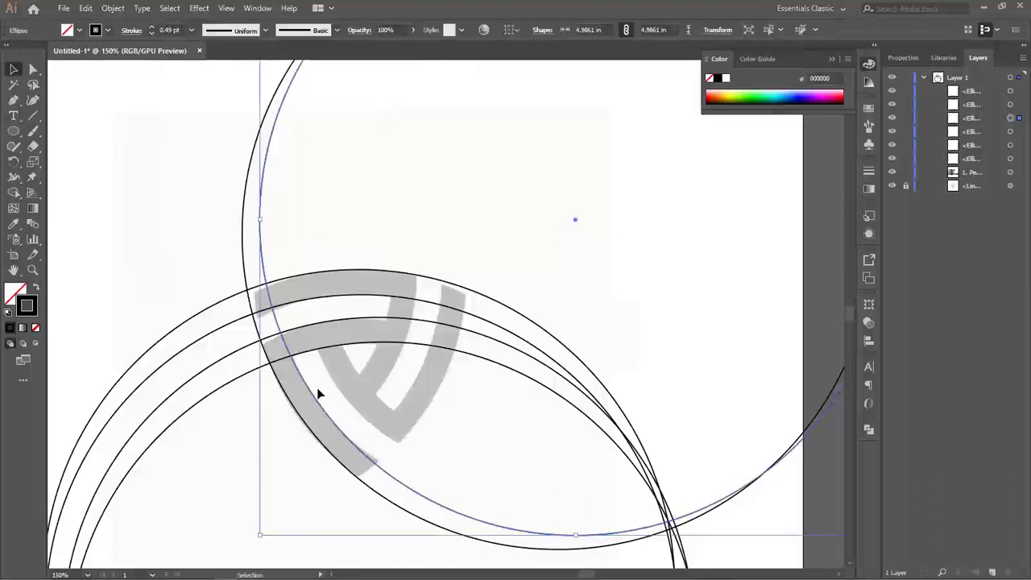
{"action": "left_click", "coordinate": [293, 413], "text": "shift"}
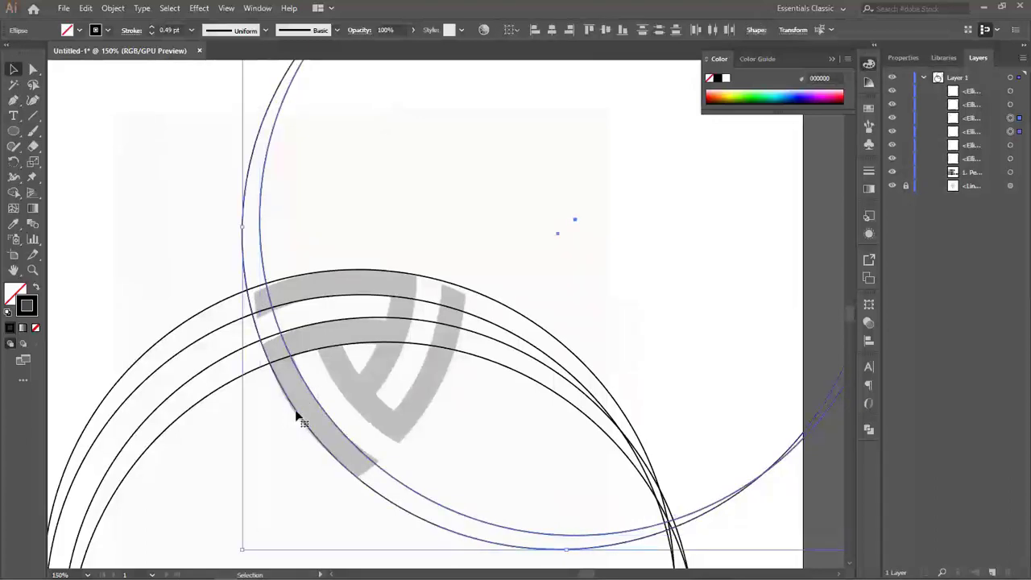
{"action": "left_click_drag", "start_coordinate": [294, 409], "coordinate": [324, 369]}
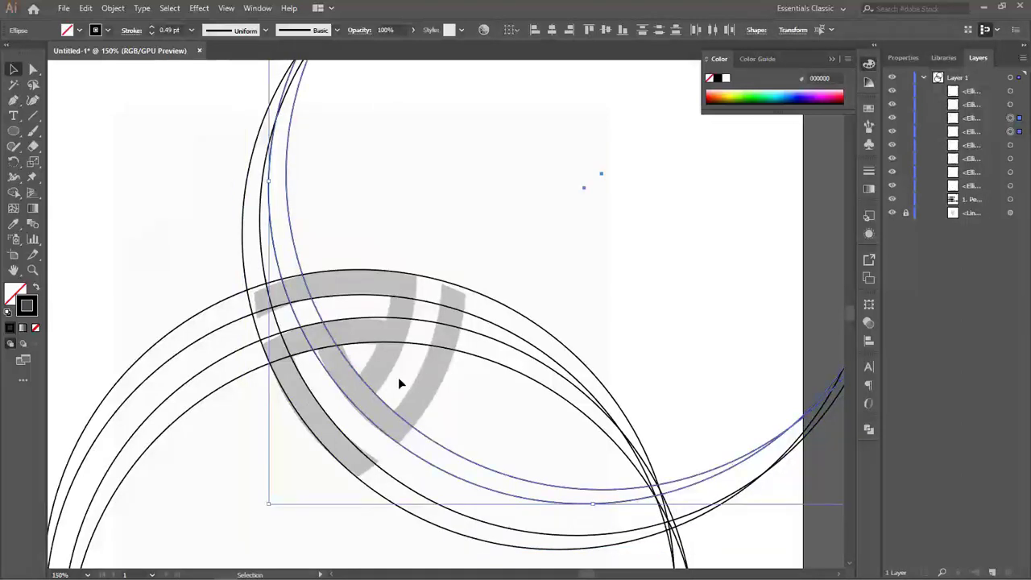
{"action": "left_click", "coordinate": [398, 377]}
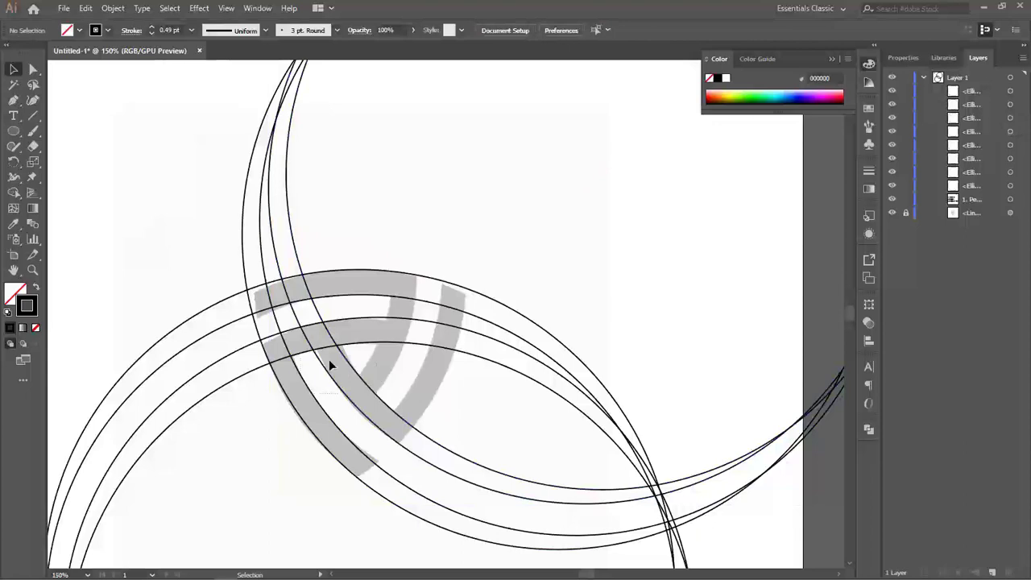
- Place two circle copies to the upper left so their arcs follow both edges of the inner right bar
{"action": "left_click_drag", "start_coordinate": [328, 359], "coordinate": [382, 409]}
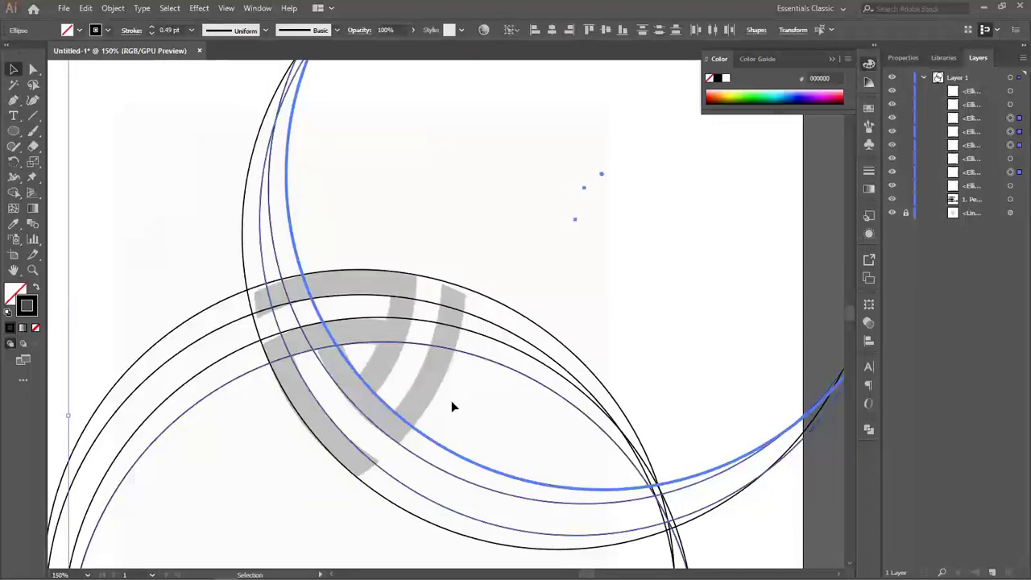
{"action": "left_click_drag", "start_coordinate": [421, 437], "coordinate": [186, 342]}
{"action": "left_click_drag", "start_coordinate": [447, 376], "coordinate": [531, 424]}
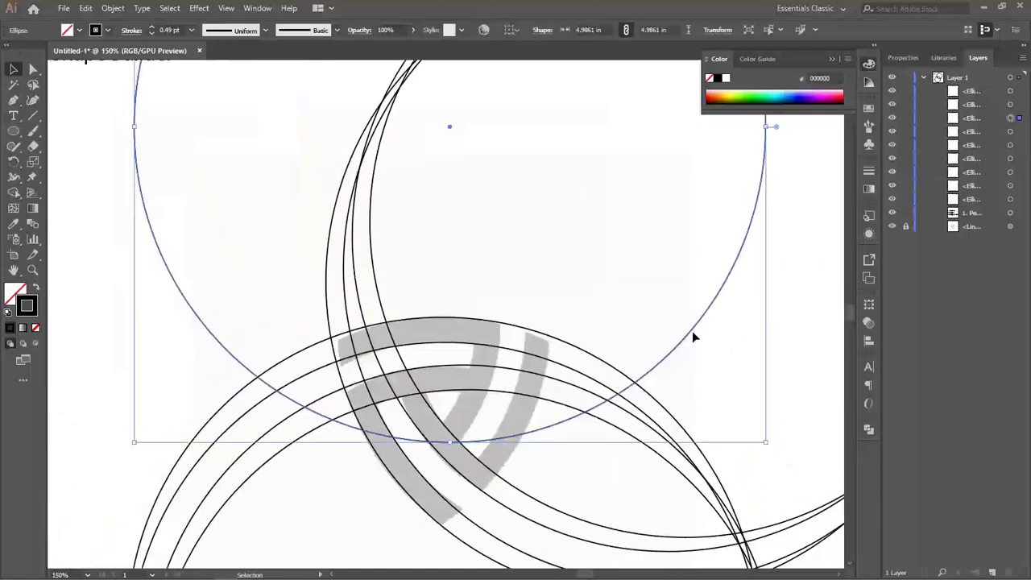
{"action": "left_click_drag", "start_coordinate": [693, 329], "coordinate": [500, 377]}
{"action": "left_click_drag", "start_coordinate": [457, 436], "coordinate": [467, 391]}
{"action": "left_click_drag", "start_coordinate": [479, 352], "coordinate": [479, 352]}
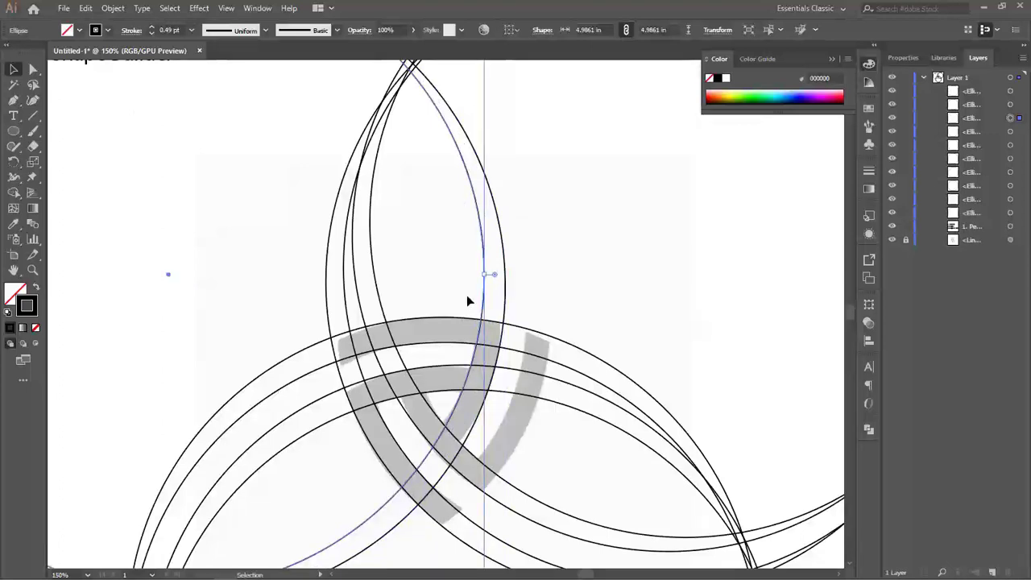
- Select the inner right bar's two circles and duplicate them onto both edges of the outer right bar
{"action": "left_click", "coordinate": [505, 302], "text": "shift"}
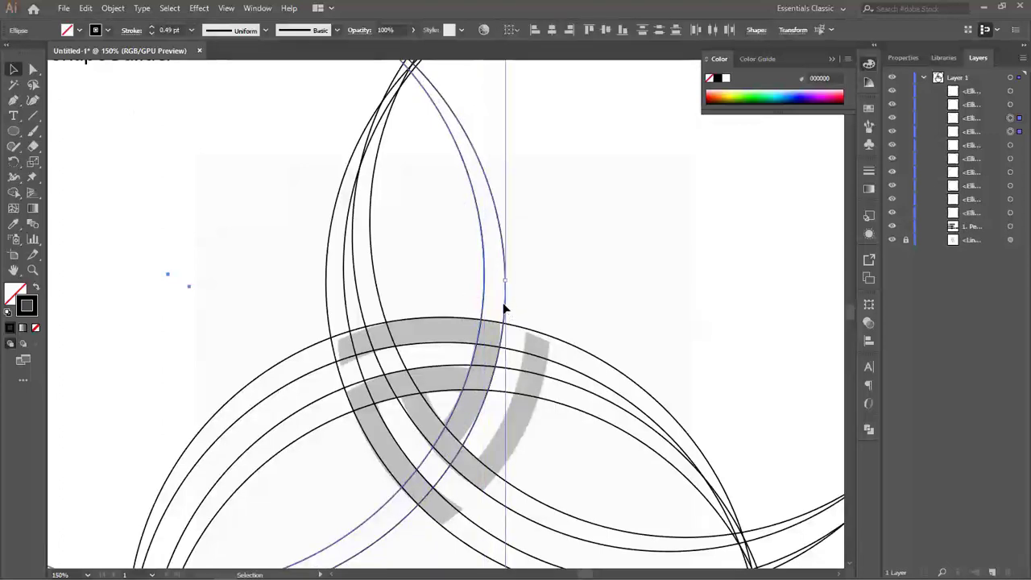
{"action": "left_click_drag", "start_coordinate": [505, 304], "coordinate": [554, 312]}
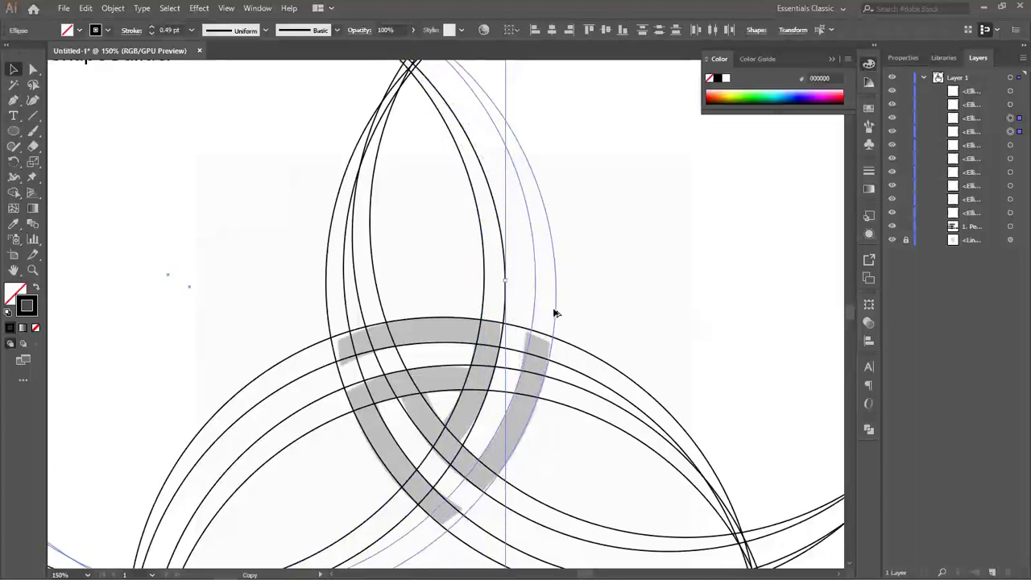
{"action": "left_click_drag", "start_coordinate": [554, 312], "coordinate": [555, 313]}
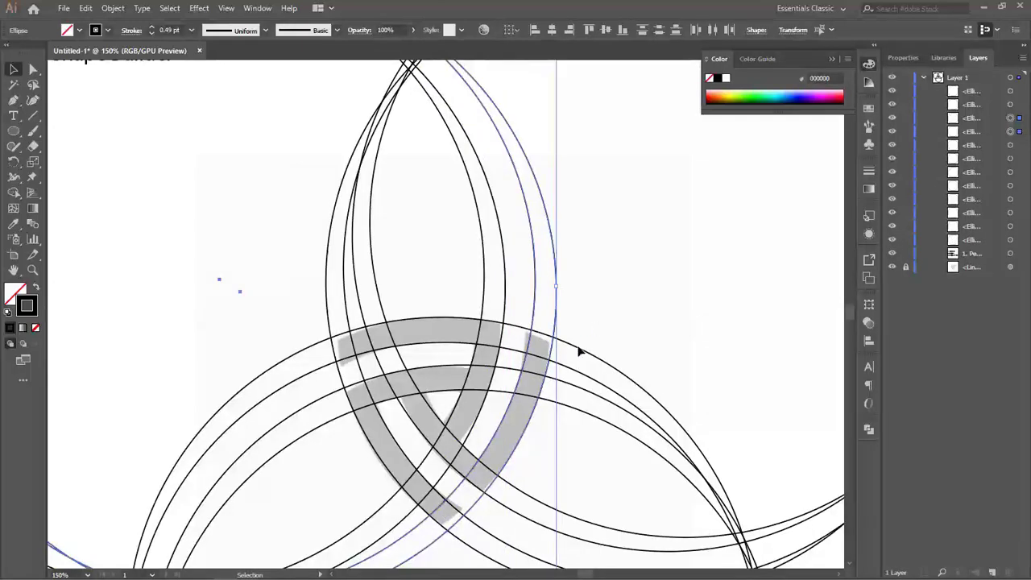
{"action": "left_click", "coordinate": [576, 316]}
- Examine how closely all the overlapping circles follow the edges of the logo's curved bars
{"action": "scroll", "coordinate": [574, 314], "scroll_direction": "down", "scroll_amount": 2}
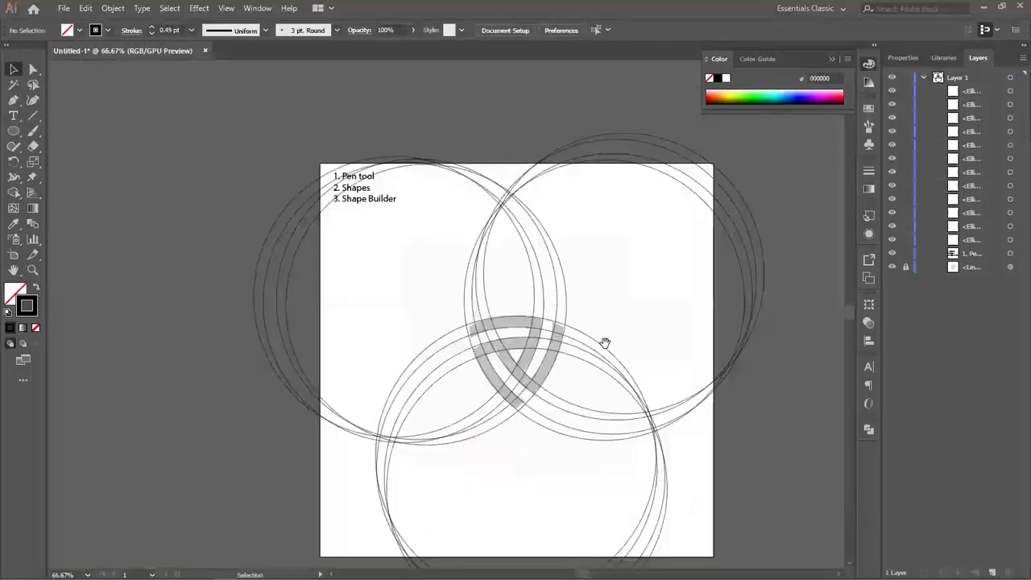
{"action": "left_click_drag", "start_coordinate": [605, 341], "coordinate": [553, 315]}
{"action": "scroll", "coordinate": [527, 322], "scroll_direction": "up", "scroll_amount": 1}
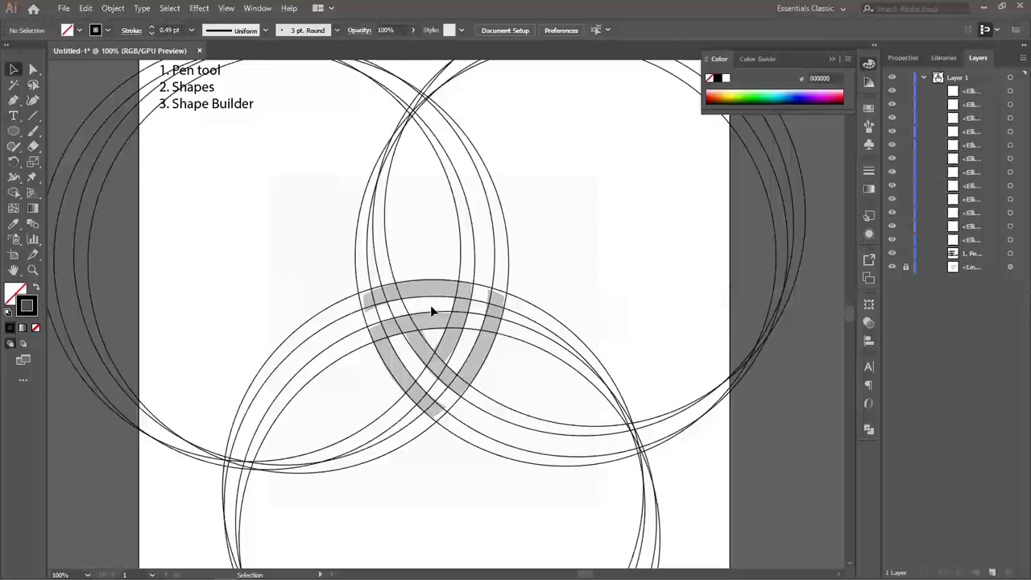
{"action": "scroll", "coordinate": [428, 318], "scroll_direction": "up", "scroll_amount": 1}
{"action": "scroll", "coordinate": [427, 320], "scroll_direction": "up", "scroll_amount": 2}
{"action": "left_click_drag", "start_coordinate": [440, 273], "coordinate": [398, 194]}
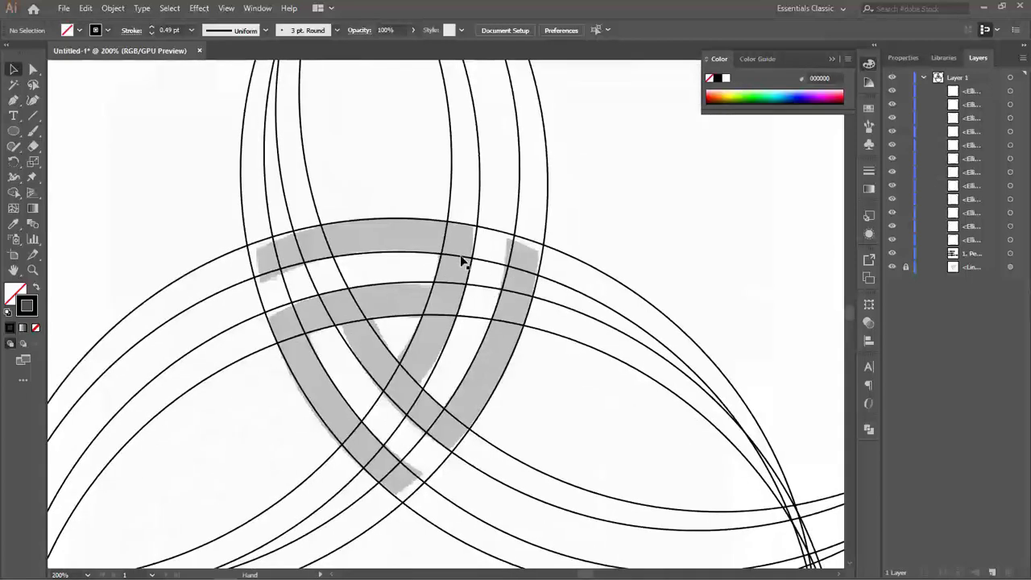
{"action": "left_click_drag", "start_coordinate": [442, 254], "coordinate": [432, 238]}
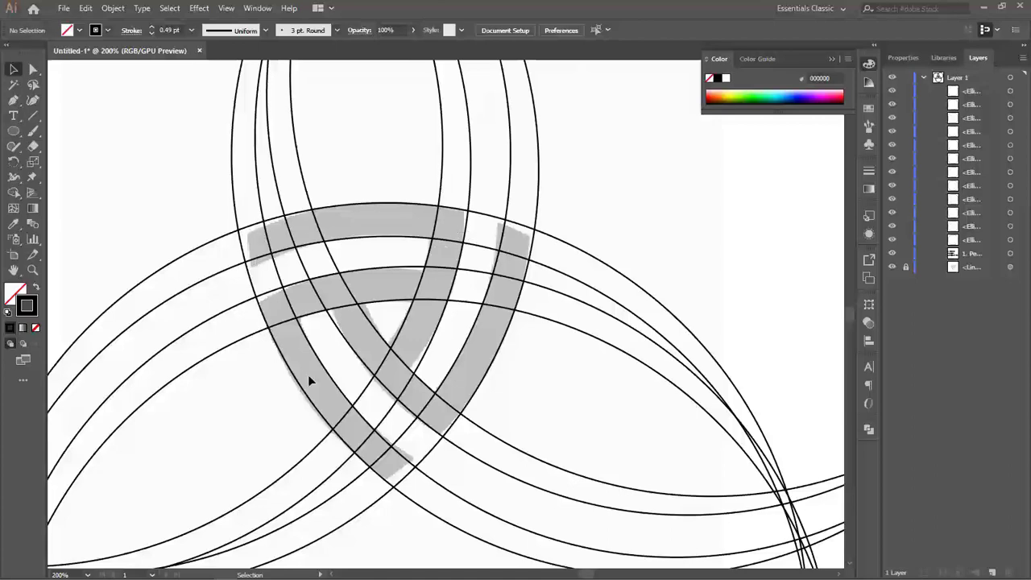
{"action": "scroll", "coordinate": [330, 306], "scroll_direction": "up", "scroll_amount": 1}
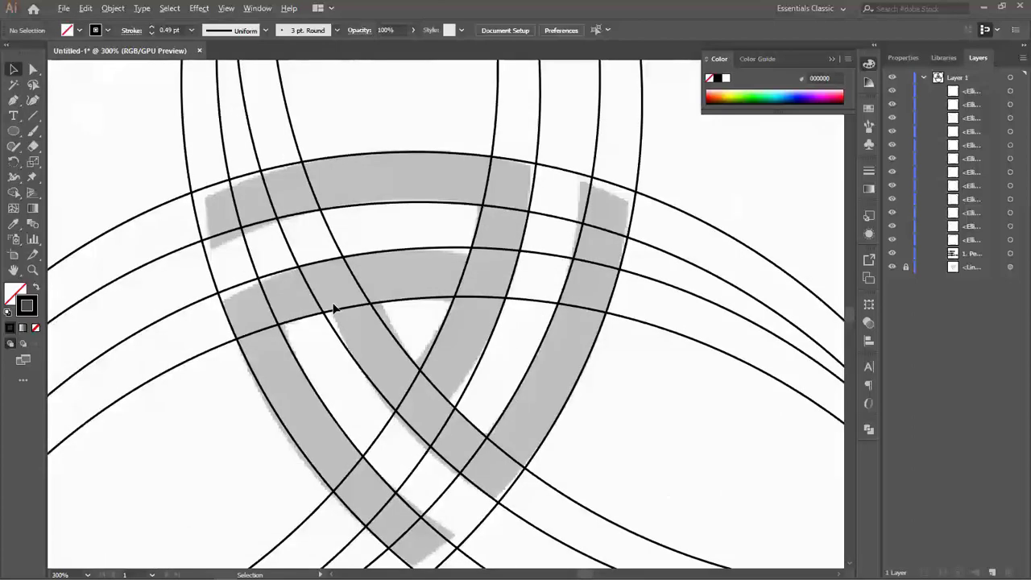
{"action": "scroll", "coordinate": [223, 251], "scroll_direction": "up", "scroll_amount": 1}
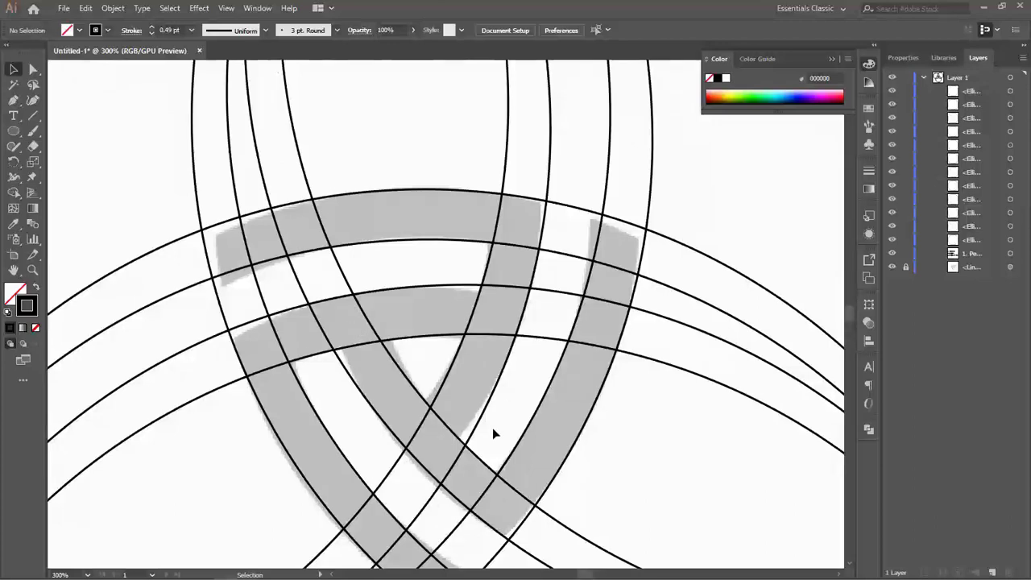
{"action": "scroll", "coordinate": [492, 428], "scroll_direction": "down", "scroll_amount": 2}
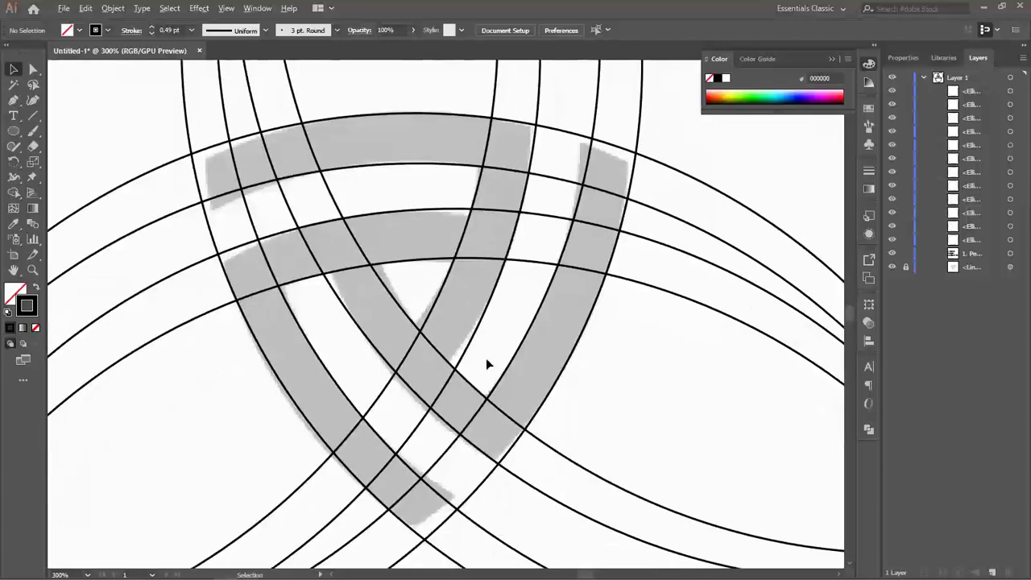
{"action": "scroll", "coordinate": [485, 363], "scroll_direction": "down", "scroll_amount": 1, "text": "alt"}
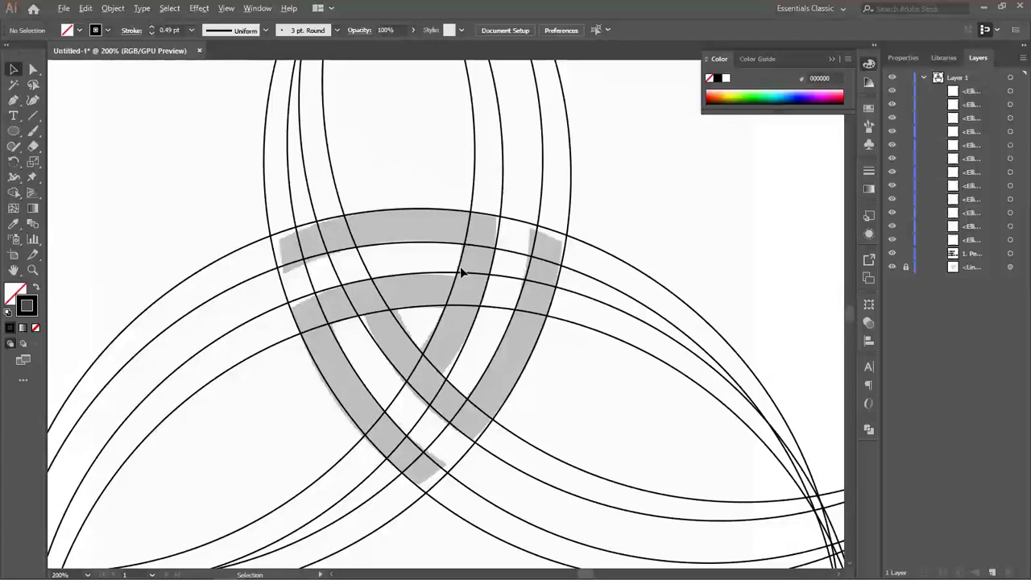
- Inspect how the circle arcs meet the left end of the reference logo's top bar
{"action": "scroll", "coordinate": [461, 272], "scroll_direction": "down", "scroll_amount": 2}
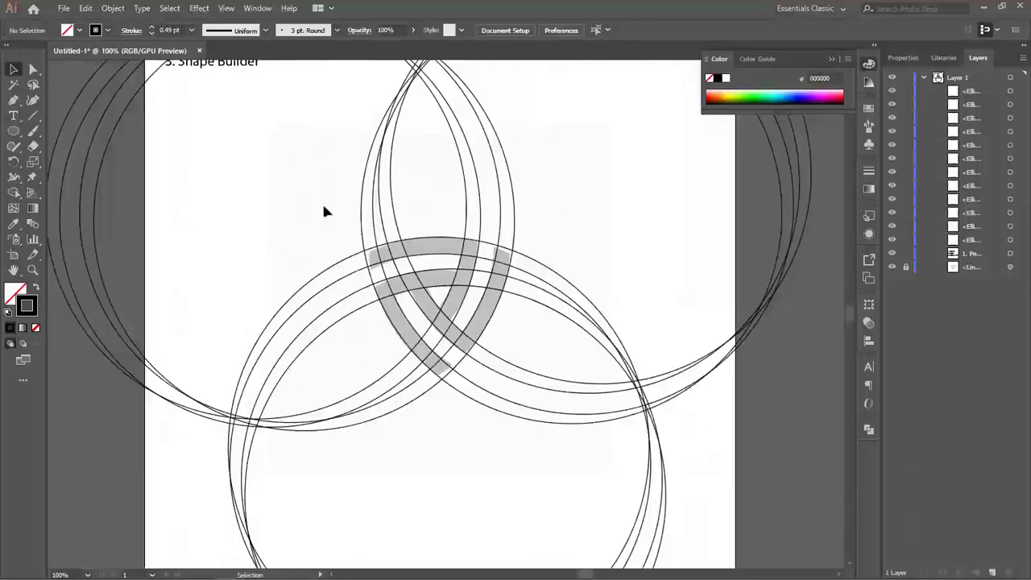
{"action": "scroll", "coordinate": [451, 255], "scroll_direction": "up", "scroll_amount": 1}
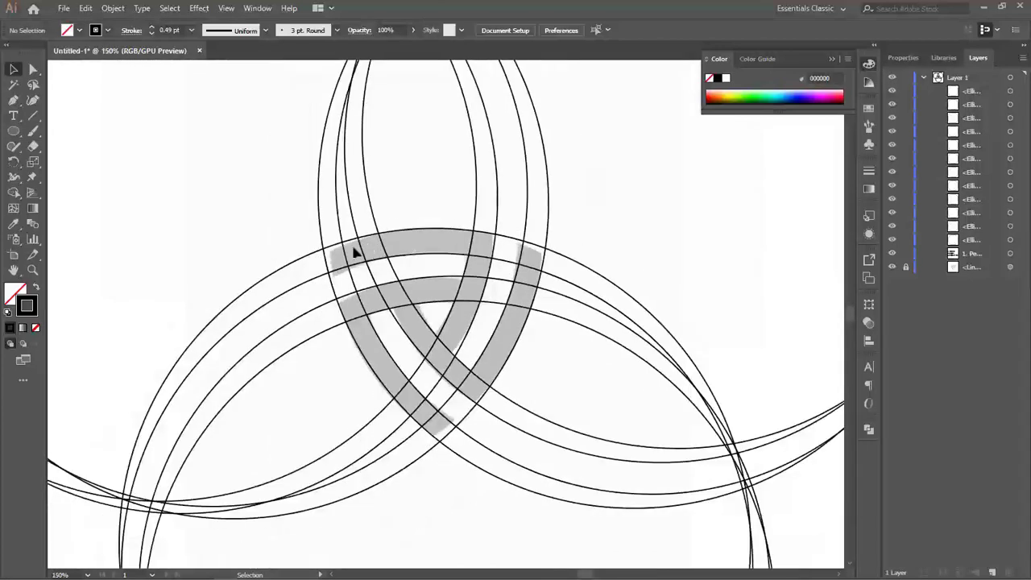
{"action": "scroll", "coordinate": [346, 240], "scroll_direction": "up", "scroll_amount": 1}
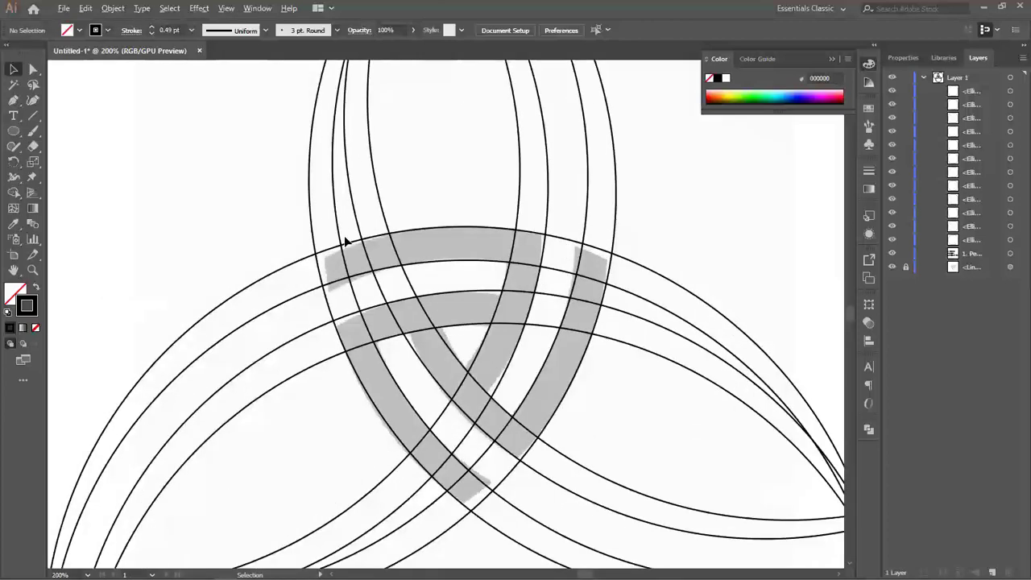
{"action": "scroll", "coordinate": [344, 240], "scroll_direction": "up", "scroll_amount": 1}
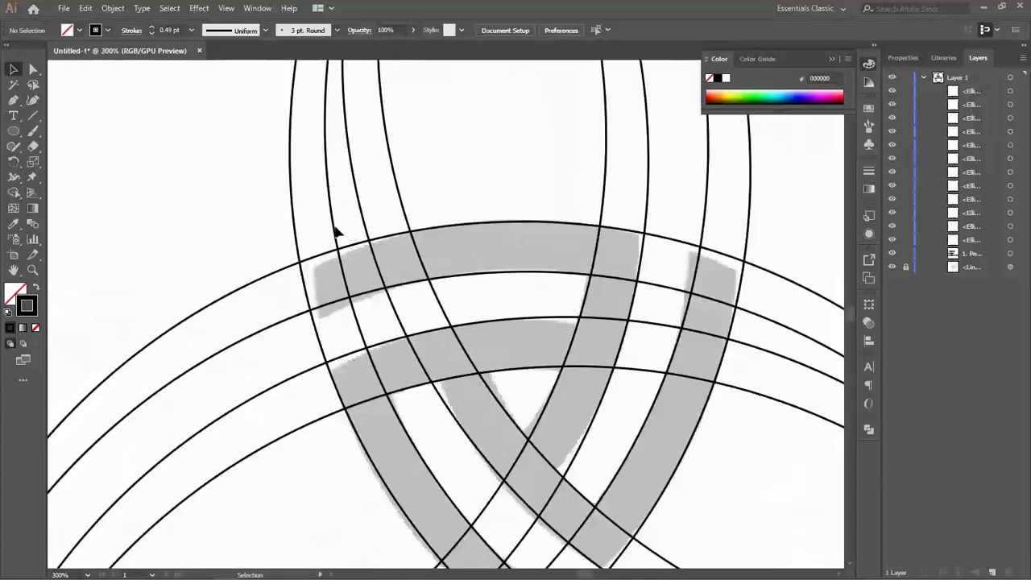
{"action": "scroll", "coordinate": [333, 231], "scroll_direction": "up", "scroll_amount": 2}
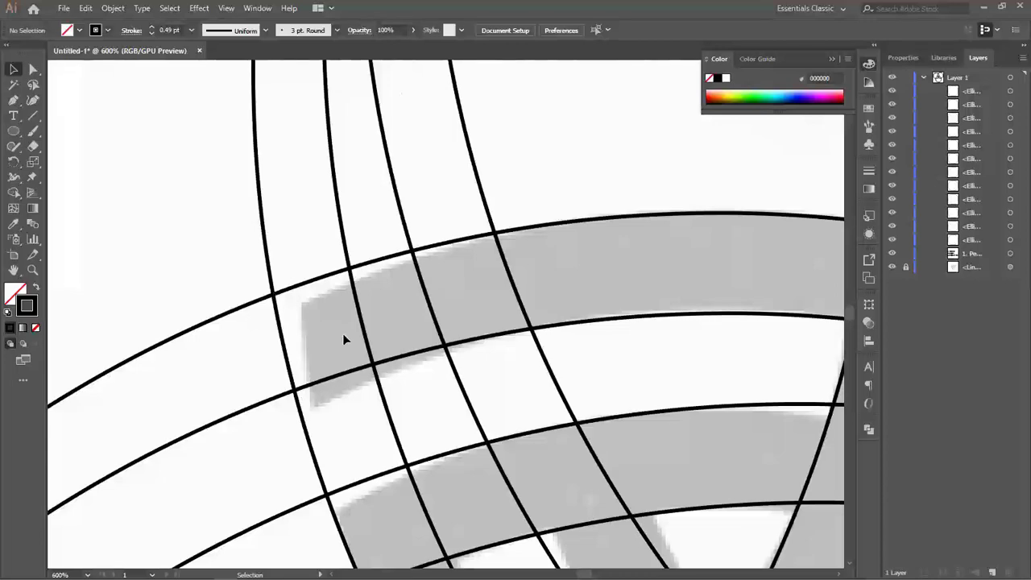
{"action": "scroll", "coordinate": [308, 318], "scroll_direction": "down", "scroll_amount": 4}
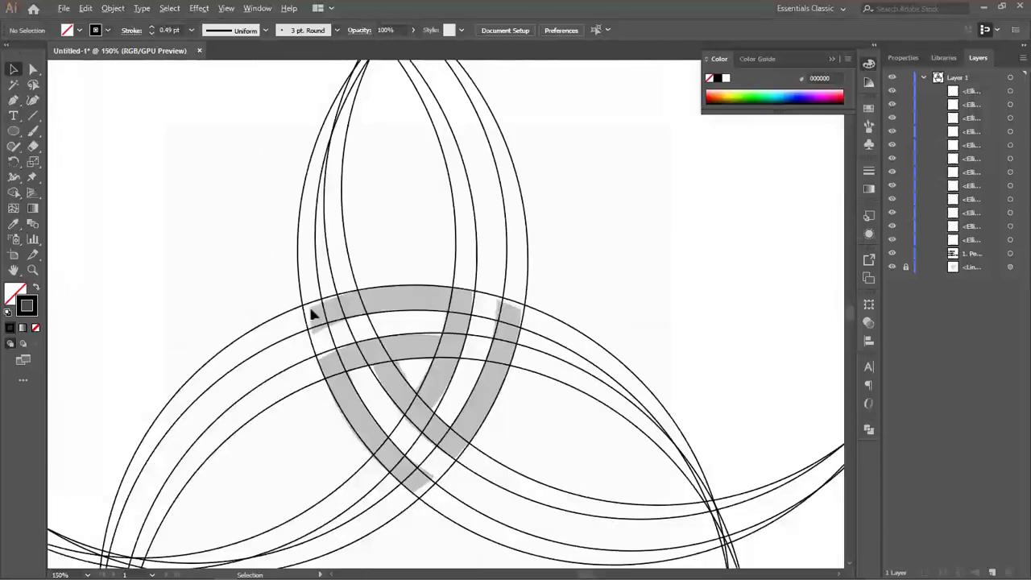
{"action": "scroll", "coordinate": [314, 314], "scroll_direction": "down", "scroll_amount": 1}
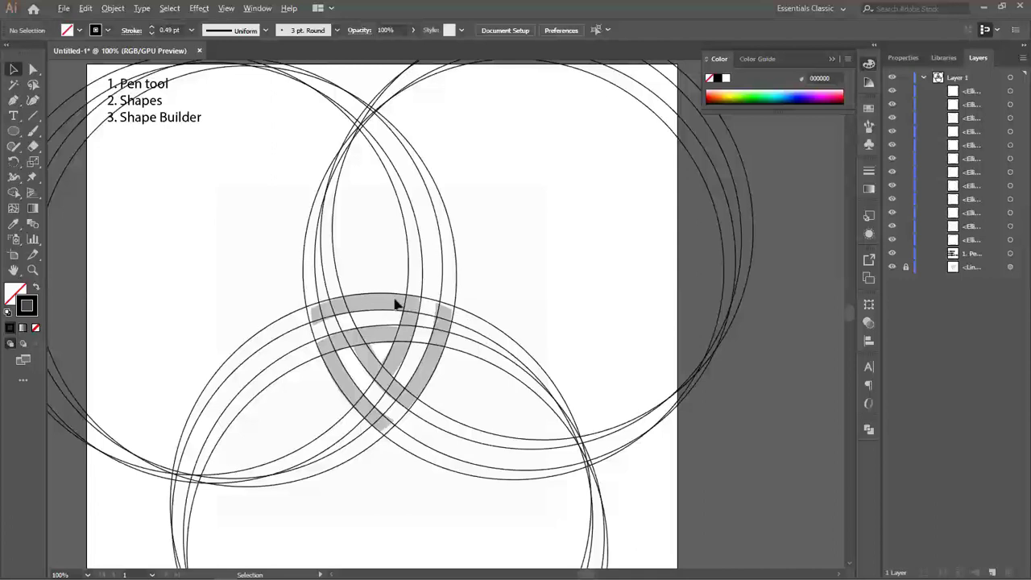
- Select all the overlapping circles and set up the Shape Builder with a black fill and no stroke
{"action": "left_click", "coordinate": [13, 193]}
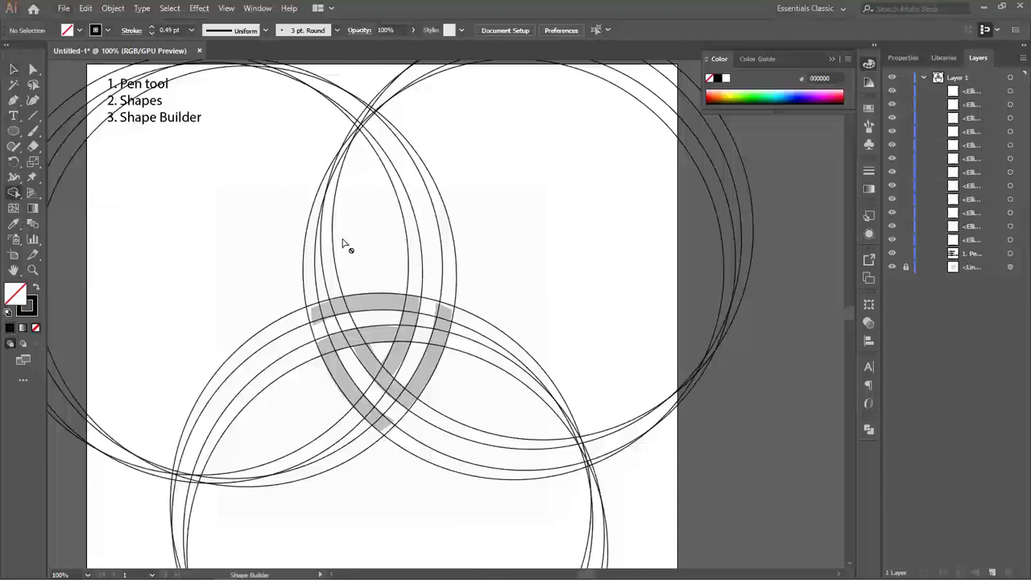
{"action": "left_click", "coordinate": [14, 71]}
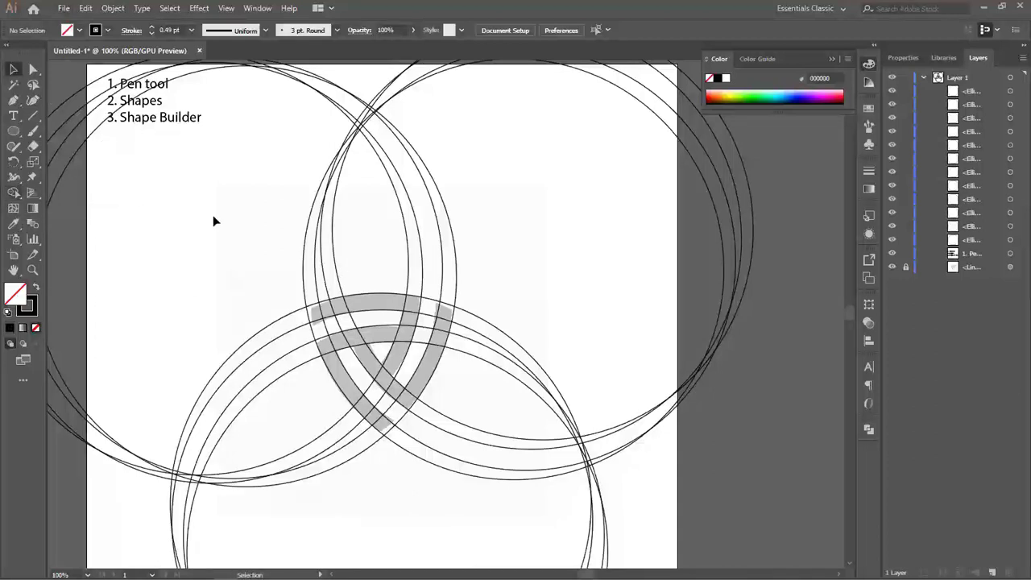
{"action": "left_click_drag", "start_coordinate": [247, 207], "coordinate": [395, 412]}
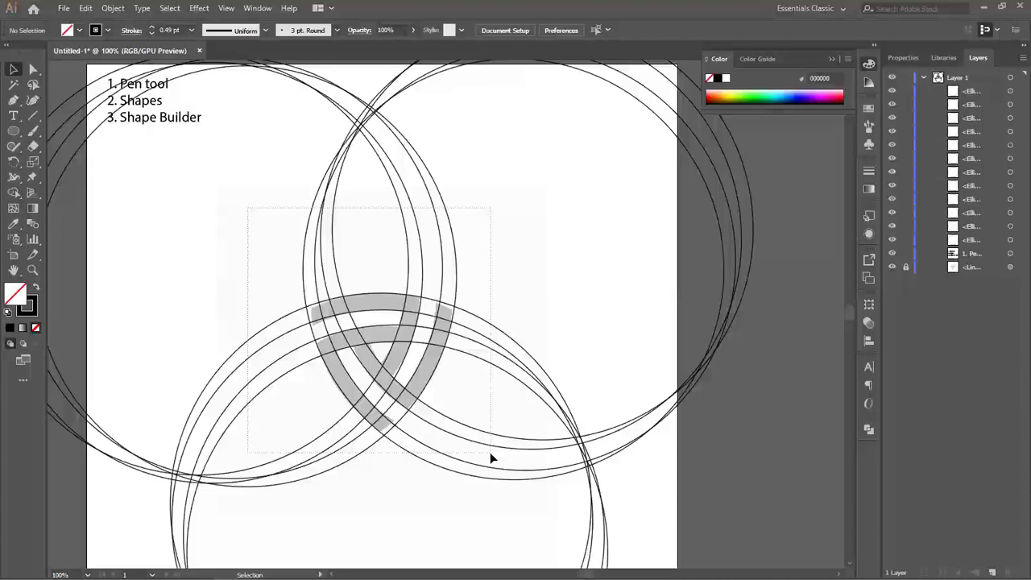
{"action": "left_click_drag", "start_coordinate": [489, 451], "coordinate": [490, 452]}
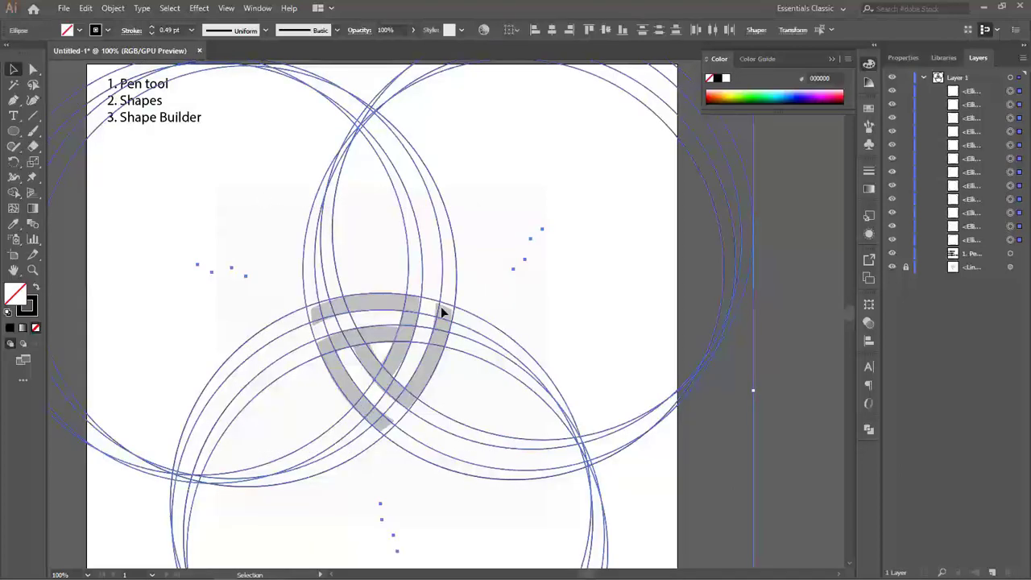
{"action": "left_click", "coordinate": [13, 193]}
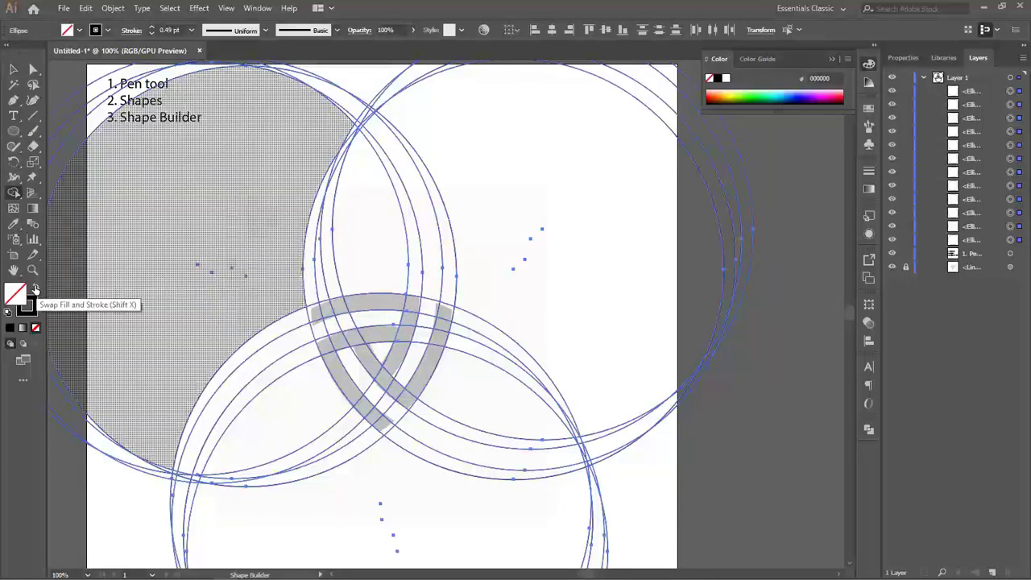
{"action": "left_click", "coordinate": [34, 288]}
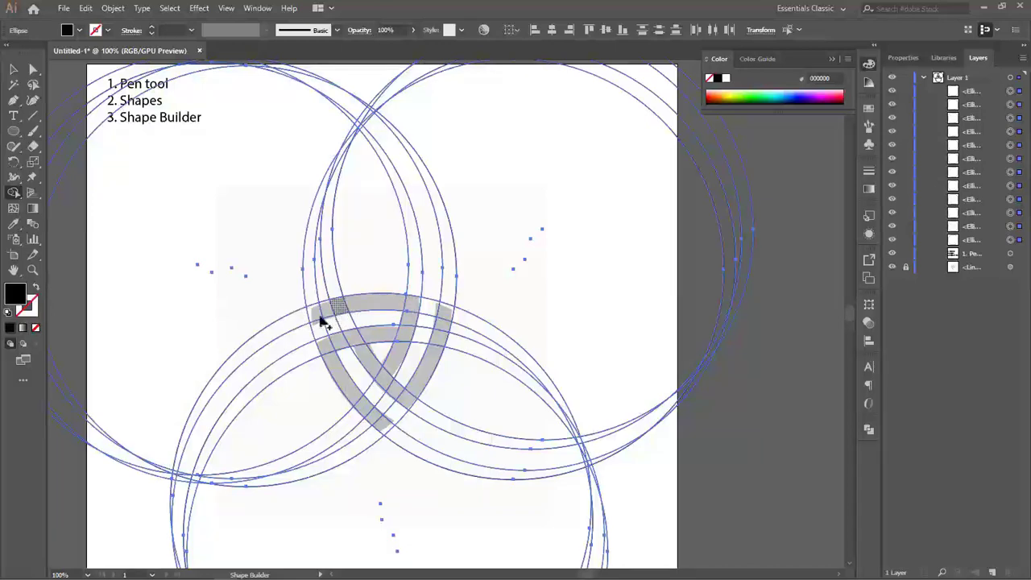
- Fill the enclosed segment at the left end of the top bar with black using the Shape Builder
{"action": "scroll", "coordinate": [351, 334], "scroll_direction": "up", "scroll_amount": 2}
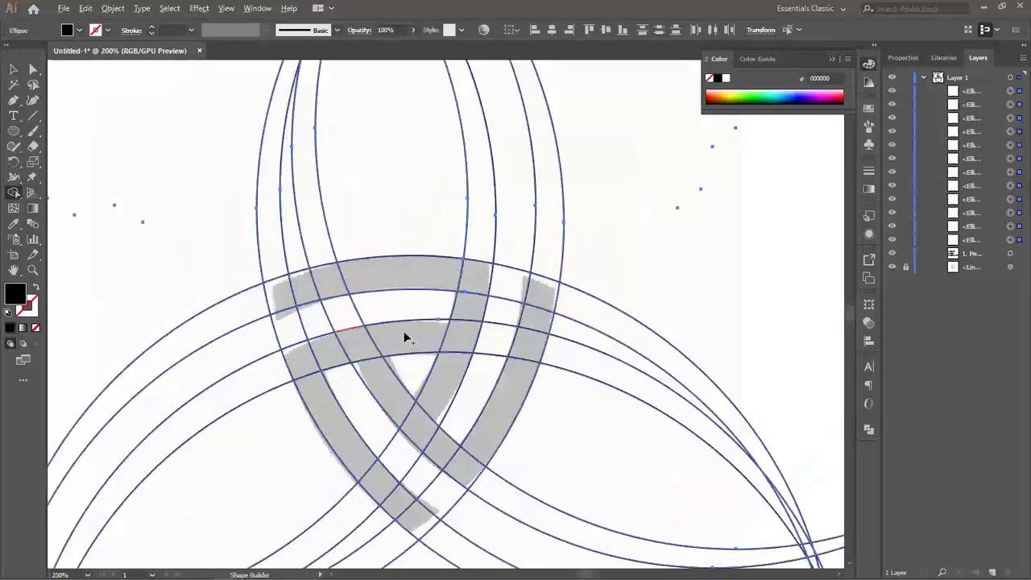
{"action": "left_click_drag", "start_coordinate": [419, 335], "coordinate": [361, 287]}
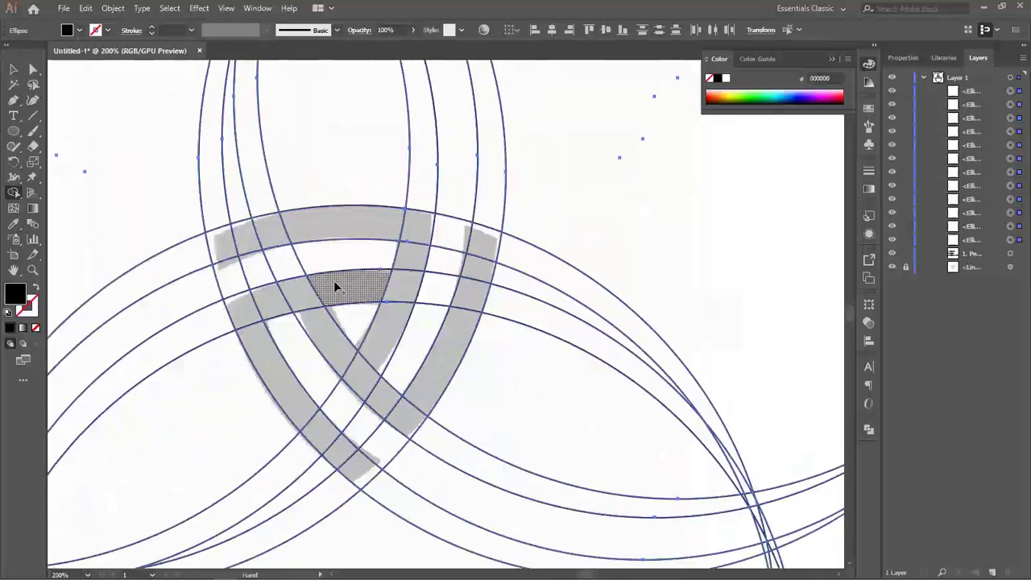
{"action": "left_click", "coordinate": [230, 245]}
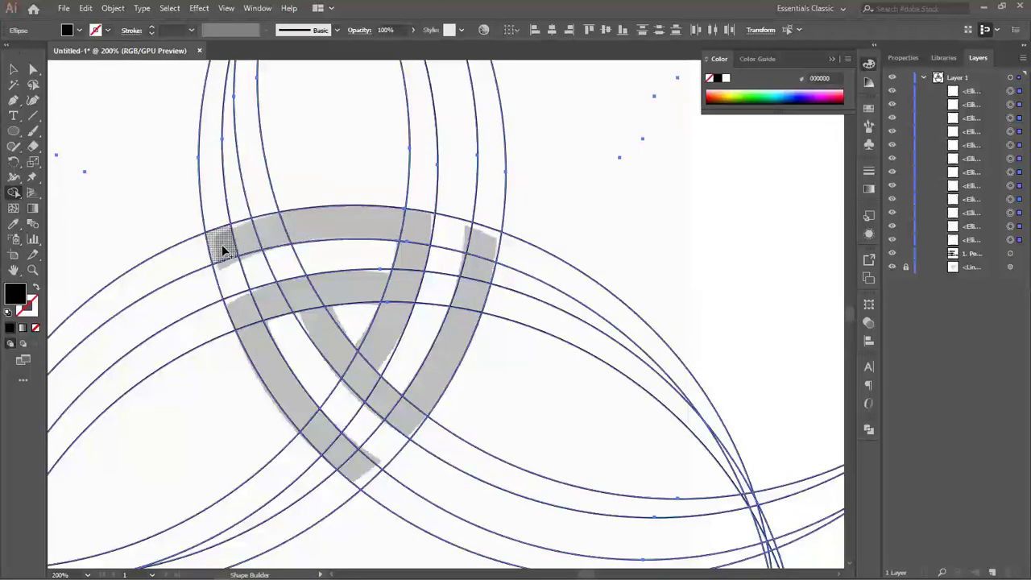
{"action": "left_click", "coordinate": [222, 244]}
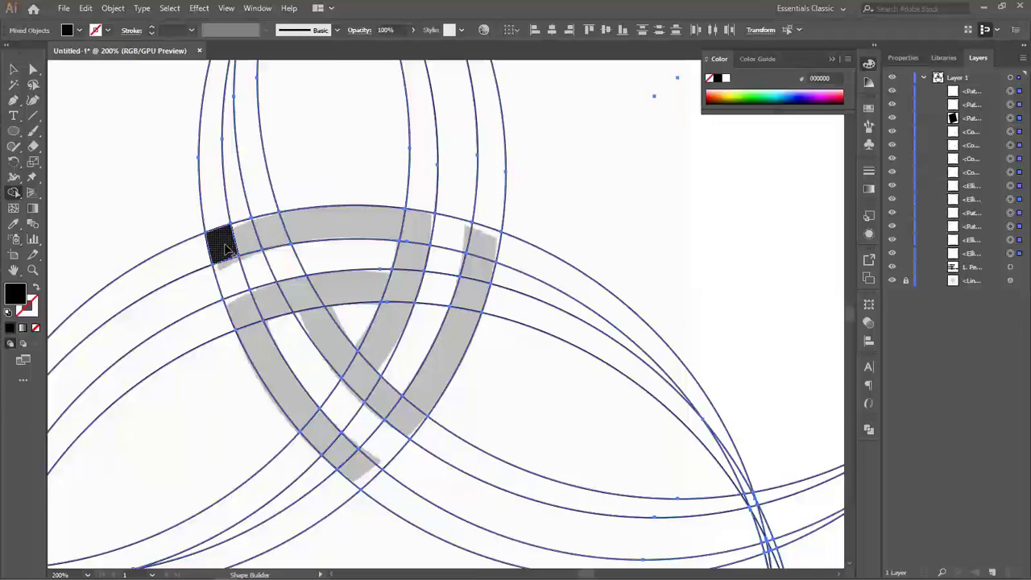
- Merge the segments covering all the logo's curved bars, including the outer right bar, into one black shape
{"action": "mouse_move", "coordinate": [225, 250]}
{"action": "left_mouse_down"}
{"action": "mouse_move", "coordinate": [417, 226]}
{"action": "mouse_move", "coordinate": [406, 286]}
{"action": "mouse_move", "coordinate": [363, 367]}
{"action": "mouse_move", "coordinate": [334, 347]}
{"action": "mouse_move", "coordinate": [307, 294]}
{"action": "mouse_move", "coordinate": [362, 293]}
{"action": "mouse_move", "coordinate": [245, 315]}
{"action": "mouse_move", "coordinate": [307, 417]}
{"action": "left_mouse_up"}
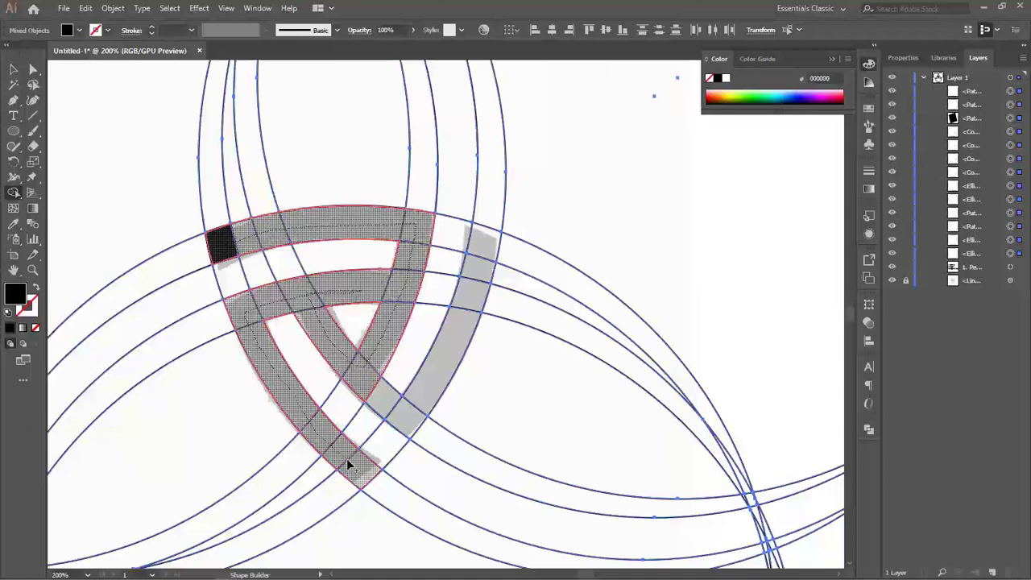
{"action": "mouse_move", "coordinate": [348, 465]}
{"action": "left_mouse_down"}
{"action": "mouse_move", "coordinate": [362, 363]}
{"action": "mouse_move", "coordinate": [369, 375]}
{"action": "left_mouse_up"}
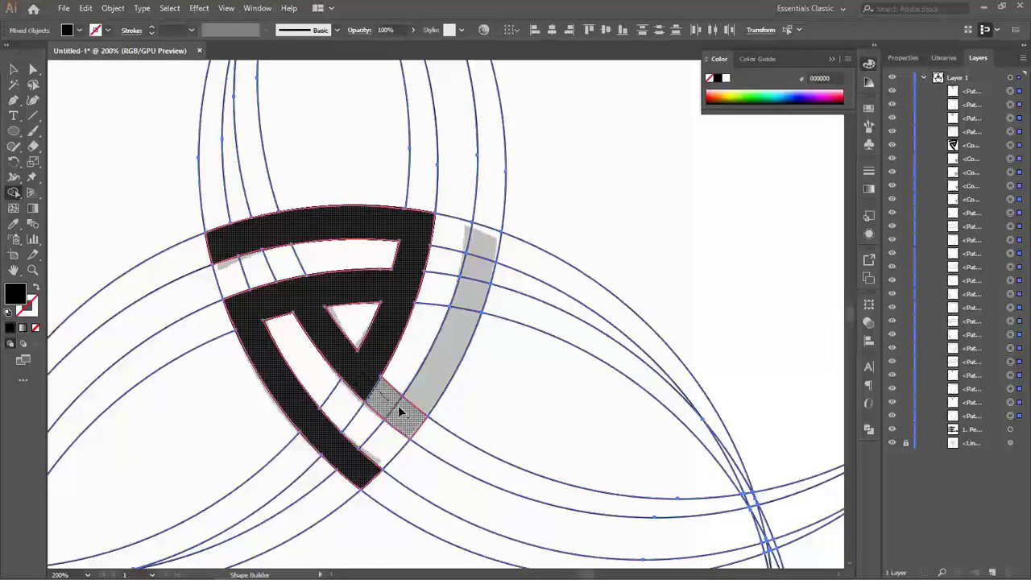
{"action": "mouse_move", "coordinate": [401, 411]}
{"action": "left_mouse_down"}
{"action": "mouse_move", "coordinate": [435, 373]}
{"action": "mouse_move", "coordinate": [481, 253]}
{"action": "left_mouse_up"}
- Erase the circle regions in the gaps between the bars and directly around the logo with the Shape Builder
{"action": "scroll", "coordinate": [348, 363], "scroll_direction": "down", "scroll_amount": 1}
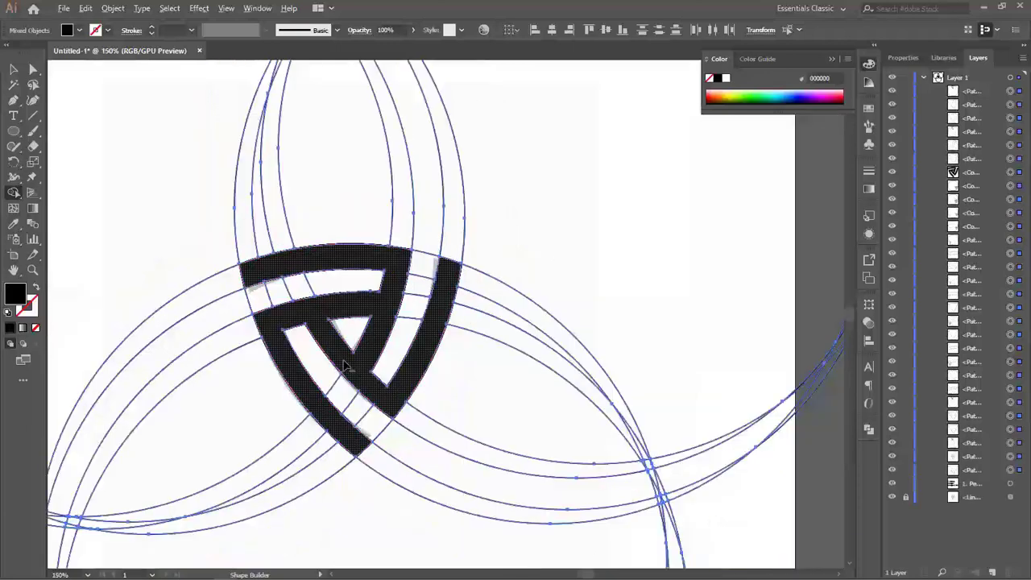
{"action": "left_click_drag", "start_coordinate": [372, 352], "coordinate": [383, 336]}
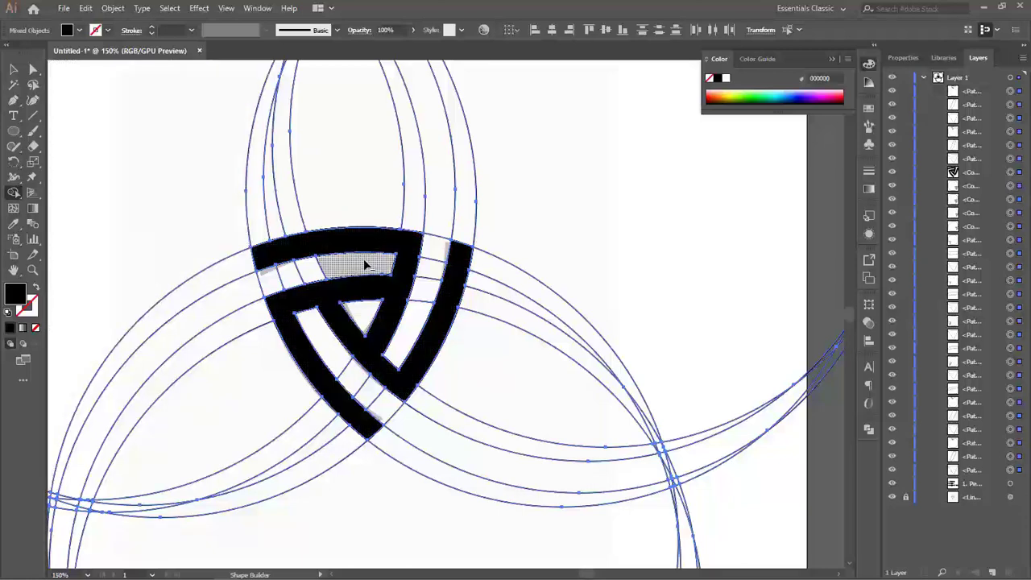
{"action": "mouse_move", "coordinate": [366, 267]}
{"action": "left_mouse_down"}
{"action": "mouse_move", "coordinate": [256, 290]}
{"action": "mouse_move", "coordinate": [237, 315]}
{"action": "mouse_move", "coordinate": [261, 340]}
{"action": "mouse_move", "coordinate": [263, 389]}
{"action": "mouse_move", "coordinate": [284, 427]}
{"action": "mouse_move", "coordinate": [330, 469]}
{"action": "mouse_move", "coordinate": [392, 471]}
{"action": "mouse_move", "coordinate": [460, 409]}
{"action": "mouse_move", "coordinate": [488, 365]}
{"action": "mouse_move", "coordinate": [505, 296]}
{"action": "mouse_move", "coordinate": [498, 222]}
{"action": "mouse_move", "coordinate": [450, 199]}
{"action": "mouse_move", "coordinate": [355, 192]}
{"action": "mouse_move", "coordinate": [236, 211]}
{"action": "mouse_move", "coordinate": [210, 229]}
{"action": "mouse_move", "coordinate": [203, 316]}
{"action": "left_mouse_up"}
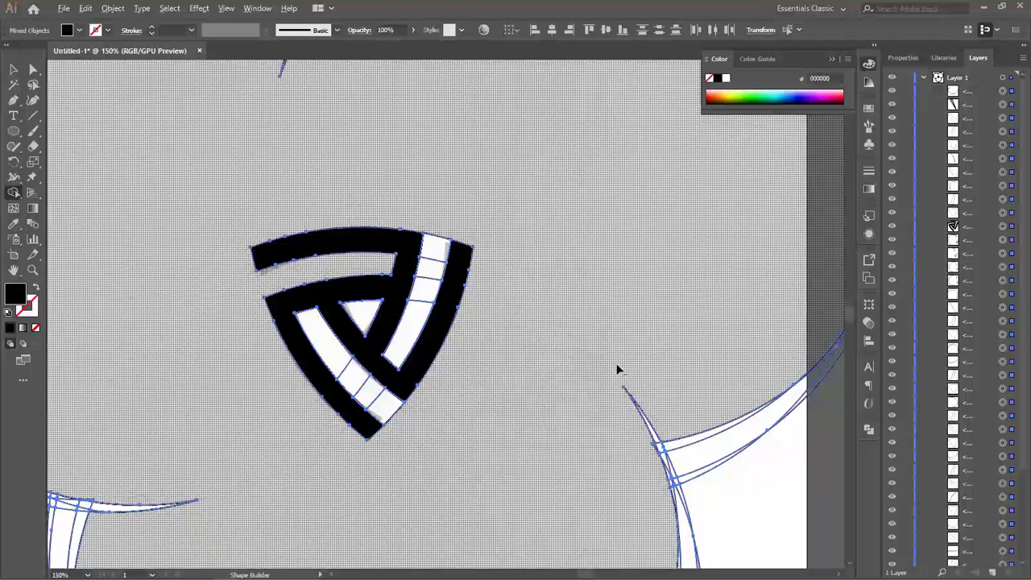
{"action": "mouse_move", "coordinate": [617, 352]}
{"action": "left_mouse_down"}
{"action": "mouse_move", "coordinate": [615, 378]}
{"action": "mouse_move", "coordinate": [676, 472]}
{"action": "mouse_move", "coordinate": [655, 437]}
{"action": "mouse_move", "coordinate": [625, 421]}
{"action": "mouse_move", "coordinate": [540, 414]}
{"action": "left_mouse_up"}
{"action": "left_click_drag", "start_coordinate": [413, 341], "coordinate": [439, 241]}
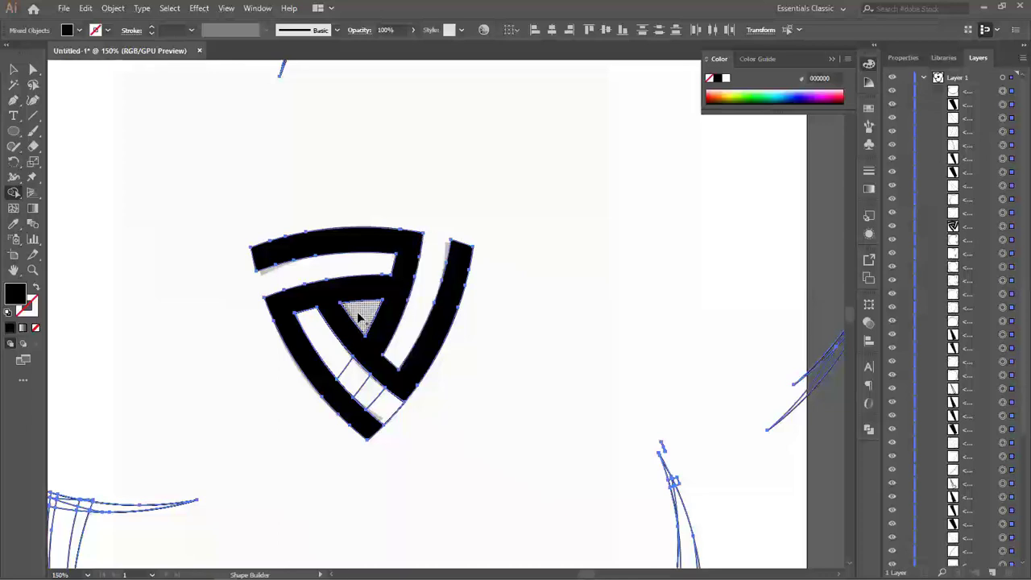
{"action": "mouse_move", "coordinate": [324, 349]}
{"action": "left_mouse_down"}
{"action": "mouse_move", "coordinate": [348, 383]}
{"action": "mouse_move", "coordinate": [420, 418]}
{"action": "left_mouse_up"}
- Erase more of the leftover circle regions along the outer edges of the artboard with the Shape Builder
{"action": "scroll", "coordinate": [425, 402], "scroll_direction": "down", "scroll_amount": 1}
{"action": "scroll", "coordinate": [422, 402], "scroll_direction": "down", "scroll_amount": 1}
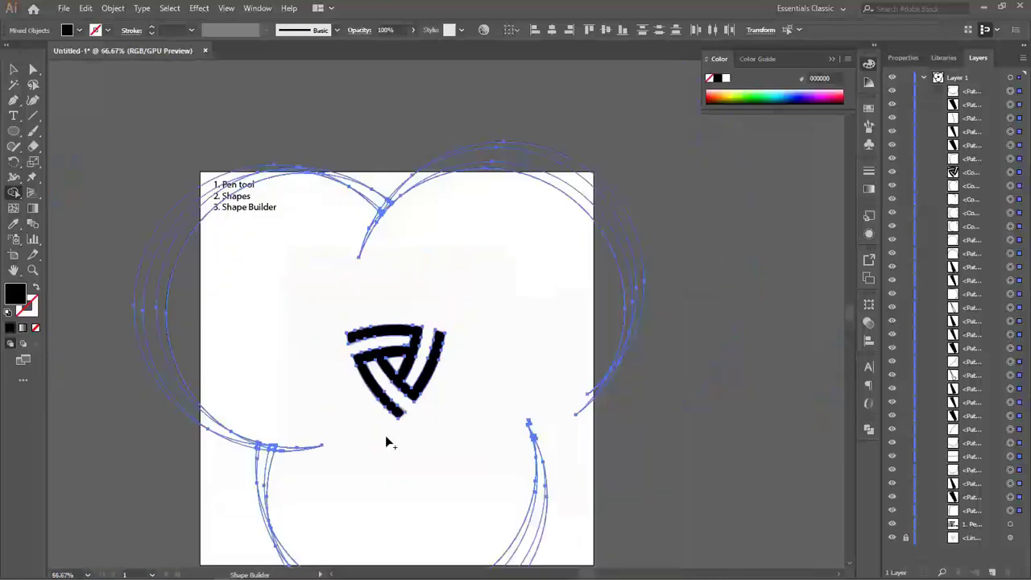
{"action": "left_click_drag", "start_coordinate": [493, 429], "coordinate": [510, 344]}
{"action": "mouse_move", "coordinate": [125, 202]}
{"action": "left_mouse_down"}
{"action": "mouse_move", "coordinate": [168, 215]}
{"action": "mouse_move", "coordinate": [301, 364]}
{"action": "mouse_move", "coordinate": [285, 467]}
{"action": "mouse_move", "coordinate": [394, 518]}
{"action": "mouse_move", "coordinate": [481, 529]}
{"action": "mouse_move", "coordinate": [597, 351]}
{"action": "mouse_move", "coordinate": [592, 302]}
{"action": "mouse_move", "coordinate": [572, 285]}
{"action": "mouse_move", "coordinate": [471, 85]}
{"action": "mouse_move", "coordinate": [459, 78]}
{"action": "mouse_move", "coordinate": [362, 106]}
{"action": "left_mouse_up"}
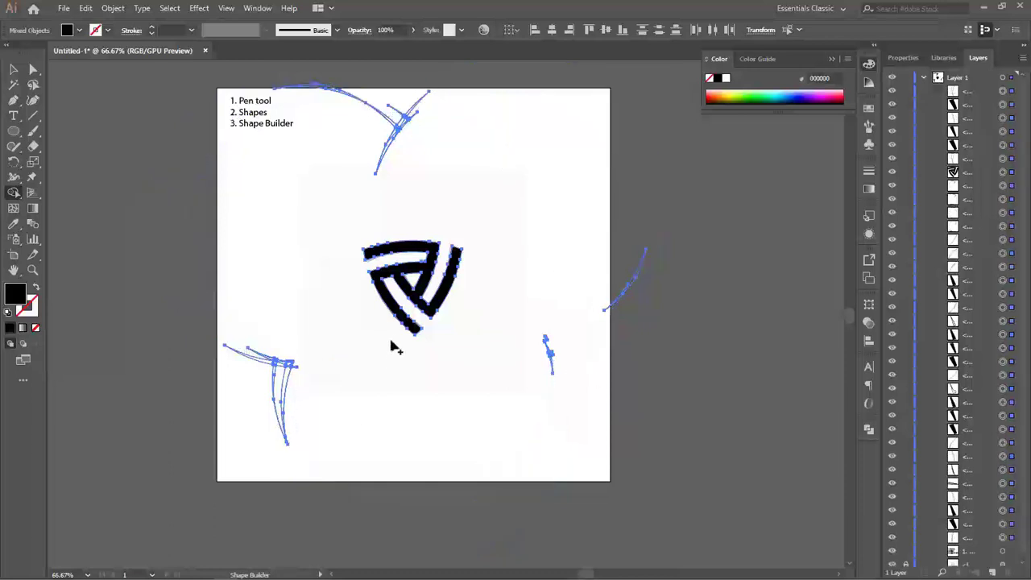
- Deselect everything and move the finished black logo to the upper right of the faded reference
{"action": "left_click", "coordinate": [13, 71]}
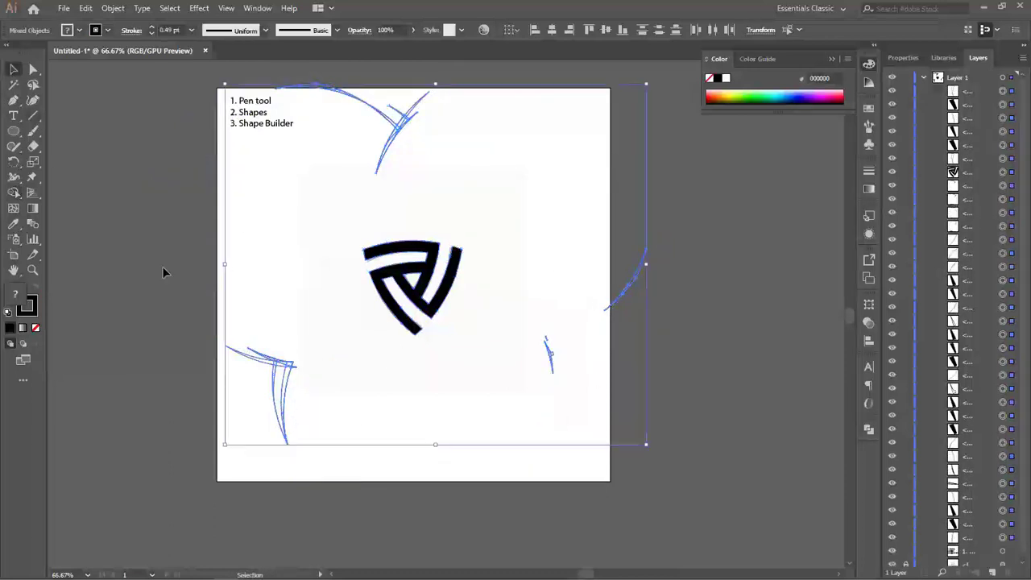
{"action": "left_click", "coordinate": [249, 330]}
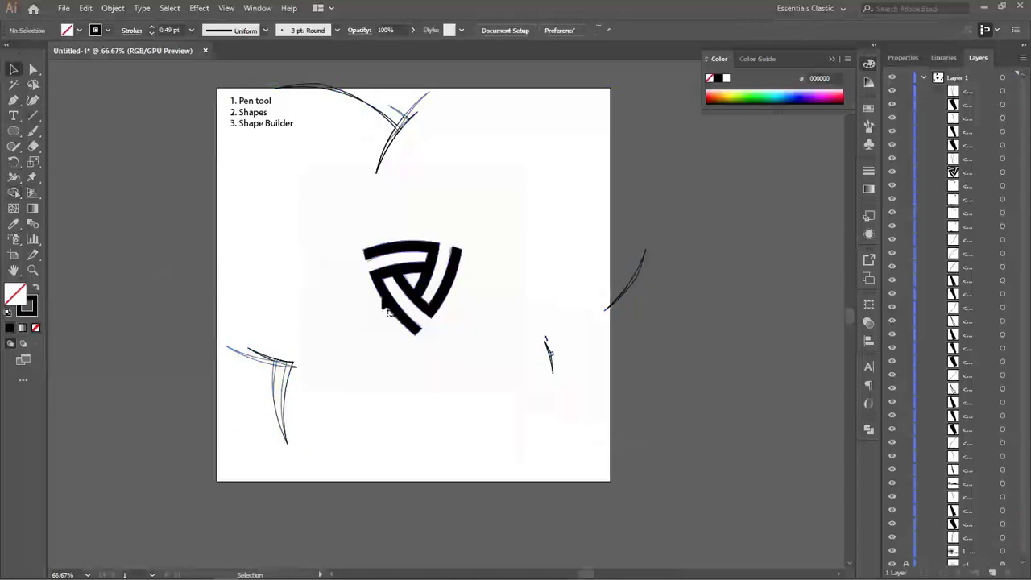
{"action": "left_click", "coordinate": [384, 304]}
{"action": "scroll", "coordinate": [386, 296], "scroll_direction": "up", "scroll_amount": 1}
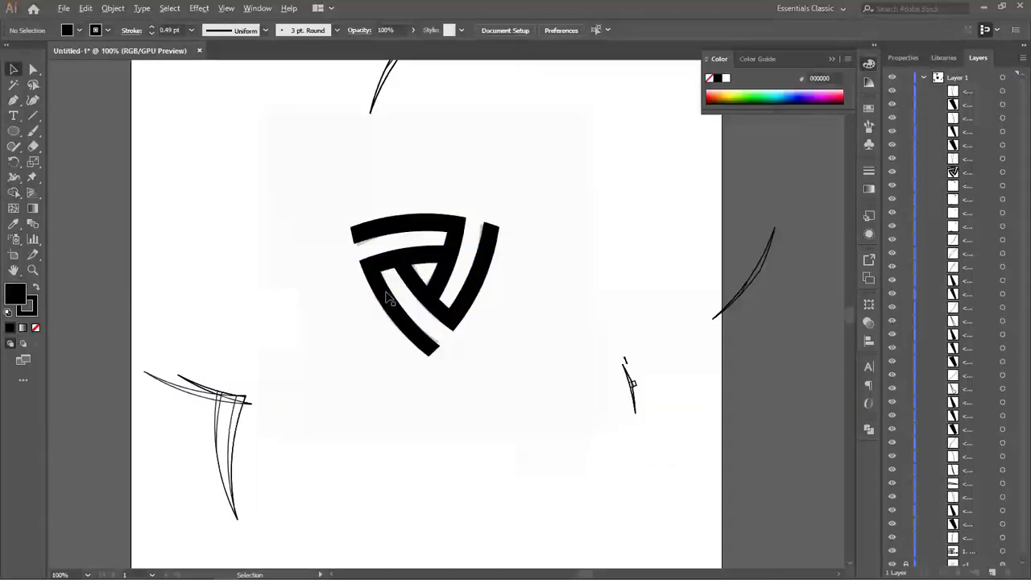
{"action": "left_click_drag", "start_coordinate": [411, 266], "coordinate": [530, 221]}
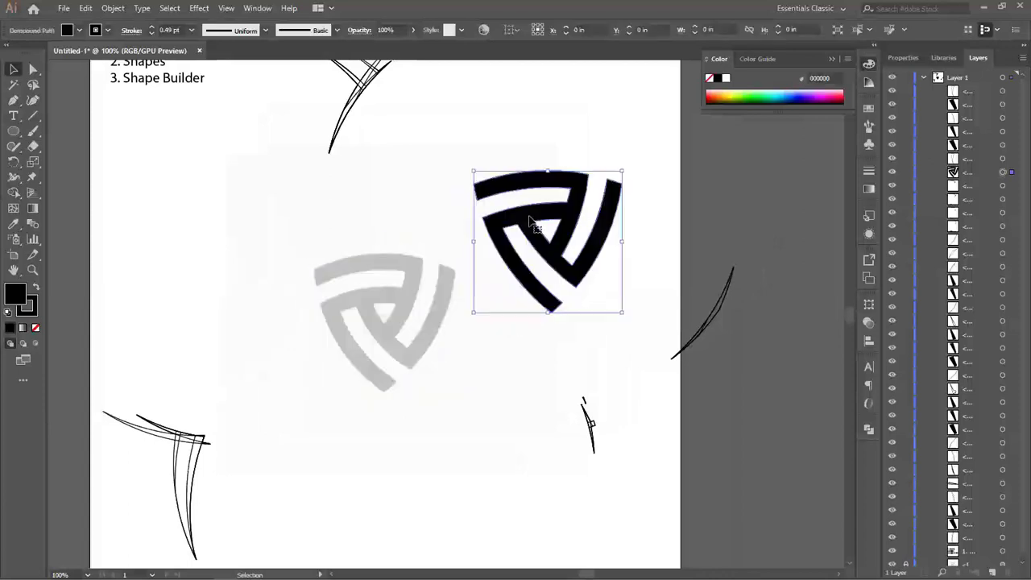
- Delete the leftover arc fragments along the artboard's top and left side, keeping the text list
{"action": "scroll", "coordinate": [396, 253], "scroll_direction": "down", "scroll_amount": 2}
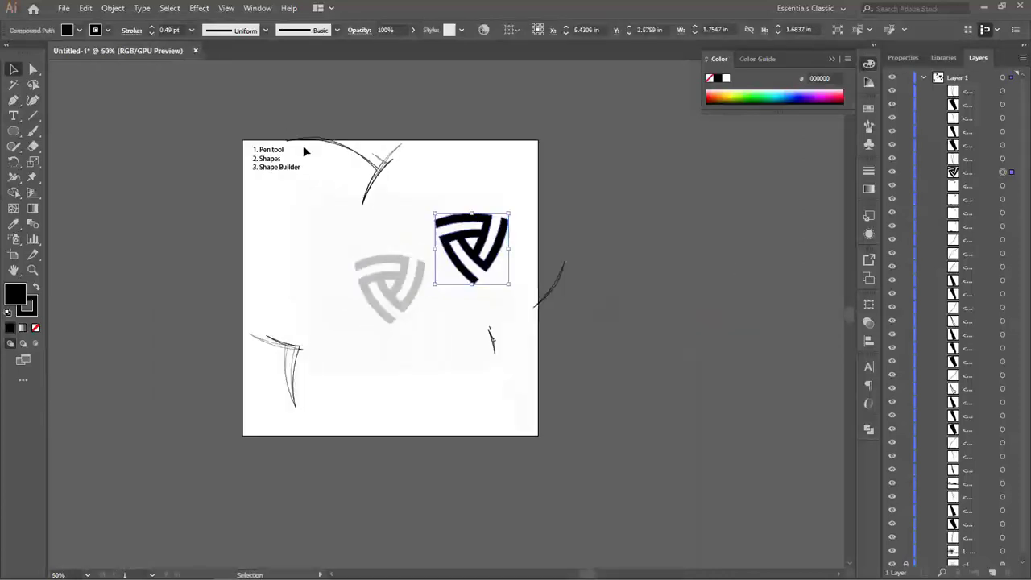
{"action": "left_click", "coordinate": [389, 207]}
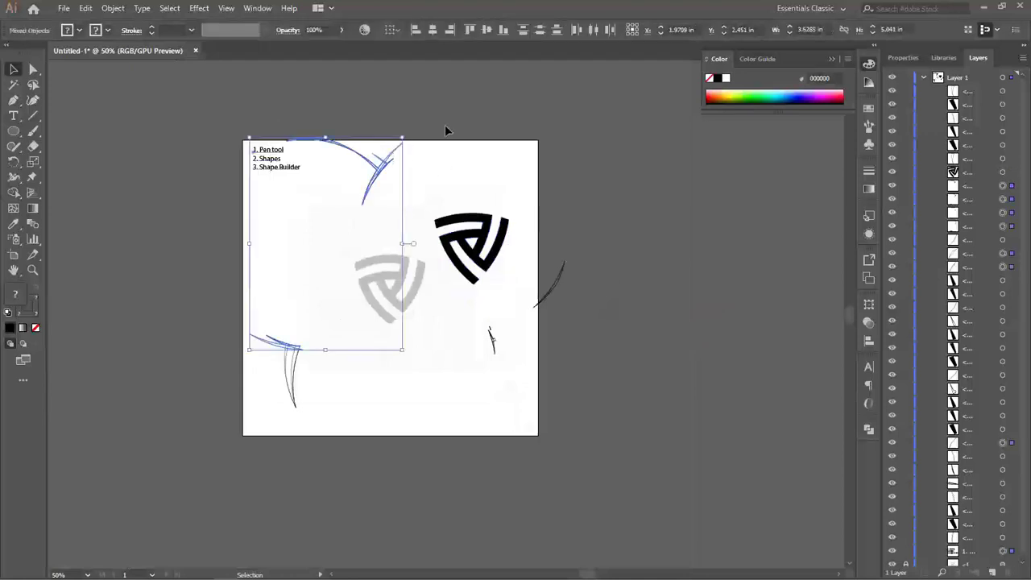
{"action": "left_click_drag", "start_coordinate": [392, 187], "coordinate": [323, 199]}
{"action": "key", "text": "Delete"}
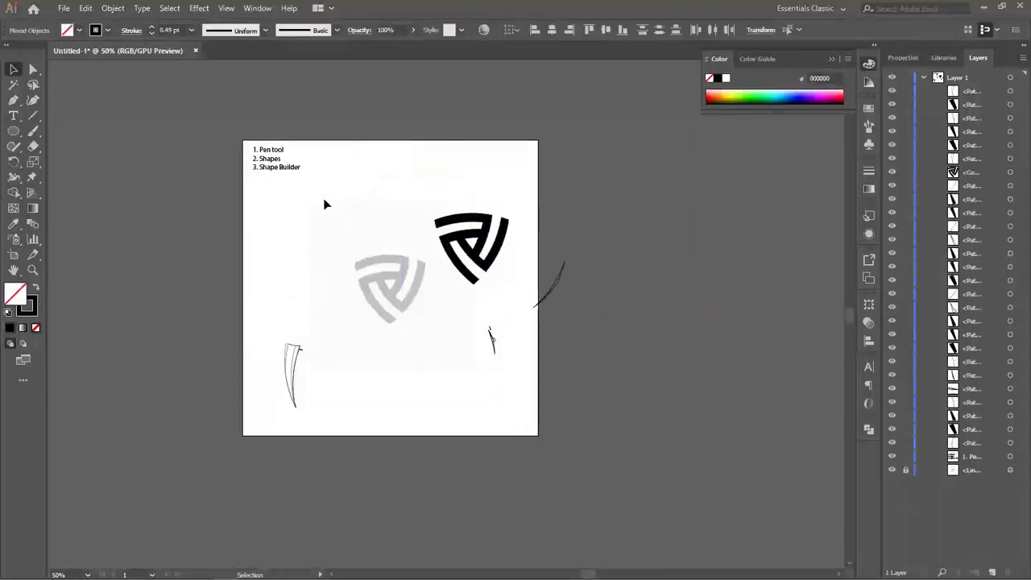
- Delete the leftover fragments at the artboard's lower left, across its right edge and below the black logo
{"action": "mouse_move", "coordinate": [243, 316]}
{"action": "left_mouse_down"}
{"action": "mouse_move", "coordinate": [290, 356]}
{"action": "mouse_move", "coordinate": [336, 428]}
{"action": "left_mouse_up"}
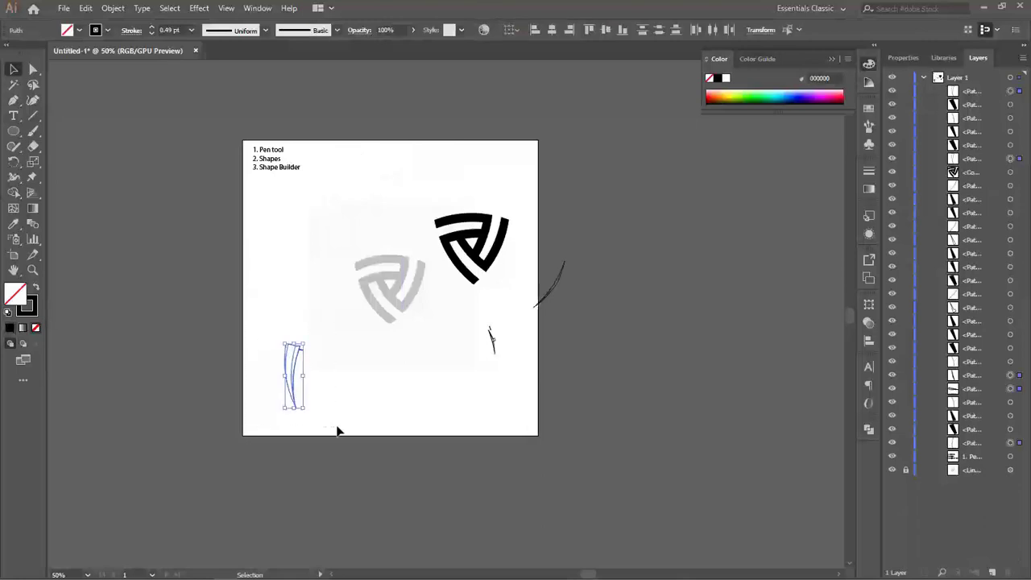
{"action": "key", "text": "Delete"}
{"action": "left_click_drag", "start_coordinate": [528, 340], "coordinate": [524, 338]}
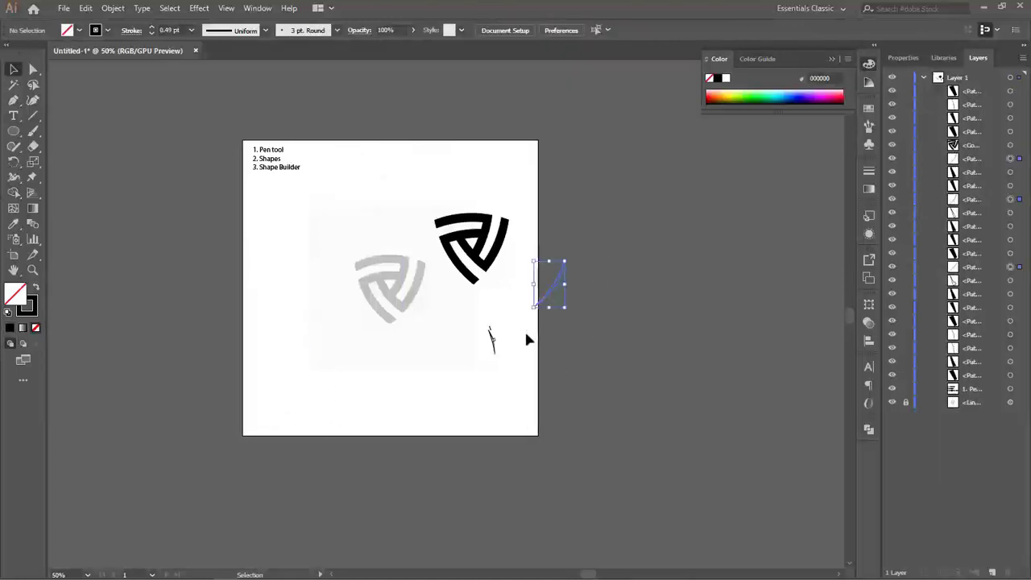
{"action": "key", "text": "Delete"}
{"action": "left_click_drag", "start_coordinate": [471, 311], "coordinate": [511, 377]}
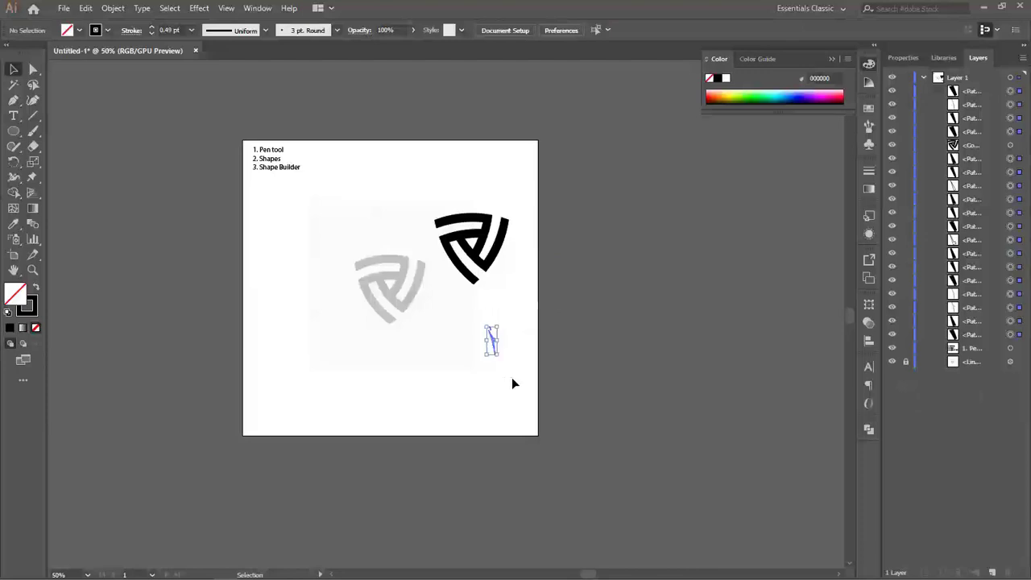
{"action": "key", "text": "Delete"}
- Move the black logo to the left side of the faded reference and deselect it for a side-by-side comparison
{"action": "scroll", "coordinate": [499, 323], "scroll_direction": "up", "scroll_amount": 1}
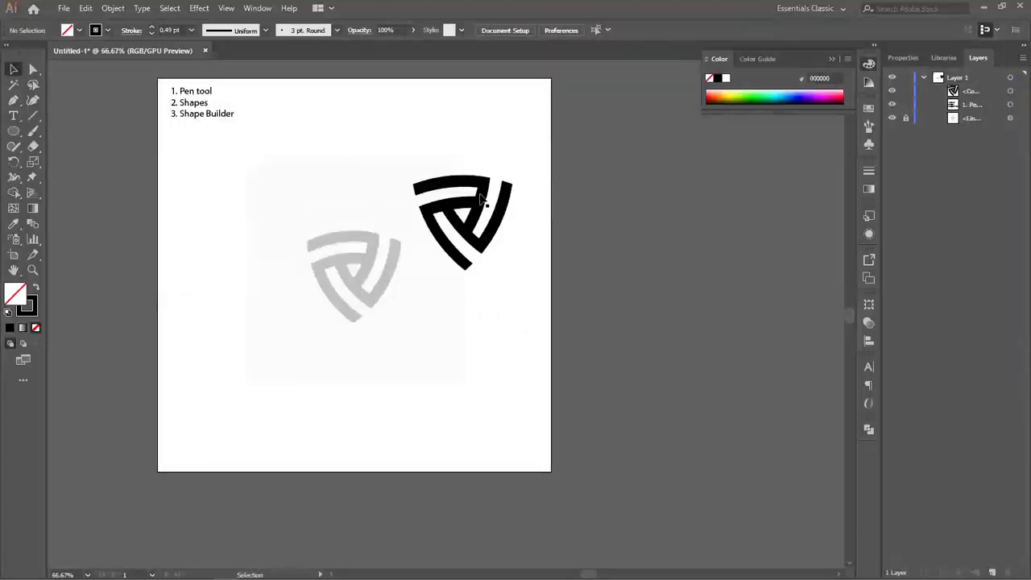
{"action": "left_click_drag", "start_coordinate": [484, 202], "coordinate": [250, 261]}
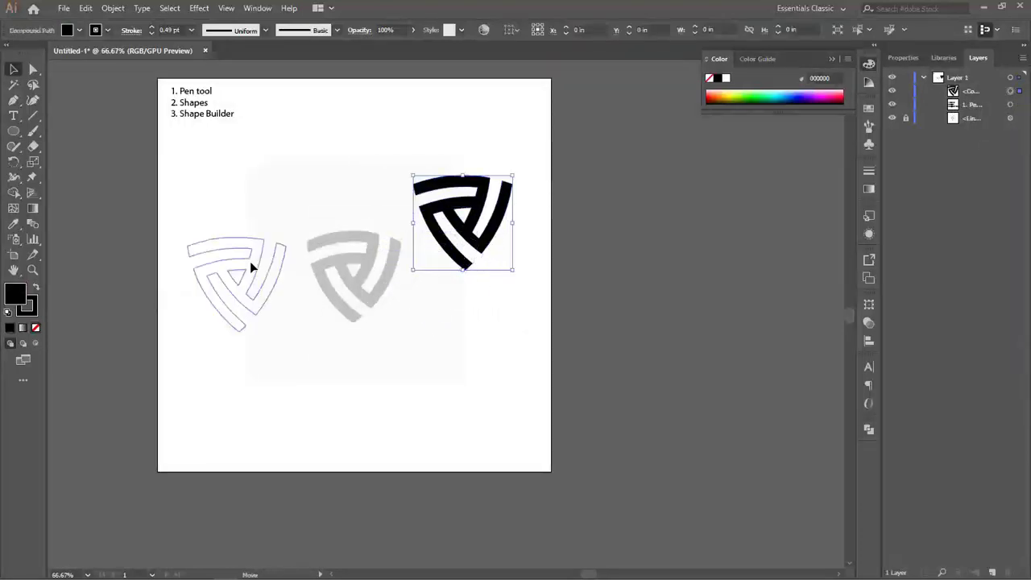
{"action": "left_click_drag", "start_coordinate": [324, 250], "coordinate": [461, 251]}
{"action": "scroll", "coordinate": [447, 266], "scroll_direction": "up", "scroll_amount": 2}
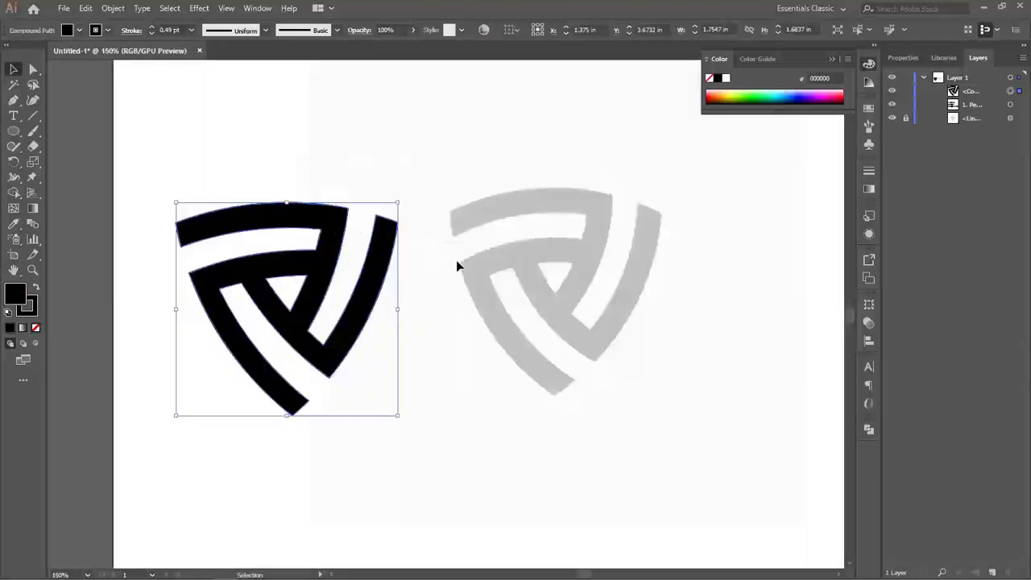
{"action": "scroll", "coordinate": [459, 260], "scroll_direction": "down", "scroll_amount": 1}
{"action": "scroll", "coordinate": [483, 276], "scroll_direction": "up", "scroll_amount": 1}
{"action": "left_click_drag", "start_coordinate": [491, 282], "coordinate": [425, 286]}
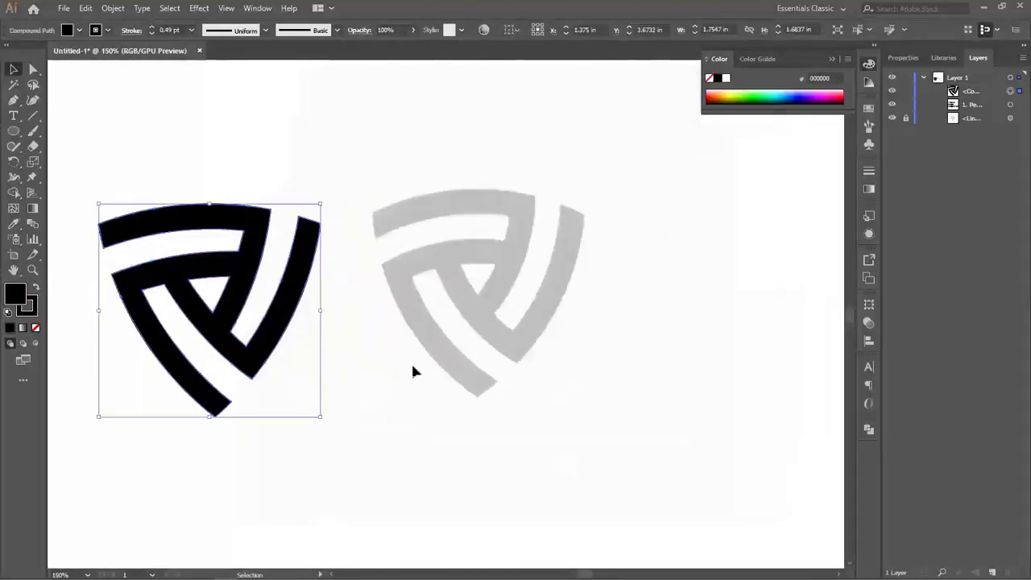
{"action": "left_click", "coordinate": [411, 361]}
{"action": "left_click_drag", "start_coordinate": [409, 331], "coordinate": [427, 329]}
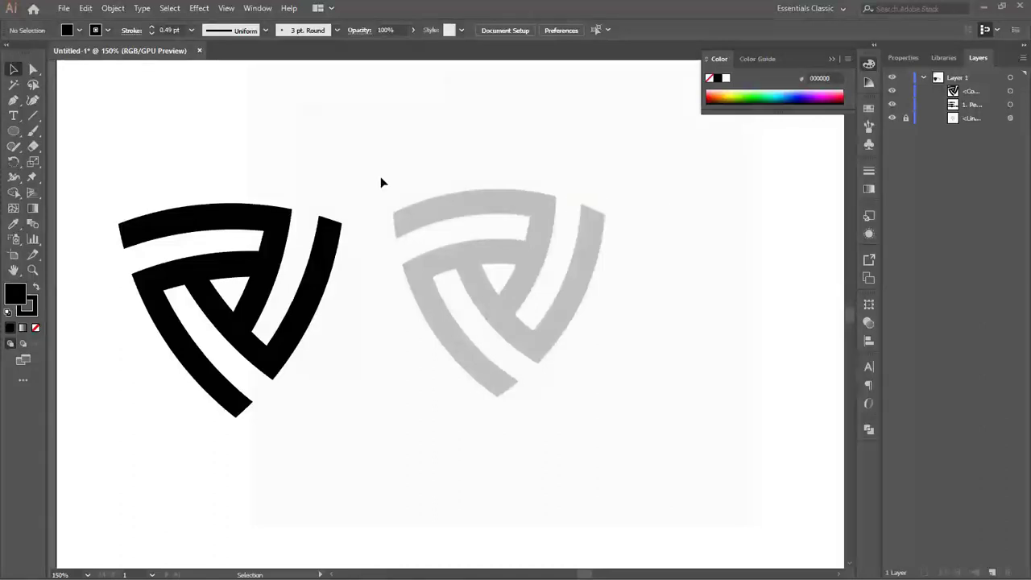
- Move the black logo off the artboard to its upper left and delete the unlocked faded reference image
{"action": "scroll", "coordinate": [381, 178], "scroll_direction": "down", "scroll_amount": 1}
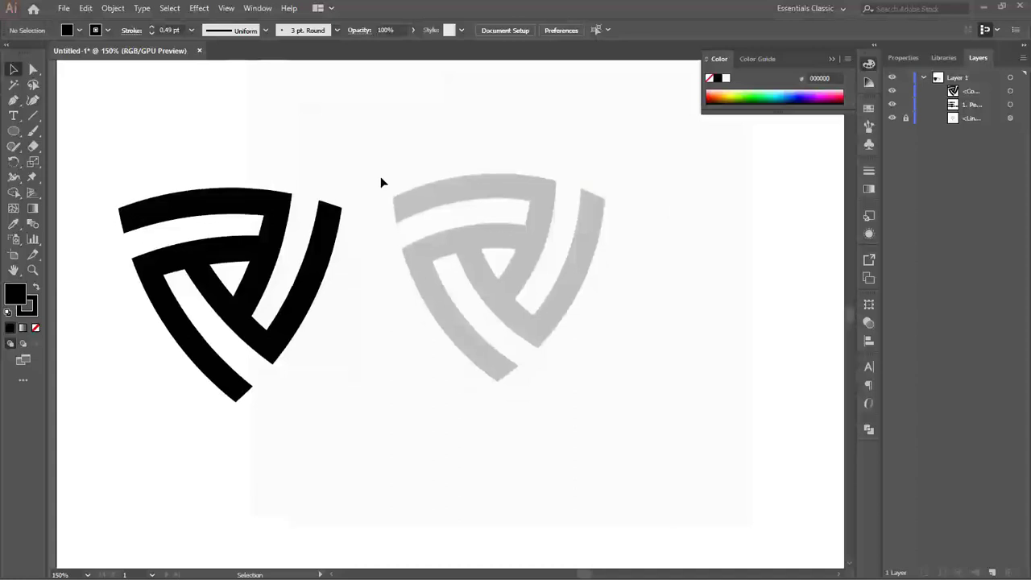
{"action": "scroll", "coordinate": [379, 178], "scroll_direction": "down", "scroll_amount": 3}
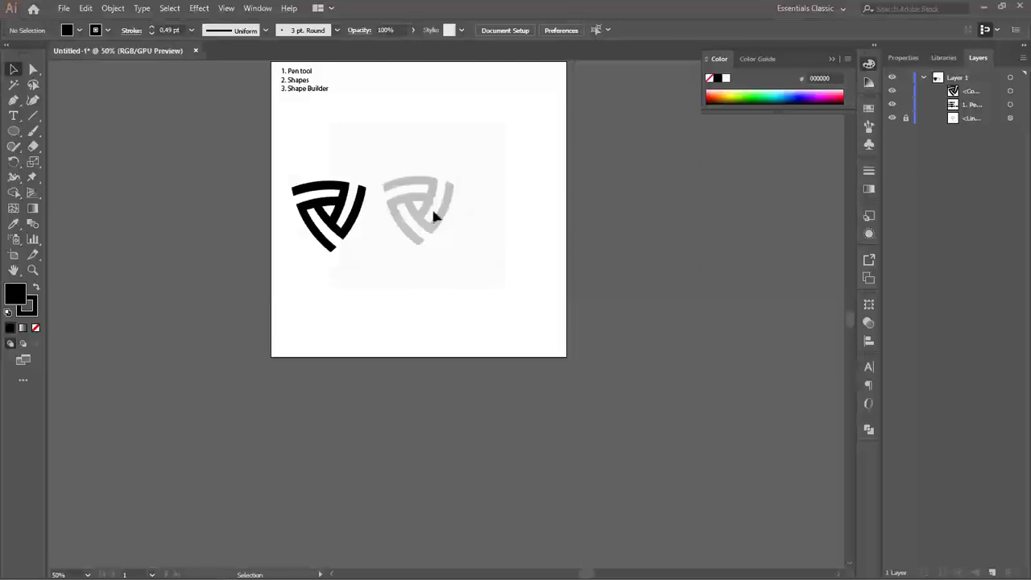
{"action": "scroll", "coordinate": [433, 212], "scroll_direction": "up", "scroll_amount": 1}
{"action": "left_click_drag", "start_coordinate": [429, 190], "coordinate": [486, 276]}
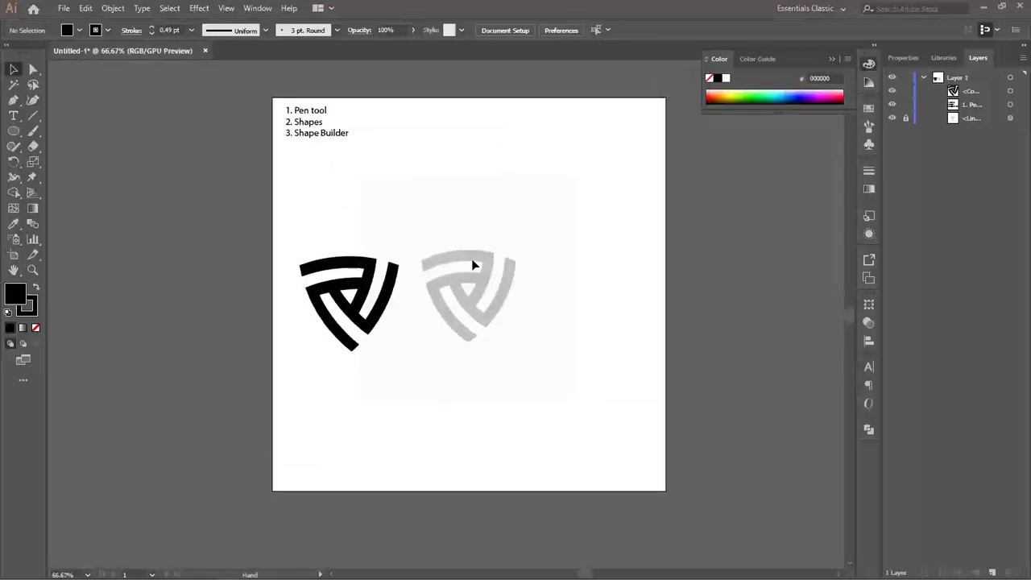
{"action": "left_click", "coordinate": [971, 93]}
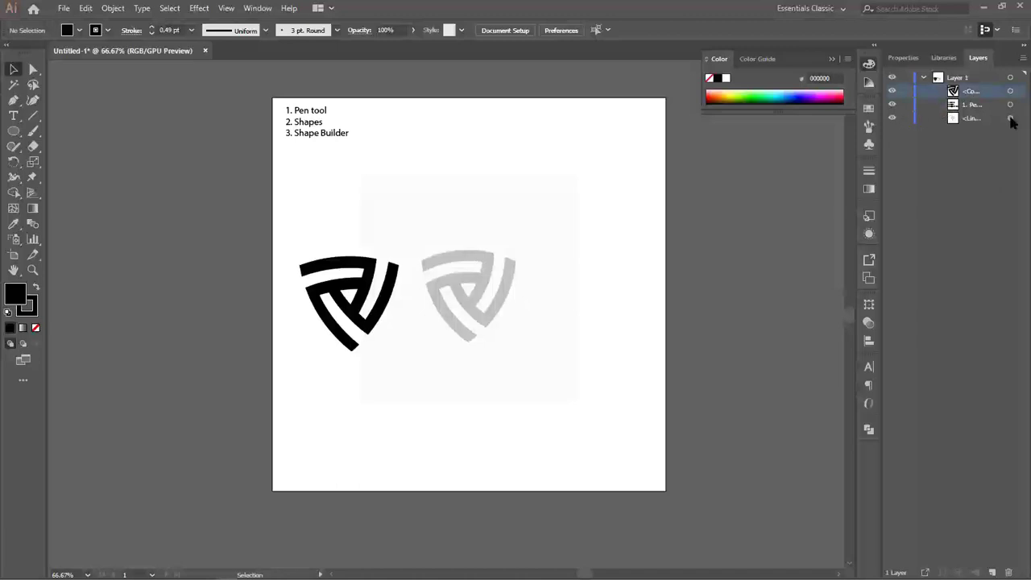
{"action": "left_click_drag", "start_coordinate": [379, 273], "coordinate": [437, 262]}
{"action": "left_click", "coordinate": [437, 262]}
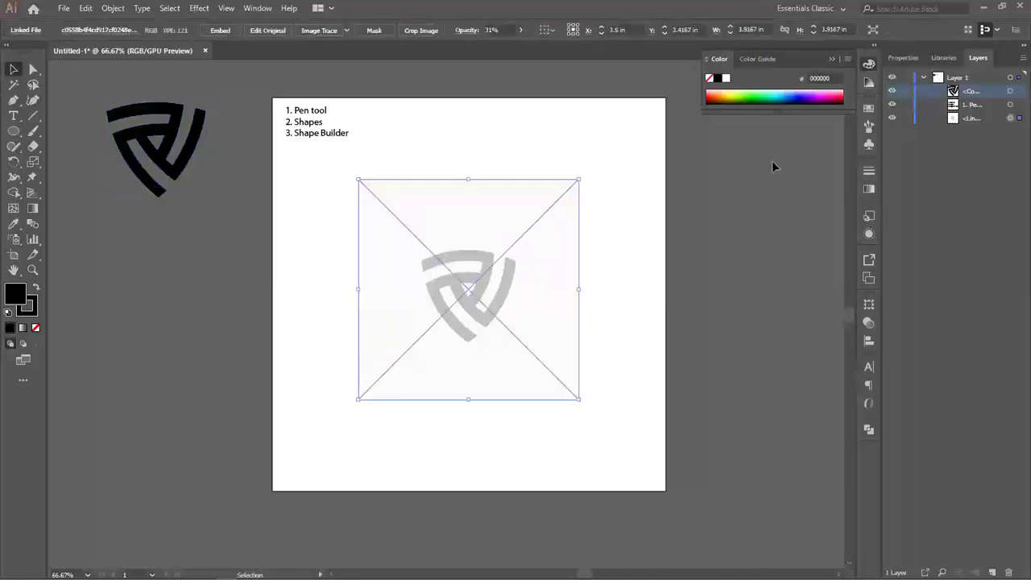
{"action": "key", "text": "Delete"}
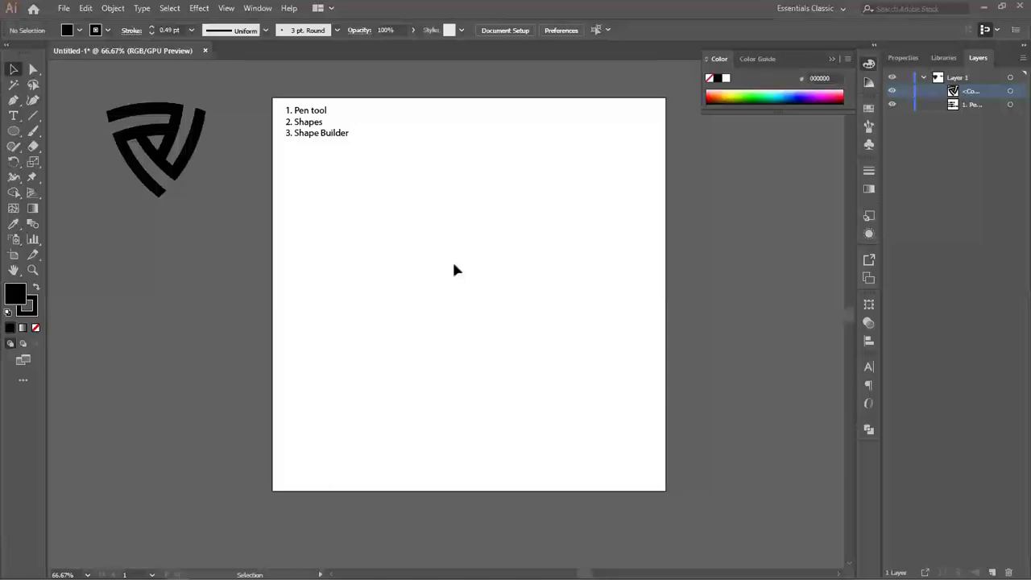
- Place the star logo image on the artboard and reposition it near the centre
{"action": "mouse_move", "coordinate": [453, 264]}
{"action": "left_mouse_down"}
{"action": "mouse_move", "coordinate": [201, 312]}
{"action": "mouse_move", "coordinate": [389, 281]}
{"action": "mouse_move", "coordinate": [452, 281]}
{"action": "left_mouse_up"}
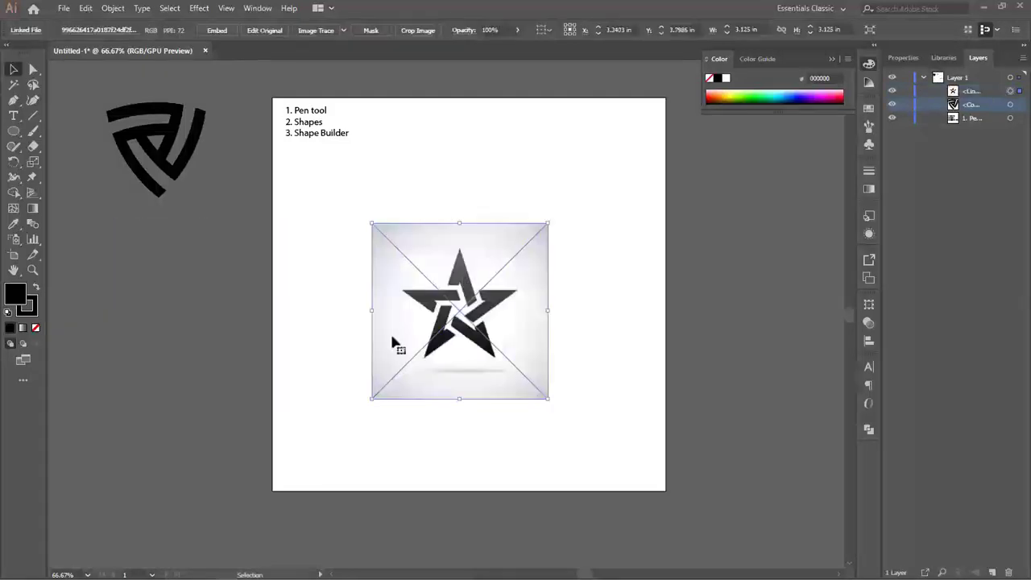
{"action": "left_click", "coordinate": [559, 282]}
{"action": "scroll", "coordinate": [559, 282], "scroll_direction": "up", "scroll_amount": 1}
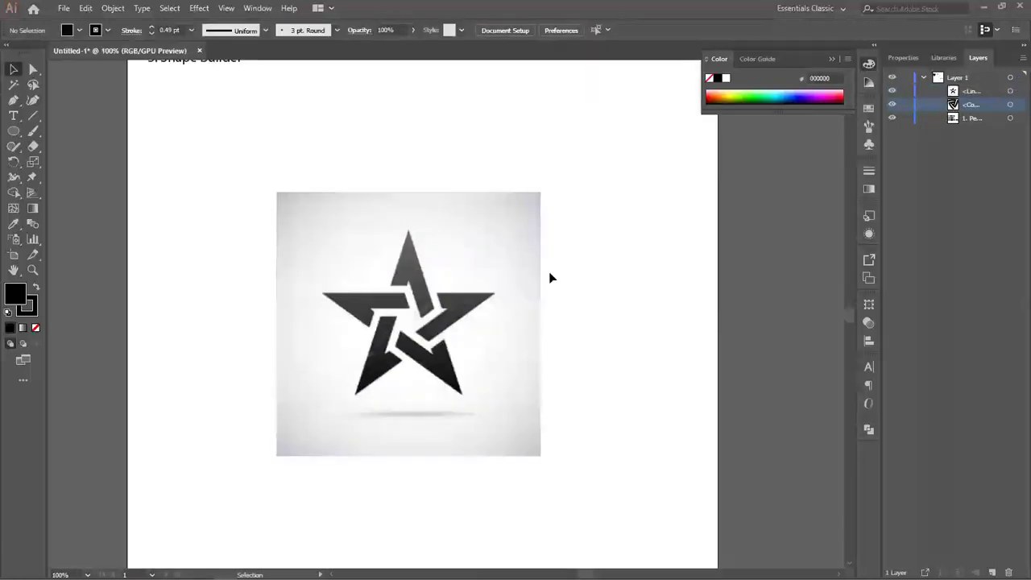
{"action": "scroll", "coordinate": [549, 272], "scroll_direction": "down", "scroll_amount": 1}
{"action": "left_click", "coordinate": [505, 284]}
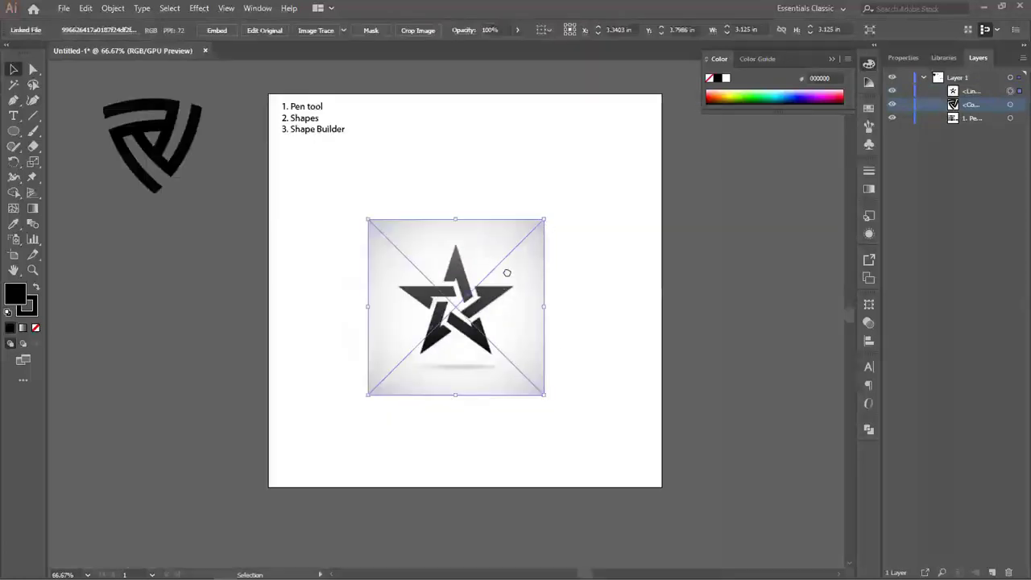
{"action": "scroll", "coordinate": [508, 274], "scroll_direction": "left", "scroll_amount": 1}
{"action": "left_click_drag", "start_coordinate": [511, 281], "coordinate": [517, 279]}
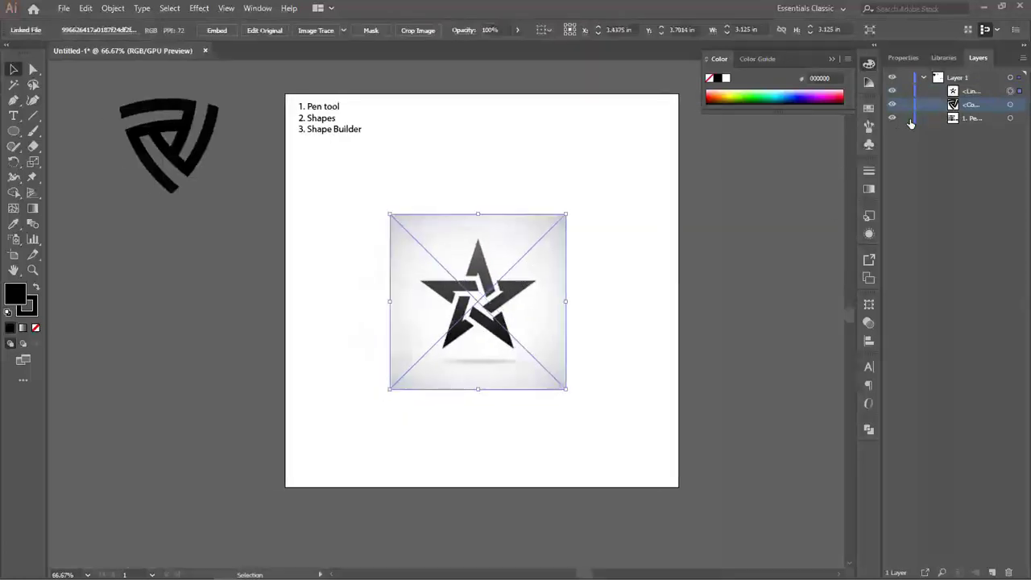
- Reduce the star reference image's opacity to 29%
{"action": "left_click", "coordinate": [868, 323]}
{"action": "left_click", "coordinate": [837, 318]}
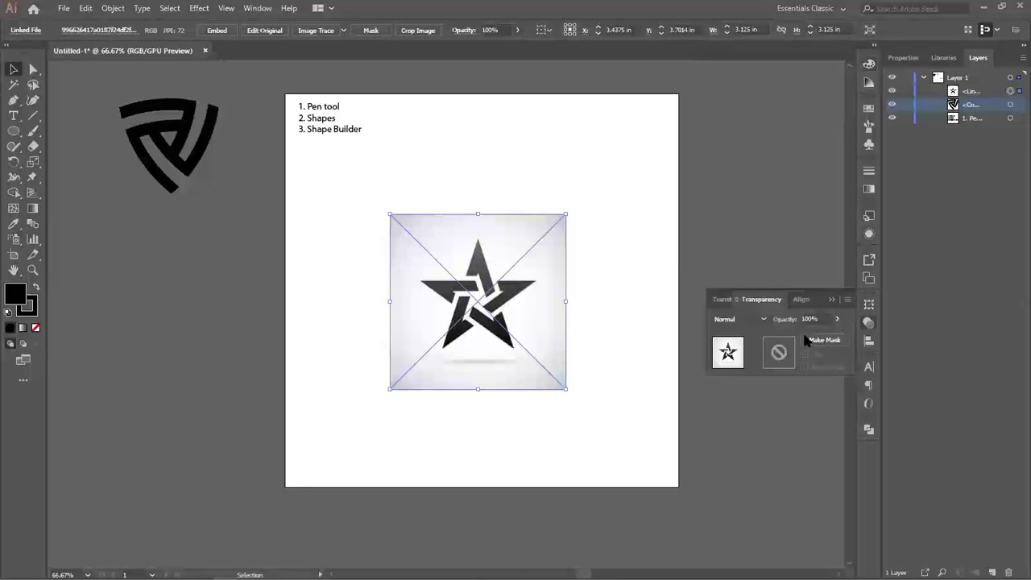
{"action": "left_click_drag", "start_coordinate": [806, 341], "coordinate": [802, 341]}
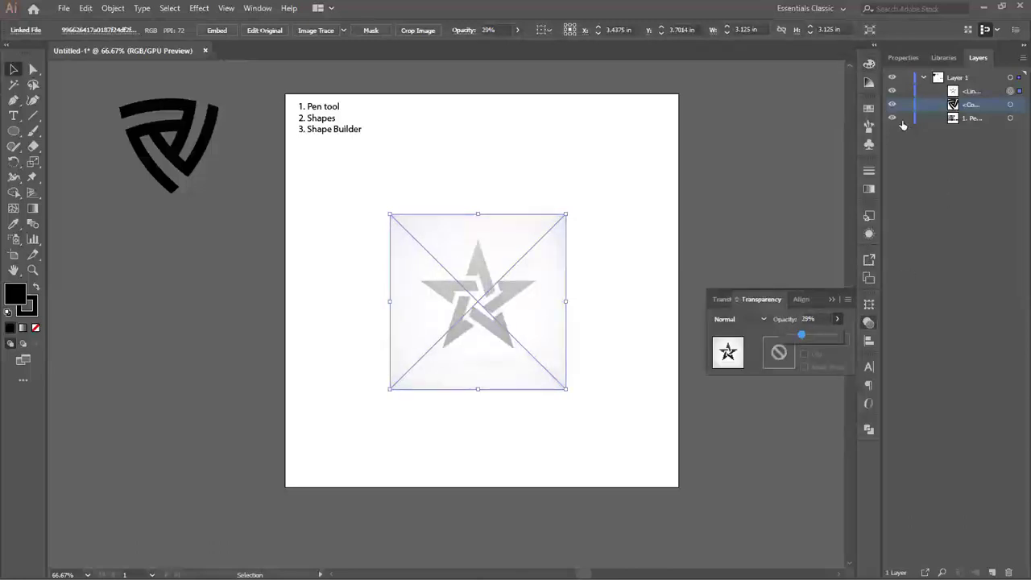
- Lock the star reference image, leaving the black logo and the text list unlocked
{"action": "left_click", "coordinate": [924, 171]}
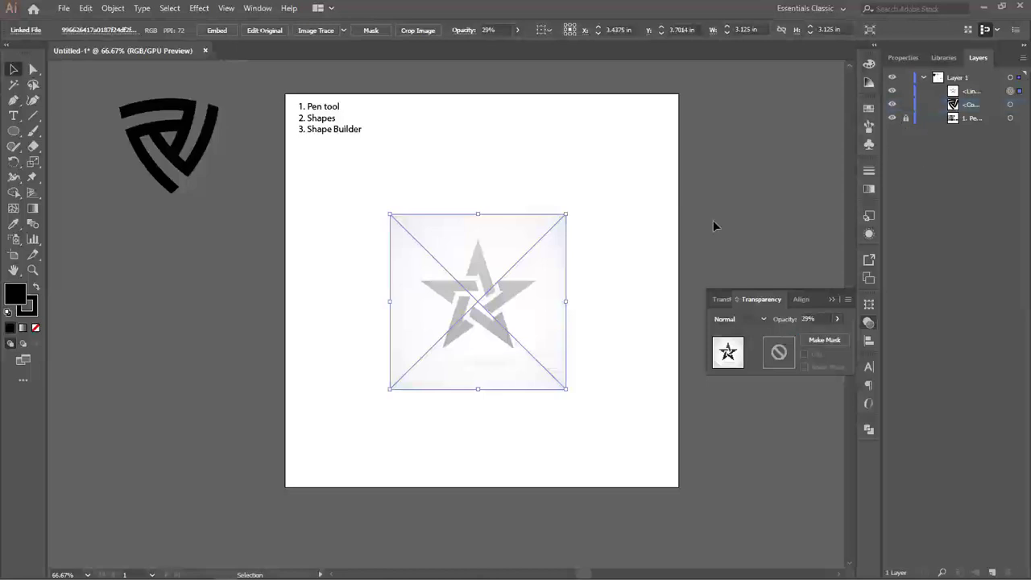
{"action": "left_click", "coordinate": [778, 256]}
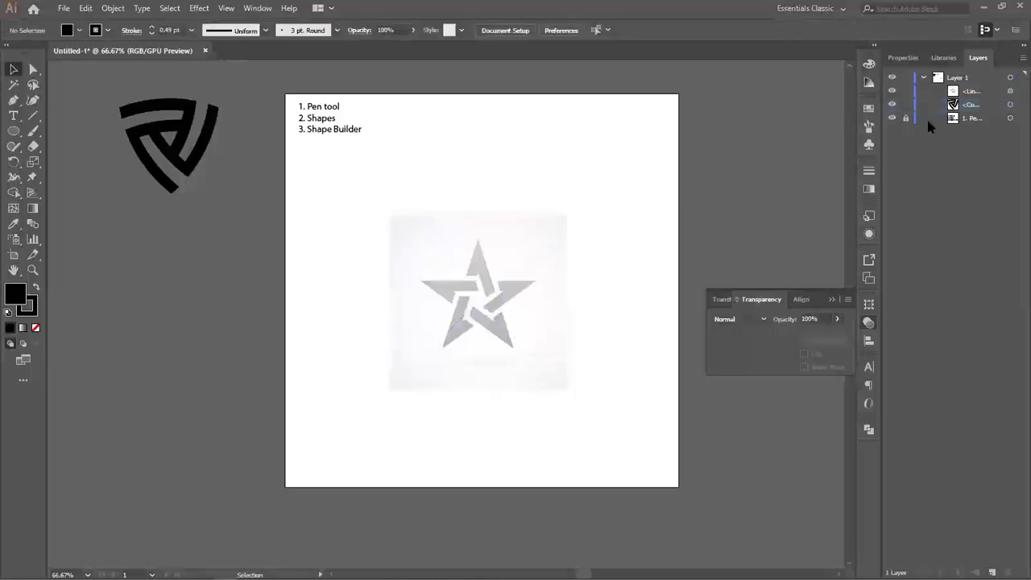
{"action": "left_click", "coordinate": [906, 119]}
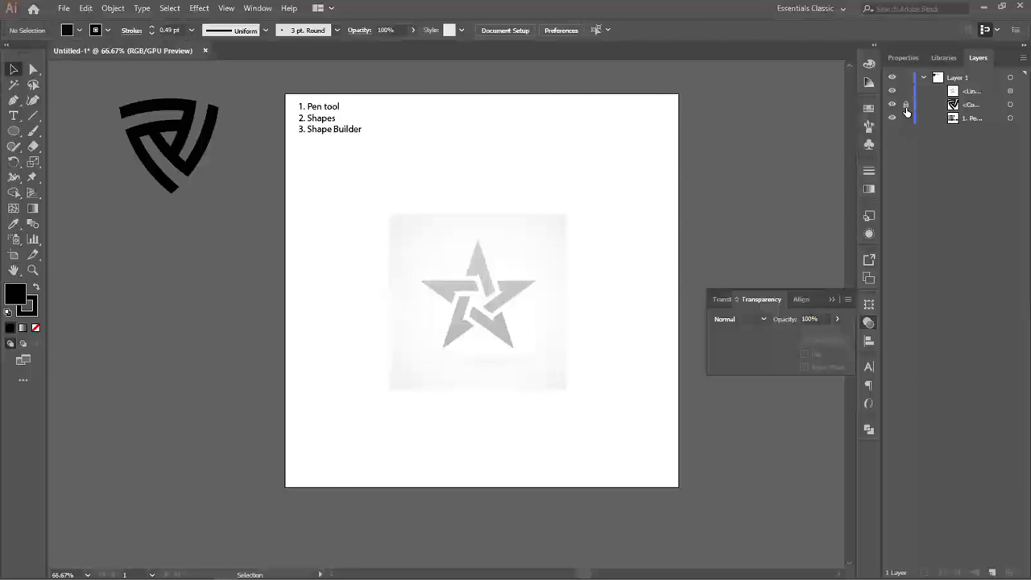
{"action": "left_click", "coordinate": [906, 104]}
{"action": "left_click", "coordinate": [867, 322]}
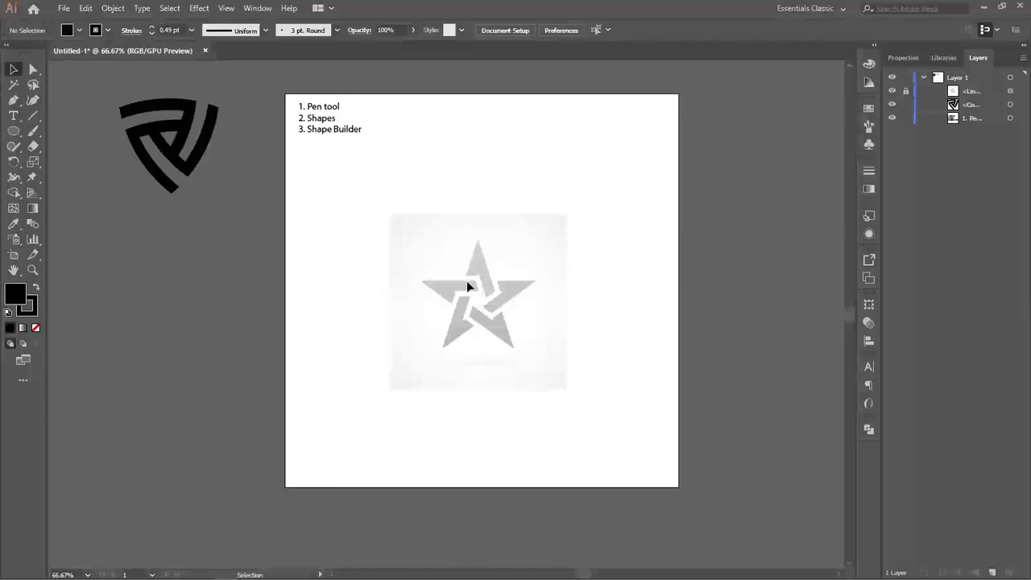
- Draw a horizontal straight line about 4.5 in long with the Pen tool along the top edge of the star's side arms
{"action": "scroll", "coordinate": [491, 308], "scroll_direction": "up", "scroll_amount": 1}
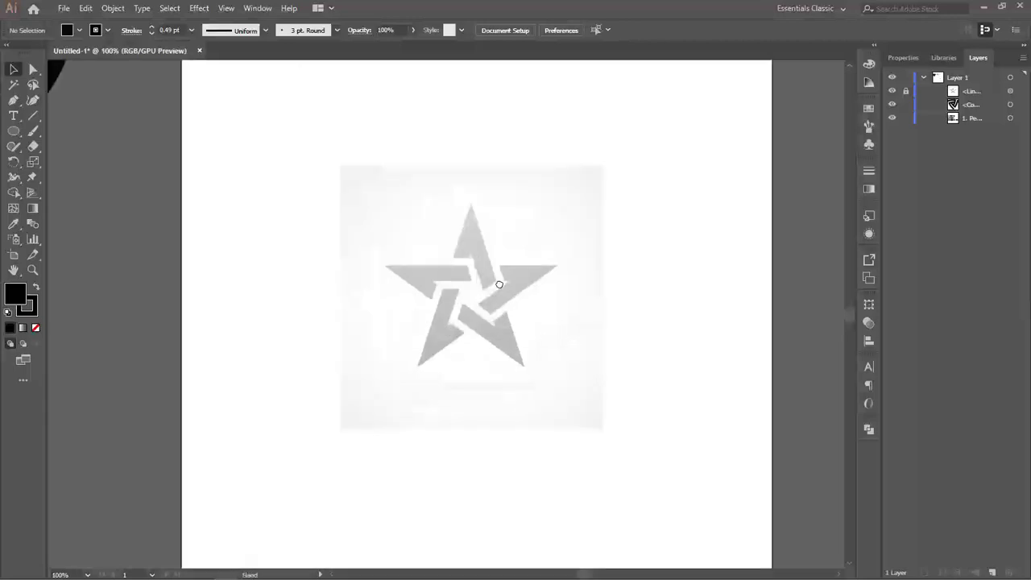
{"action": "scroll", "coordinate": [494, 310], "scroll_direction": "up", "scroll_amount": 1}
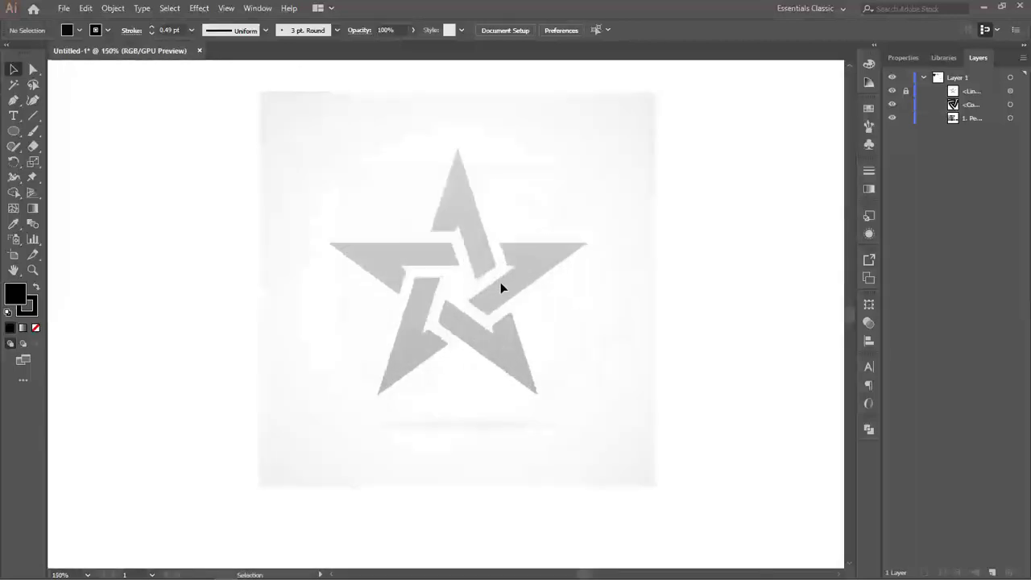
{"action": "left_click_drag", "start_coordinate": [489, 254], "coordinate": [505, 267]}
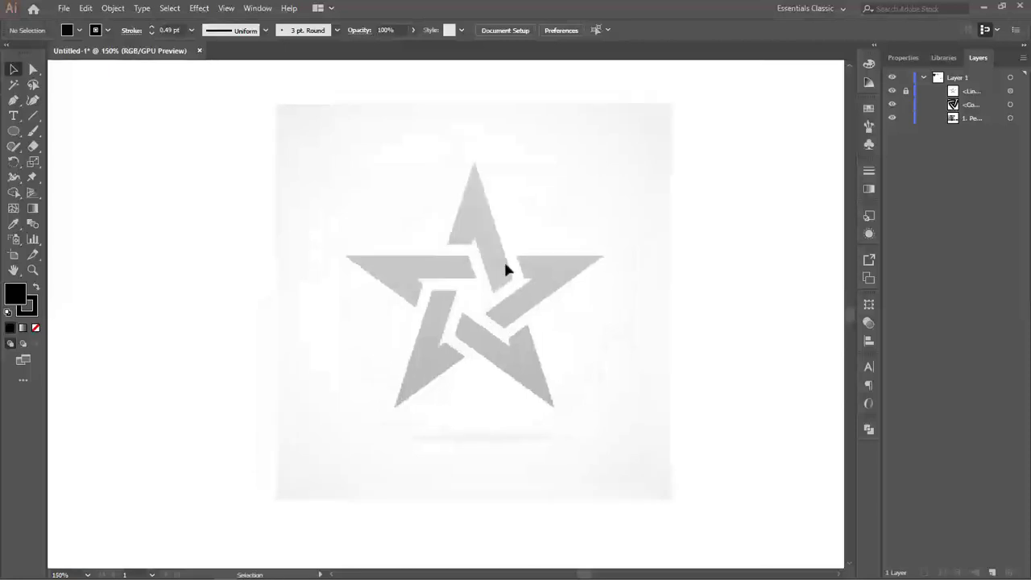
{"action": "scroll", "coordinate": [505, 269], "scroll_direction": "down", "scroll_amount": 1}
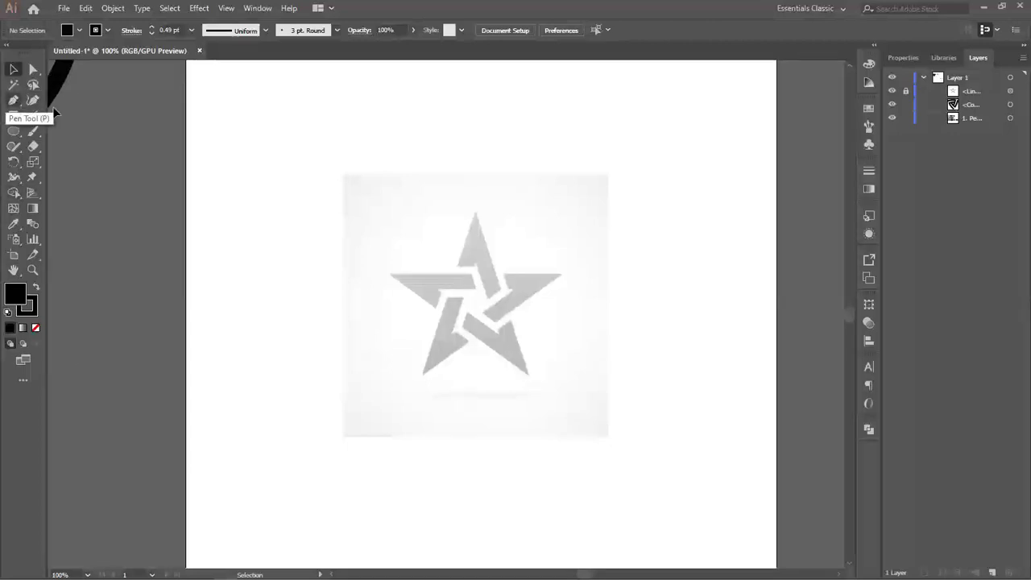
{"action": "left_click", "coordinate": [12, 104]}
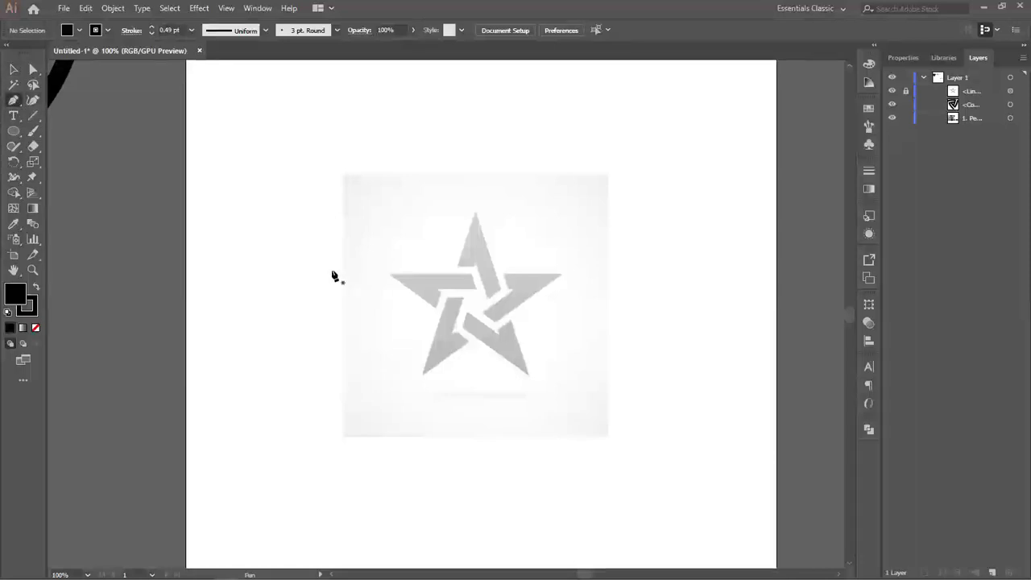
{"action": "left_click", "coordinate": [308, 273]}
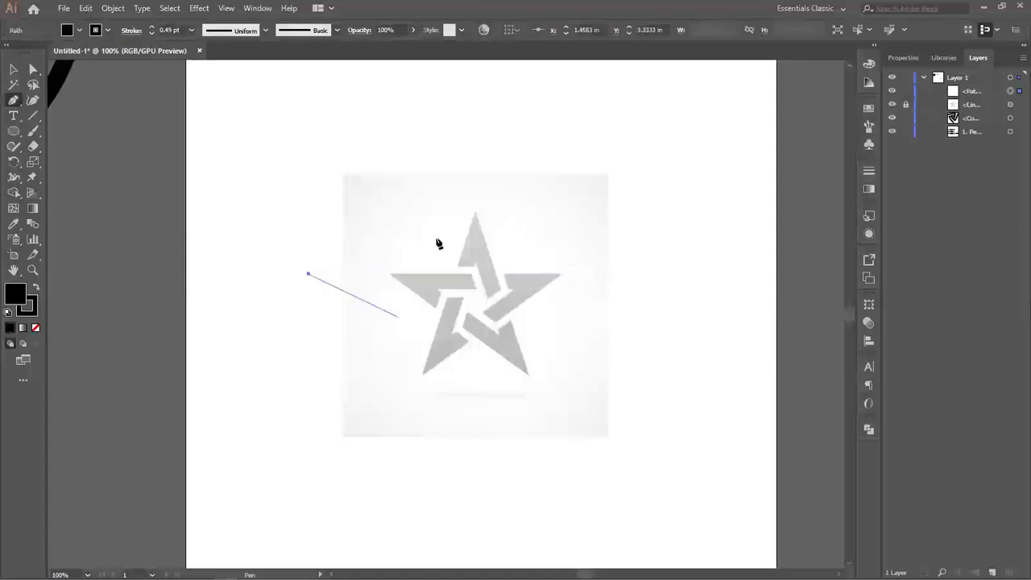
{"action": "left_click", "coordinate": [686, 275]}
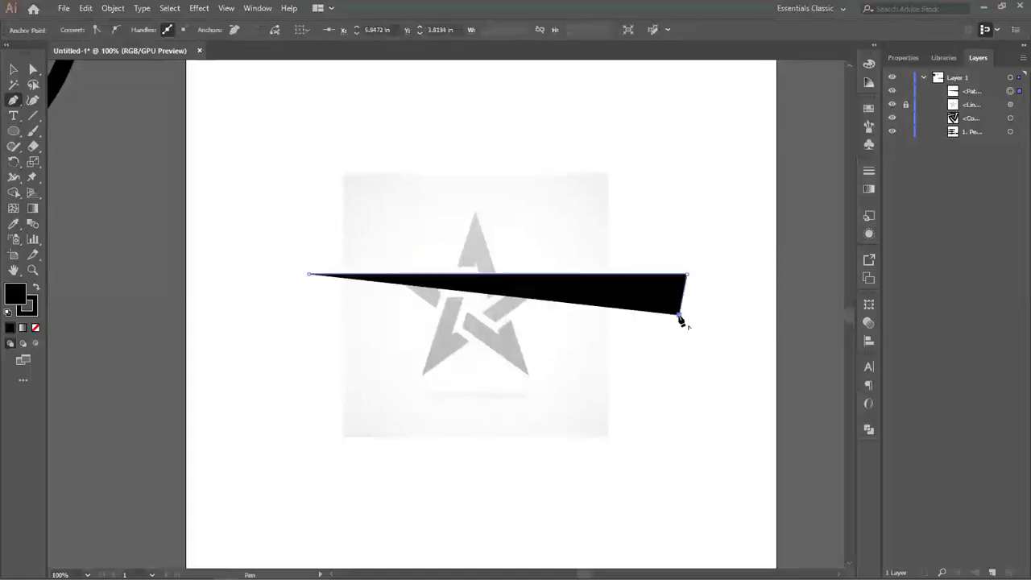
{"action": "key", "text": "Escape"}
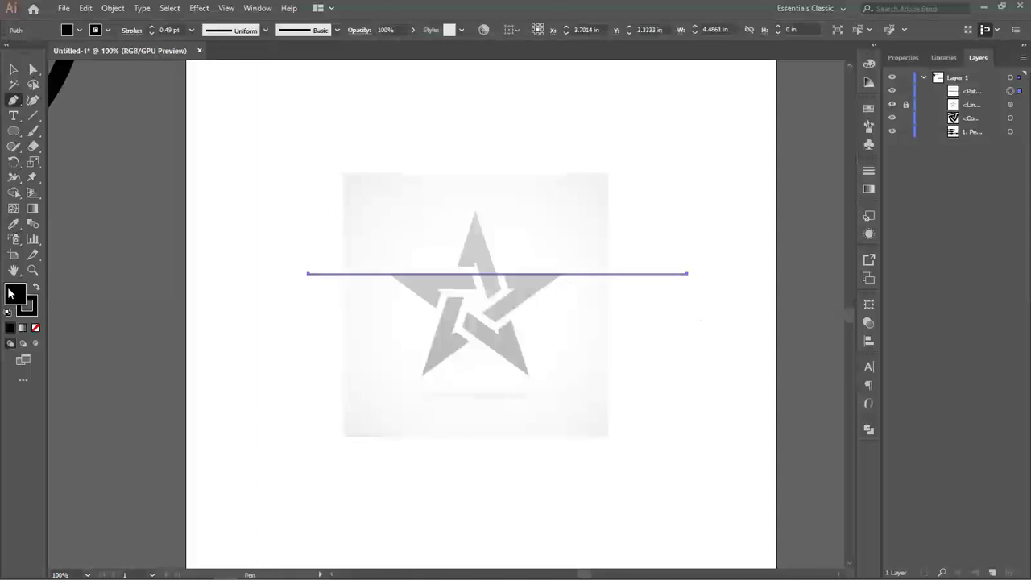
- Remove the horizontal line's fill and shift it left so it is roughly centred across the star
{"action": "left_click", "coordinate": [35, 327]}
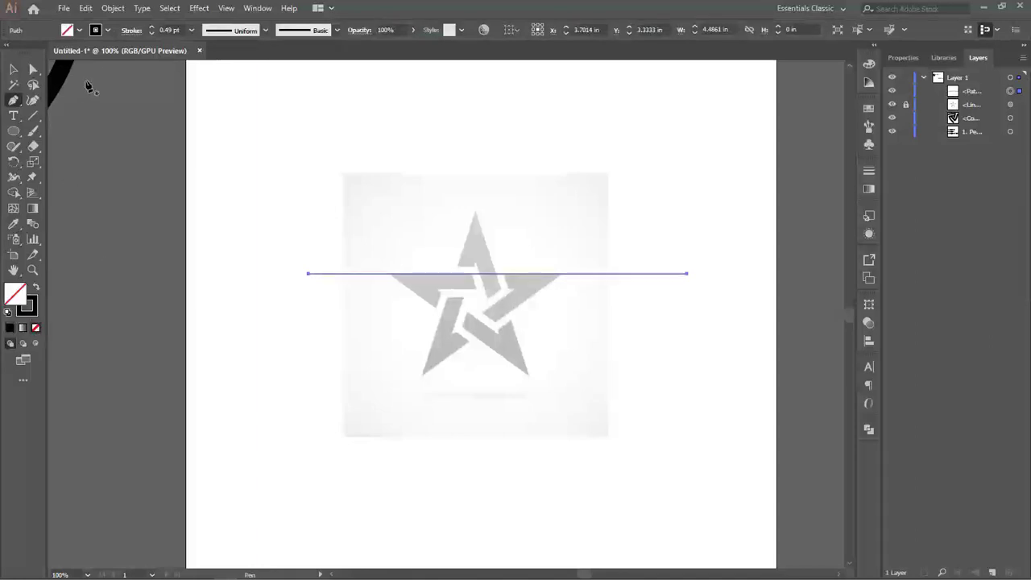
{"action": "left_click", "coordinate": [13, 69]}
{"action": "left_click", "coordinate": [456, 182]}
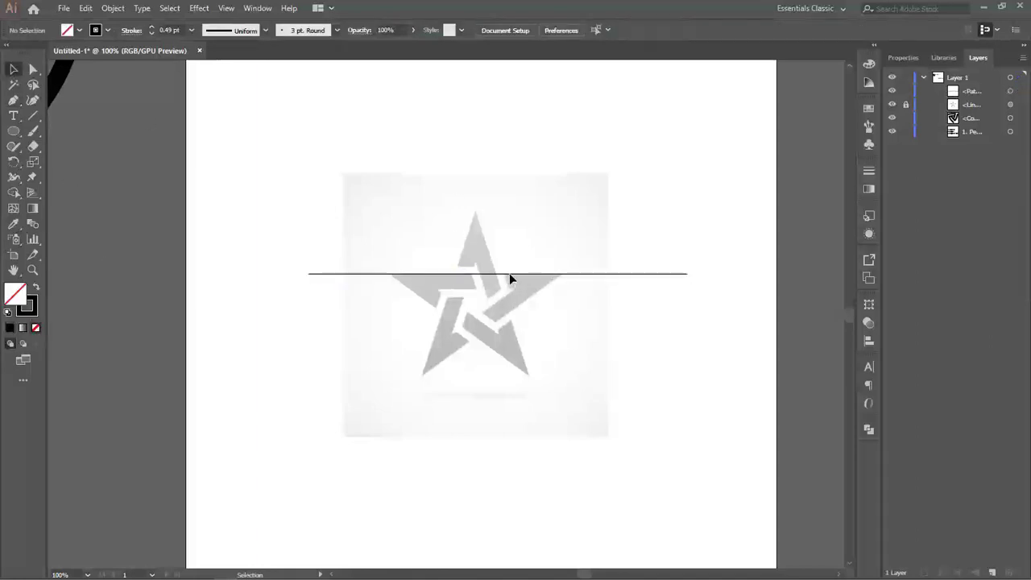
{"action": "left_click_drag", "start_coordinate": [508, 275], "coordinate": [482, 274]}
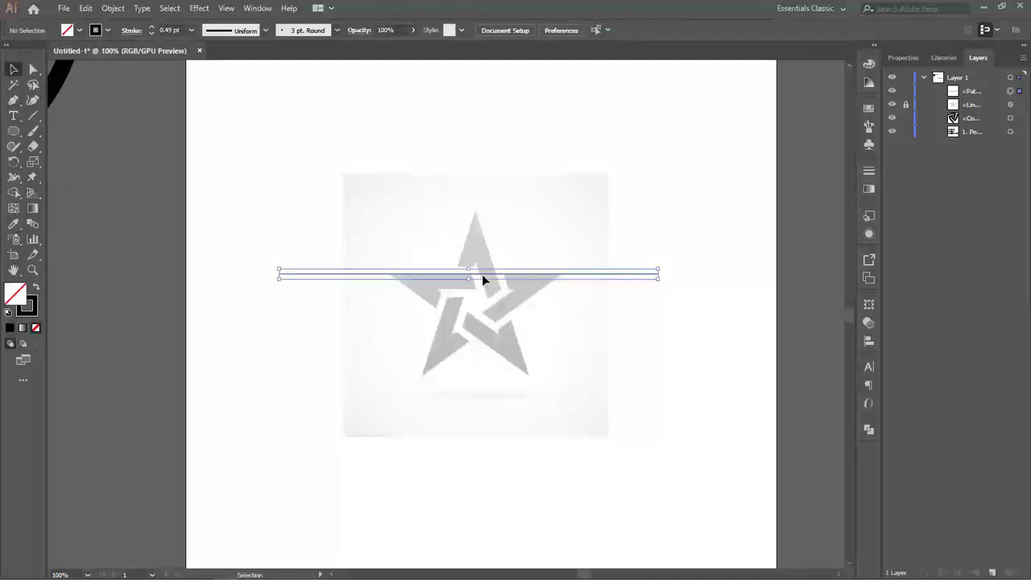
- Set the horizontal guide line's stroke weight to 0.5 pt
{"action": "key", "text": "ctrl+plus"}
{"action": "key", "text": "ctrl+plus"}
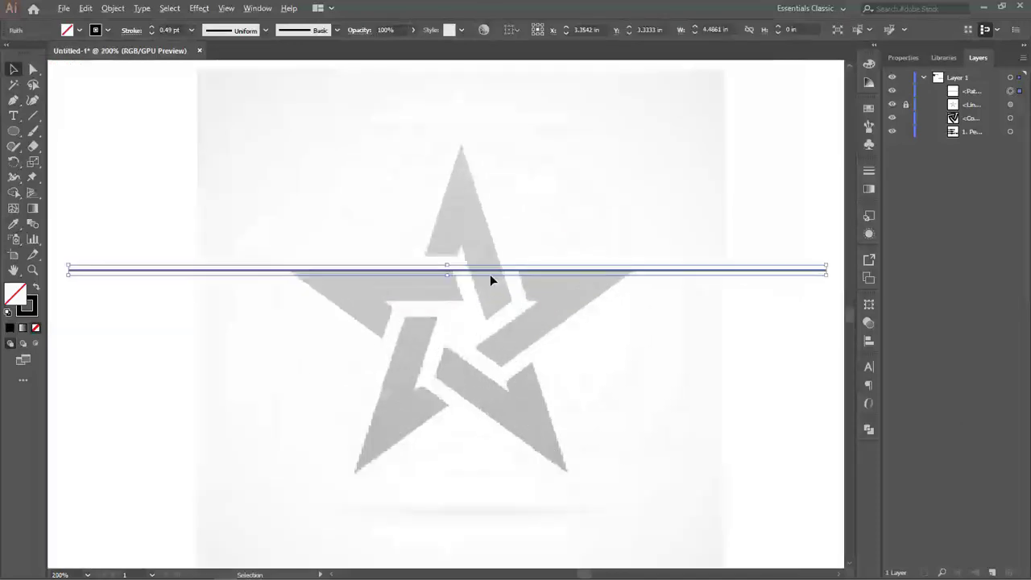
{"action": "left_click_drag", "start_coordinate": [470, 290], "coordinate": [438, 284]}
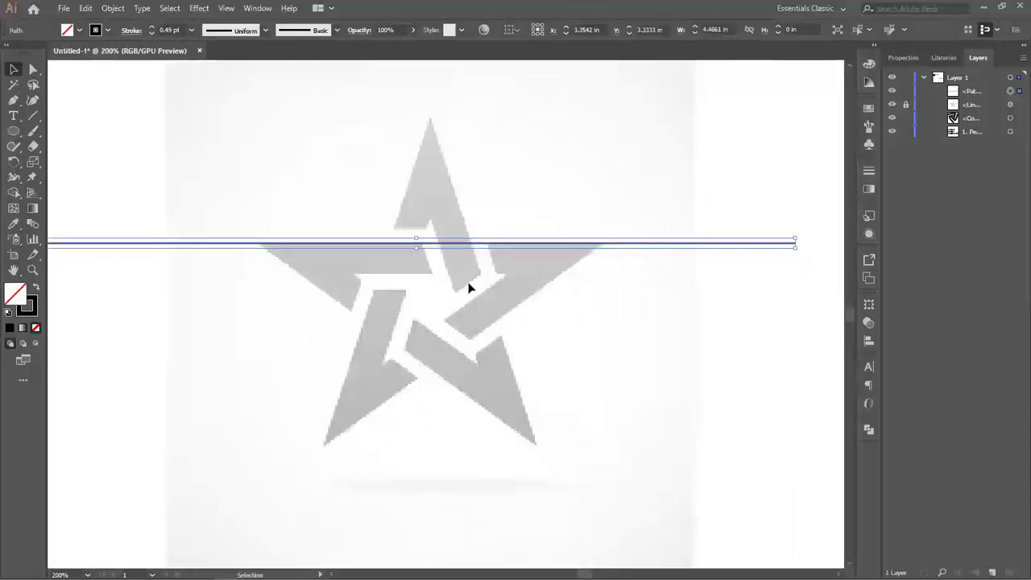
{"action": "left_click_drag", "start_coordinate": [457, 259], "coordinate": [507, 258]}
{"action": "left_click", "coordinate": [462, 263]}
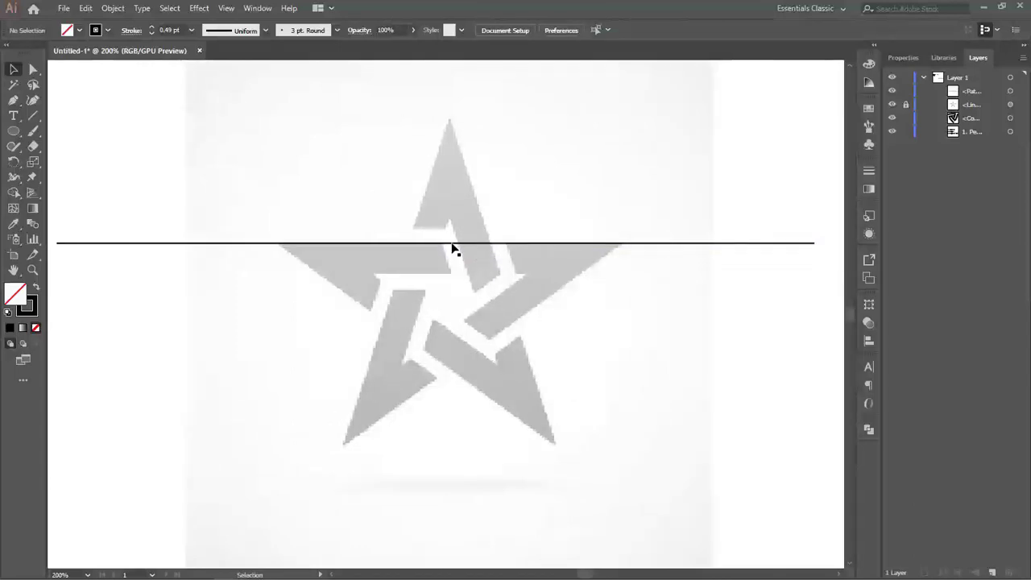
{"action": "left_click", "coordinate": [451, 244]}
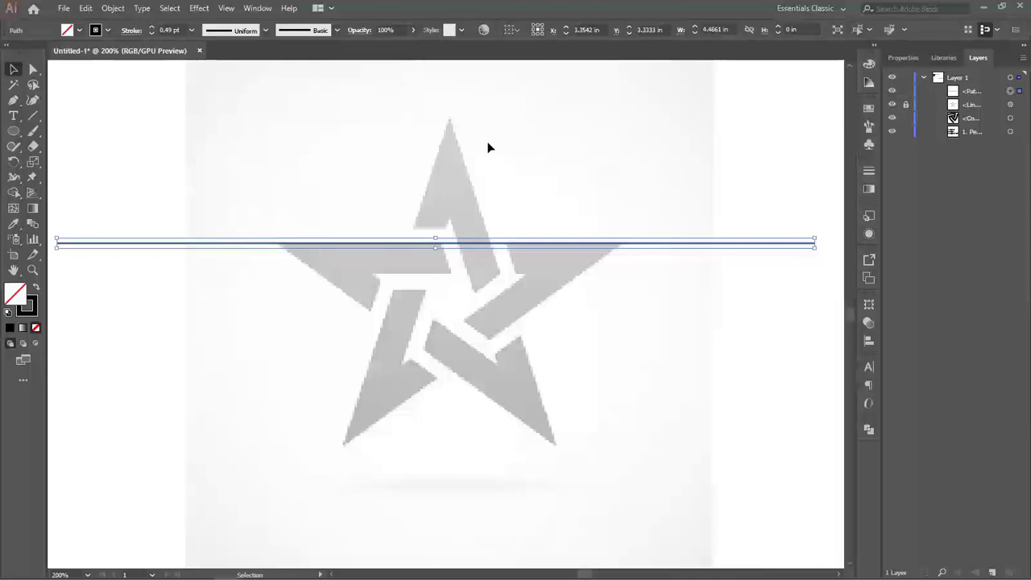
{"action": "left_click_drag", "start_coordinate": [436, 178], "coordinate": [485, 166]}
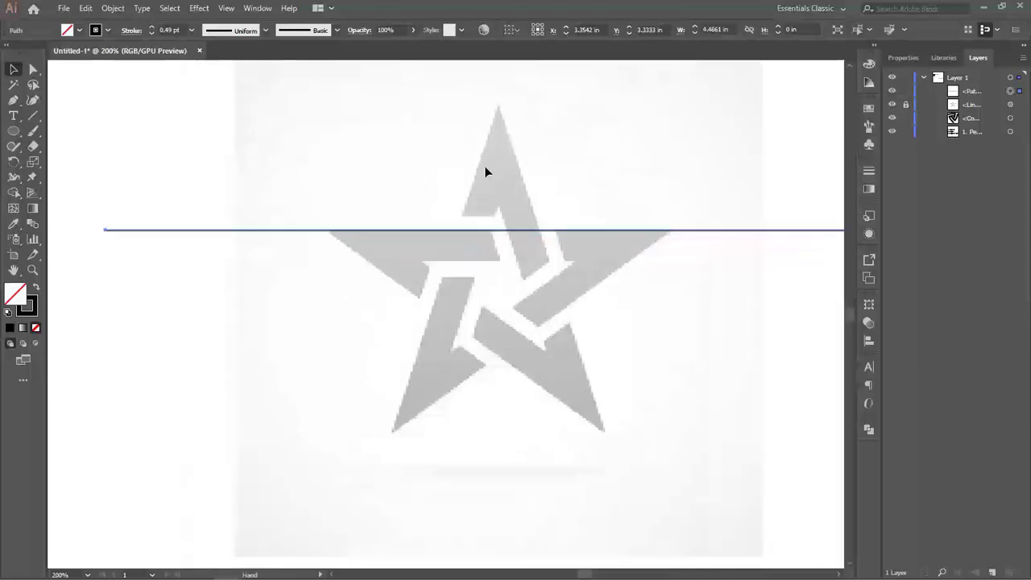
{"action": "left_click", "coordinate": [514, 248]}
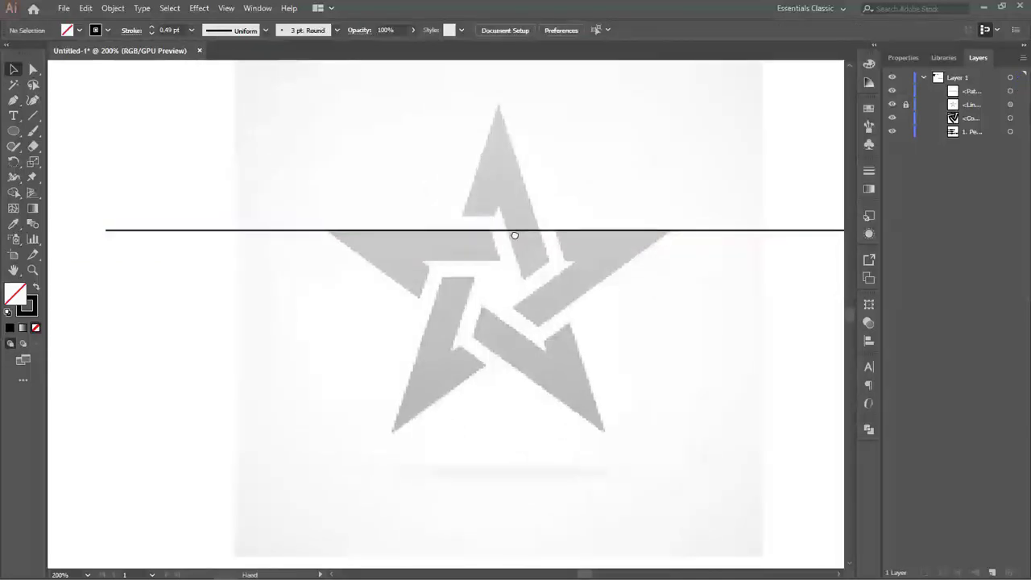
{"action": "left_click_drag", "start_coordinate": [514, 235], "coordinate": [478, 228]}
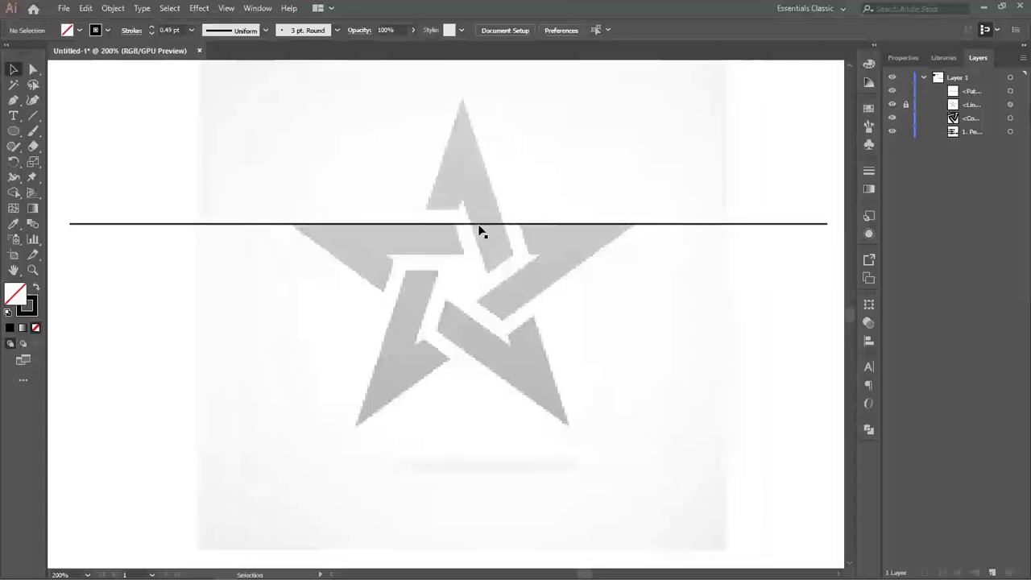
{"action": "left_click", "coordinate": [479, 223]}
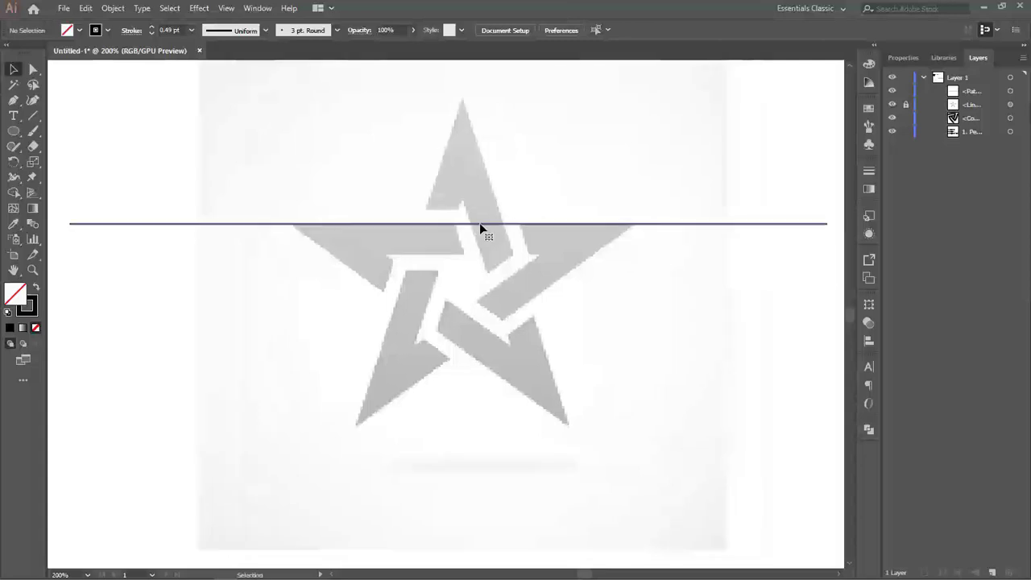
{"action": "left_click", "coordinate": [152, 34]}
{"action": "left_click", "coordinate": [152, 28]}
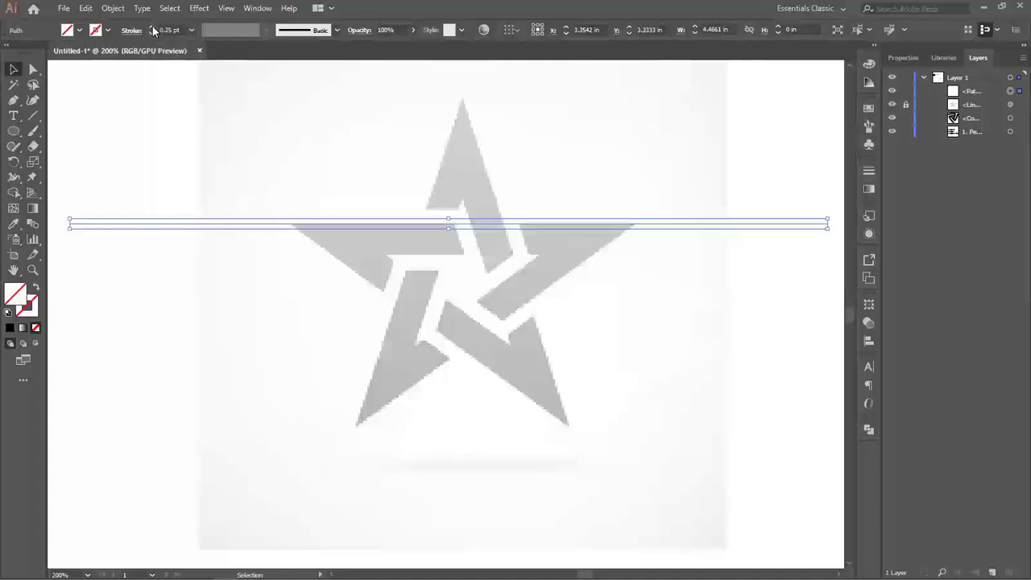
{"action": "left_click", "coordinate": [152, 27]}
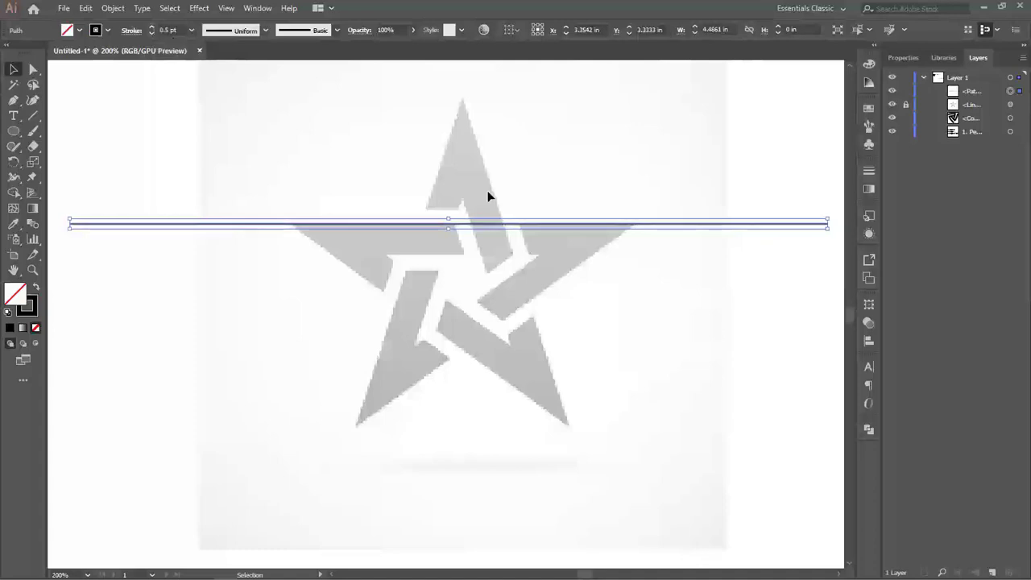
{"action": "left_click", "coordinate": [518, 269]}
- Duplicate the horizontal line straight down about 0.17 in, onto the lower edge of the left arm's upper band
{"action": "left_click_drag", "start_coordinate": [491, 223], "coordinate": [491, 200]}
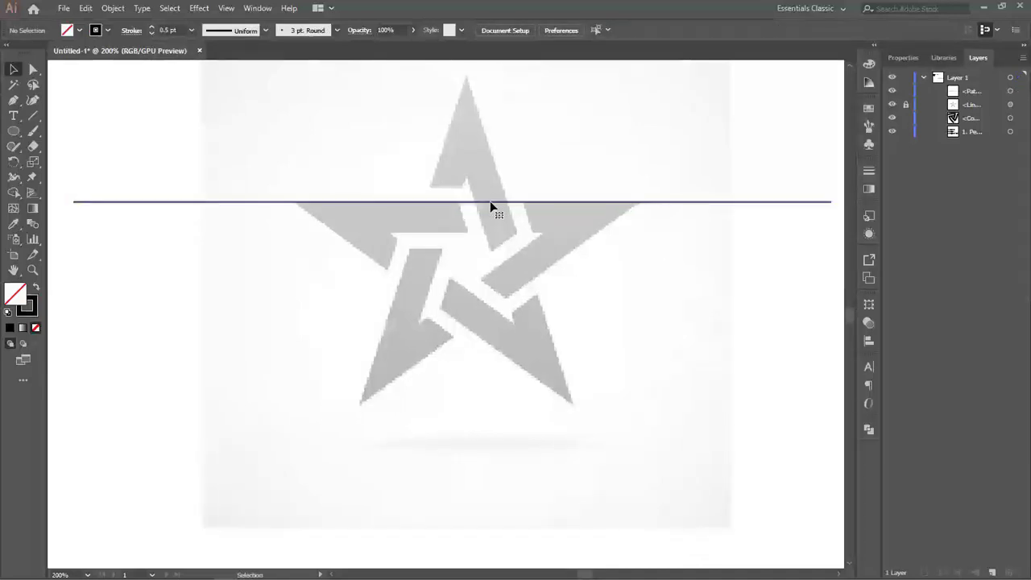
{"action": "left_click", "coordinate": [492, 202]}
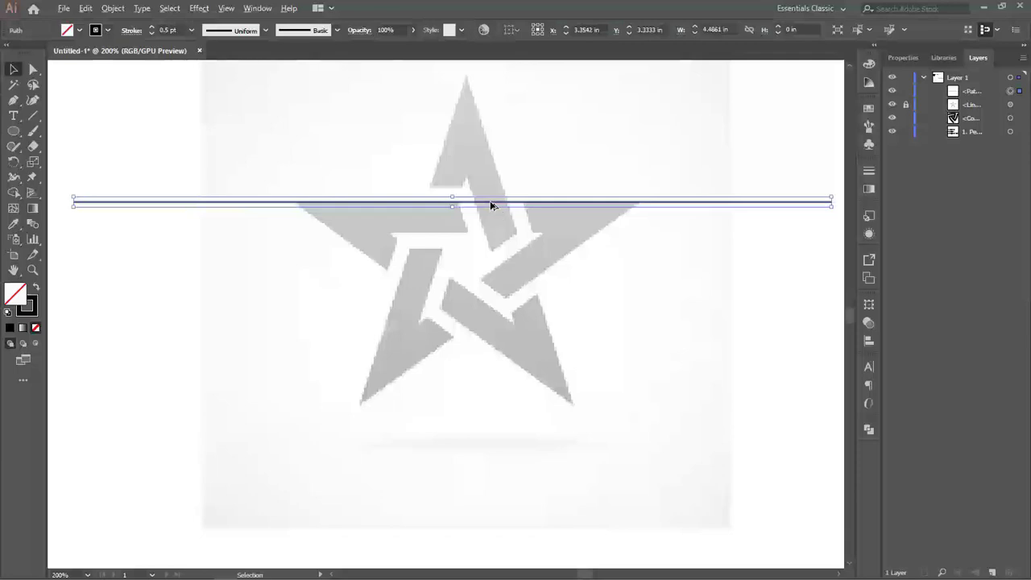
{"action": "left_click_drag", "start_coordinate": [491, 204], "coordinate": [491, 232]}
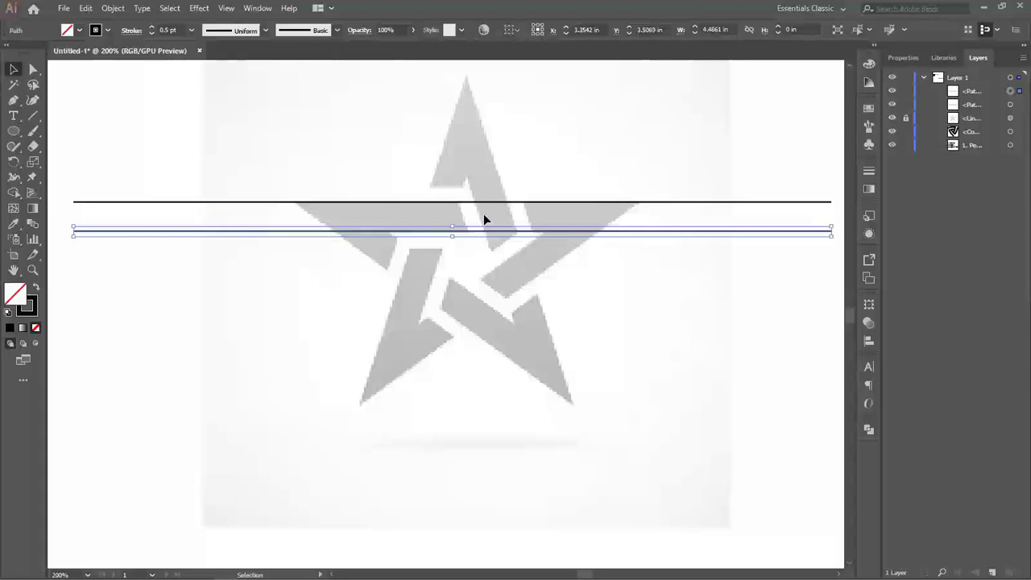
{"action": "key", "text": "space"}
{"action": "left_click_drag", "start_coordinate": [508, 276], "coordinate": [521, 291]}
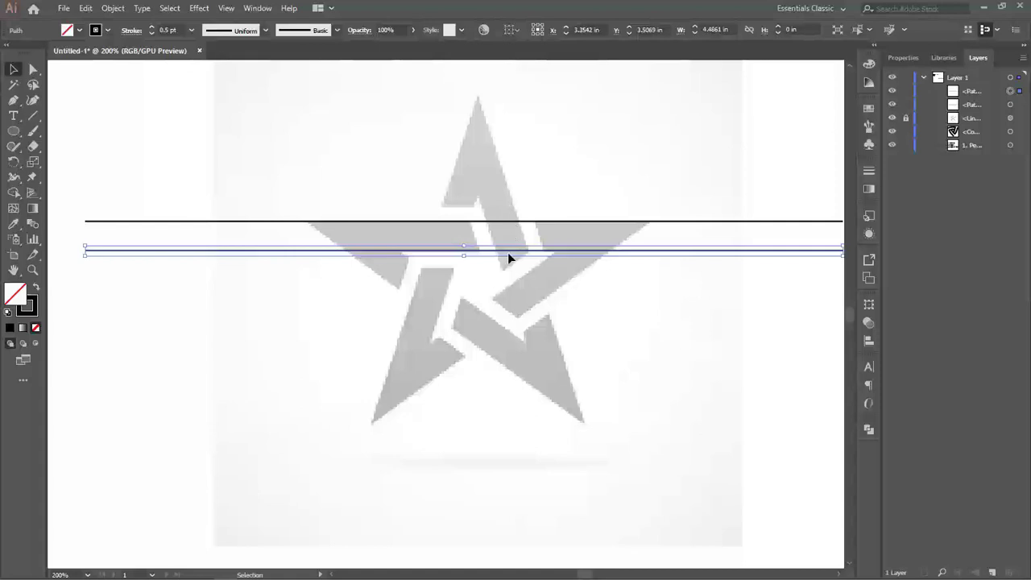
- Select both horizontal lines and duplicate them as a pair just above the originals
{"action": "left_click", "coordinate": [513, 220], "text": "shift"}
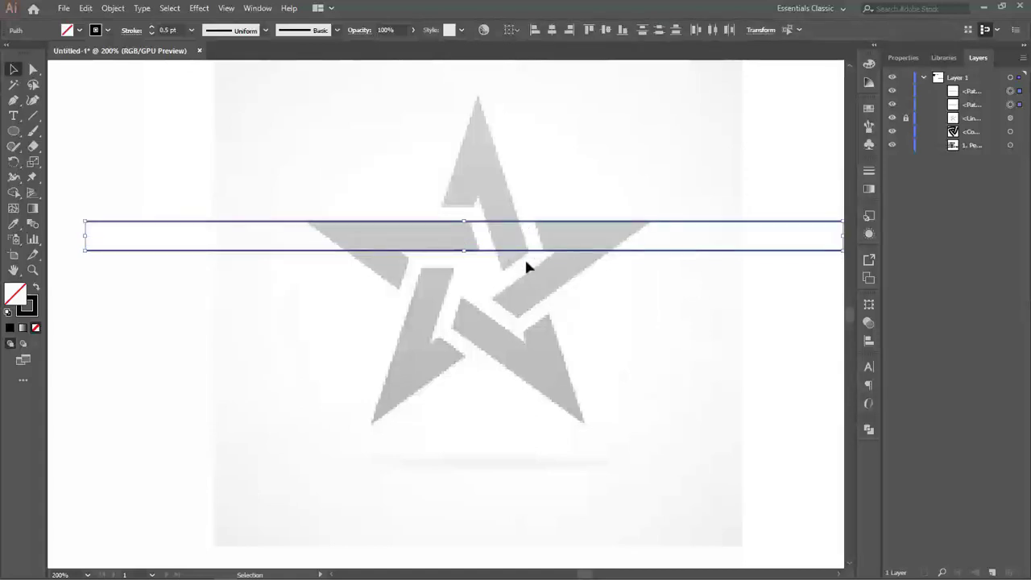
{"action": "left_click", "coordinate": [508, 200]}
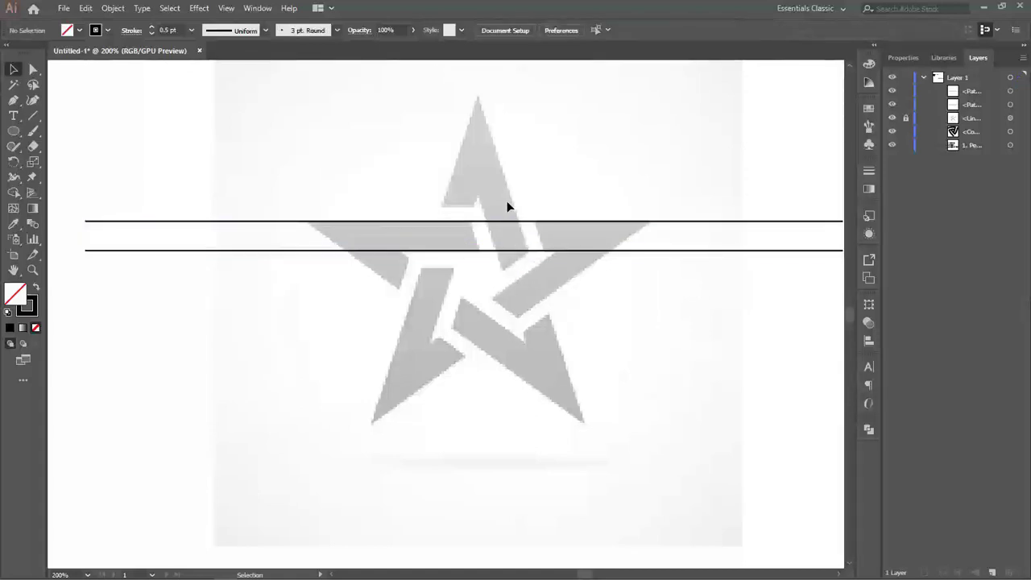
{"action": "left_click", "coordinate": [509, 251]}
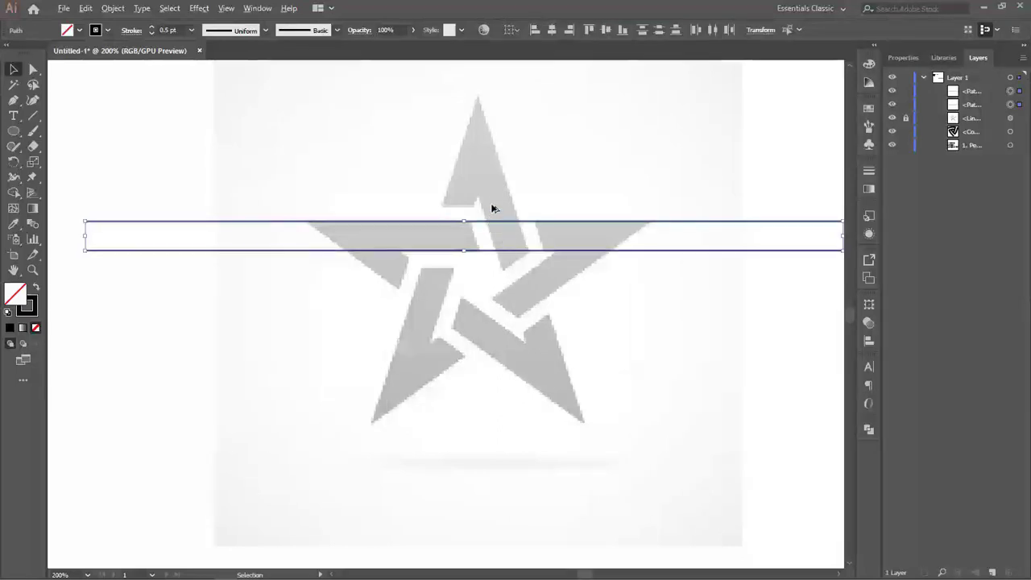
{"action": "left_click_drag", "start_coordinate": [492, 221], "coordinate": [408, 226]}
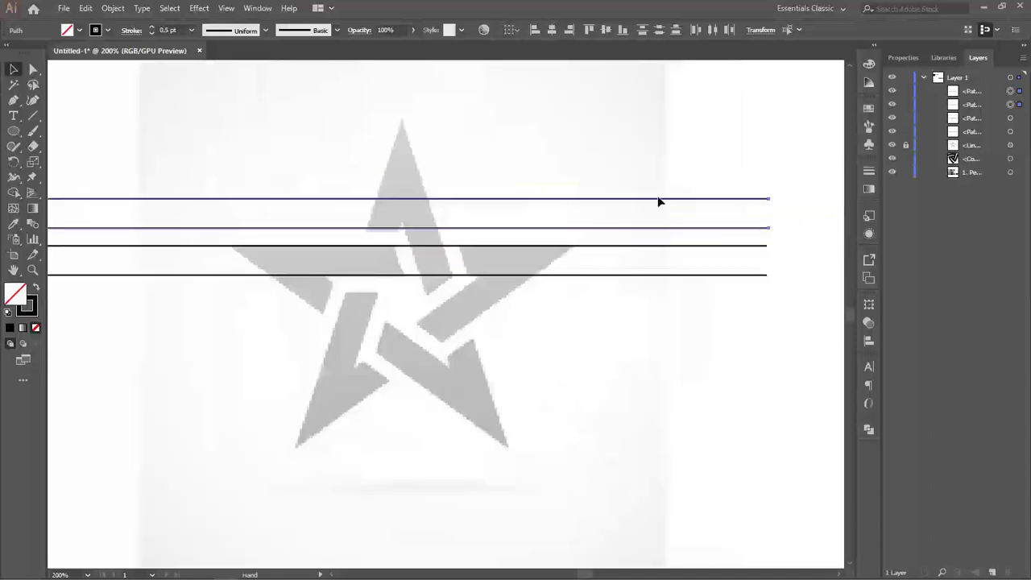
{"action": "scroll", "coordinate": [768, 202], "scroll_direction": "down", "scroll_amount": 1}
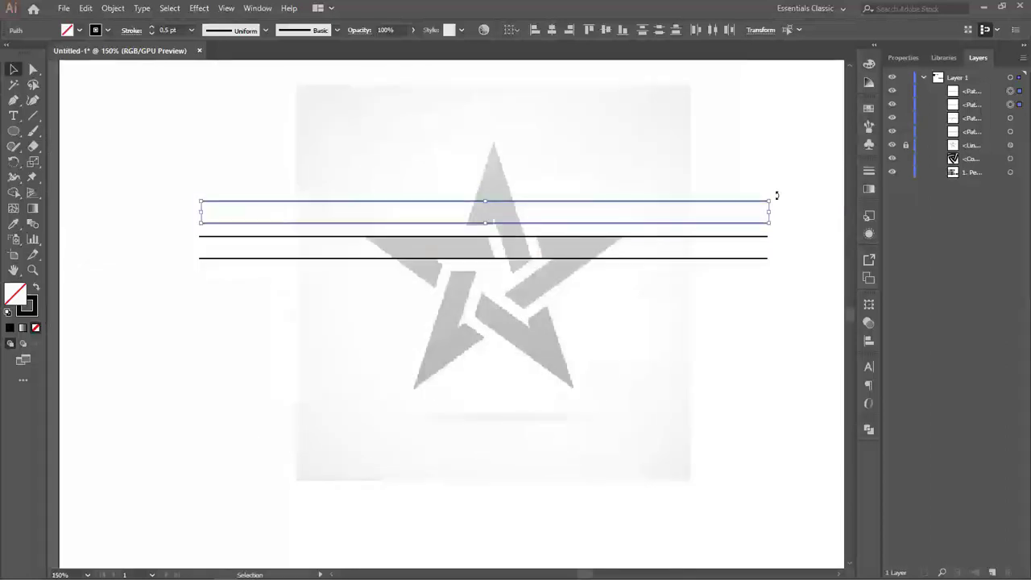
- Rotate the copied pair to the slope of the top arm's right edge and align it from the top point to the lower-right tip
{"action": "left_click_drag", "start_coordinate": [781, 216], "coordinate": [559, 410]}
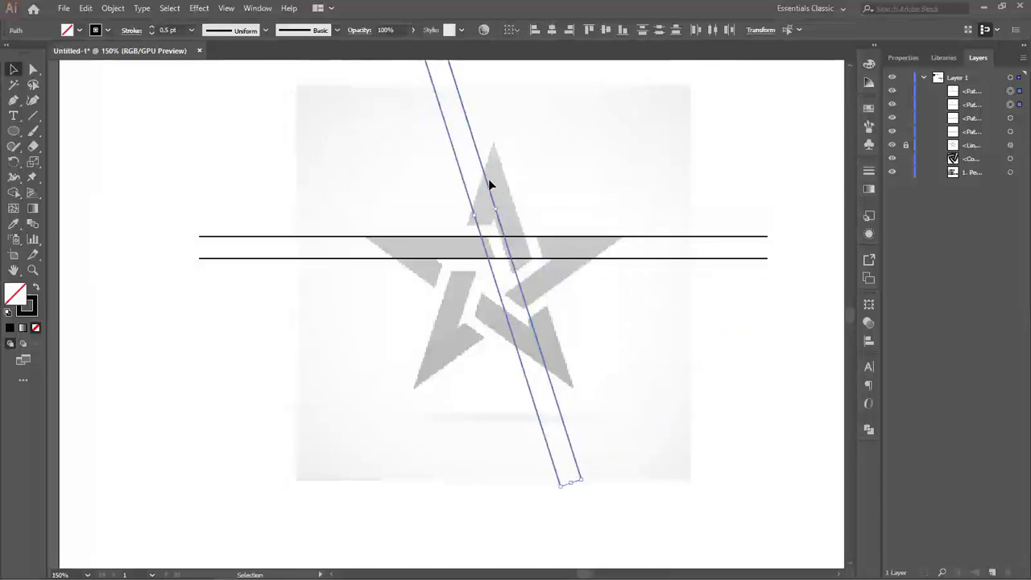
{"action": "left_click_drag", "start_coordinate": [485, 182], "coordinate": [508, 181]}
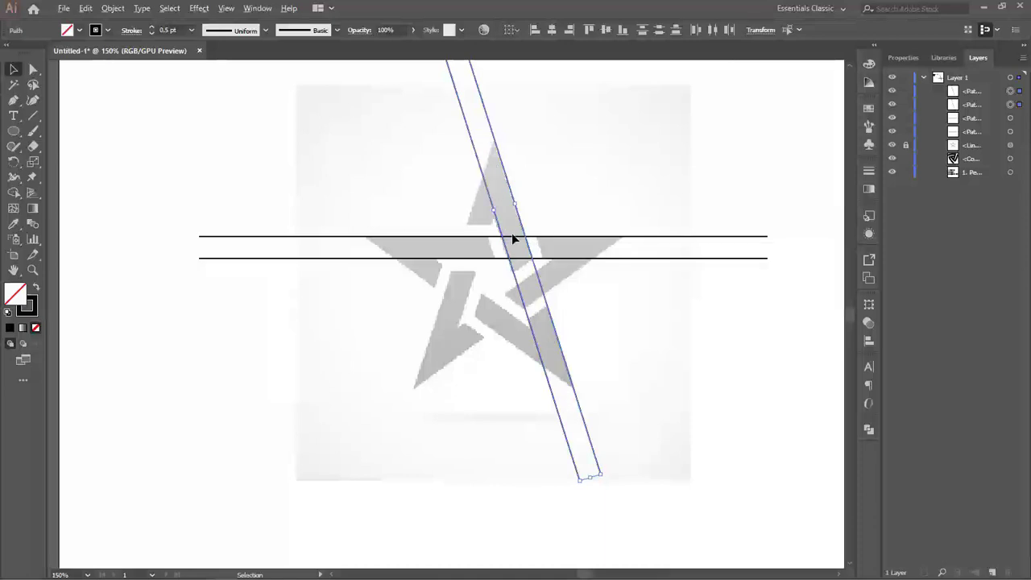
{"action": "scroll", "coordinate": [515, 241], "scroll_direction": "up", "scroll_amount": 1}
{"action": "left_click_drag", "start_coordinate": [538, 287], "coordinate": [508, 243]}
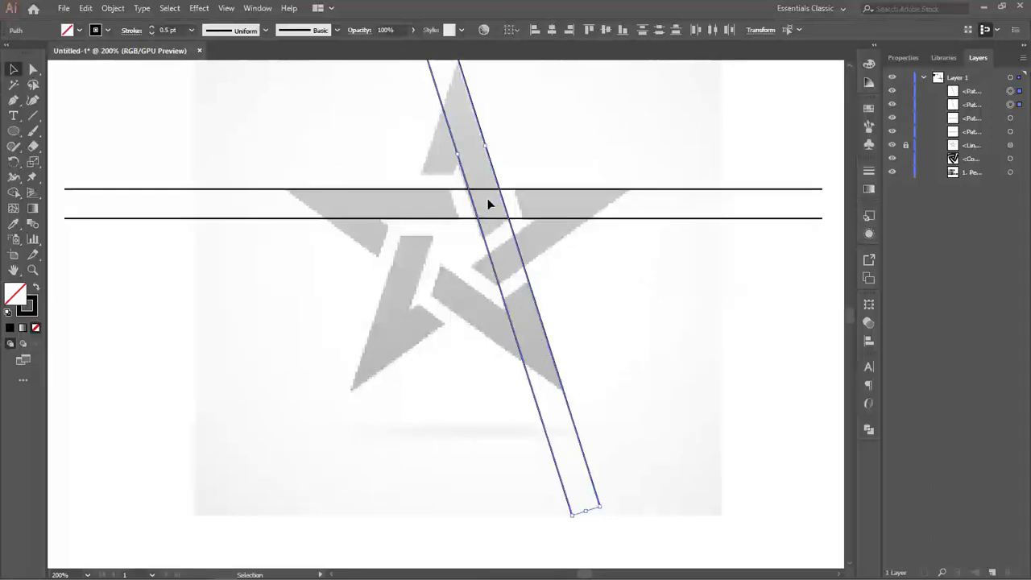
- Duplicate the slanted line pair to the left and reflect the copy across the vertical axis
{"action": "scroll", "coordinate": [488, 202], "scroll_direction": "down", "scroll_amount": 1}
{"action": "left_click_drag", "start_coordinate": [489, 179], "coordinate": [538, 251]}
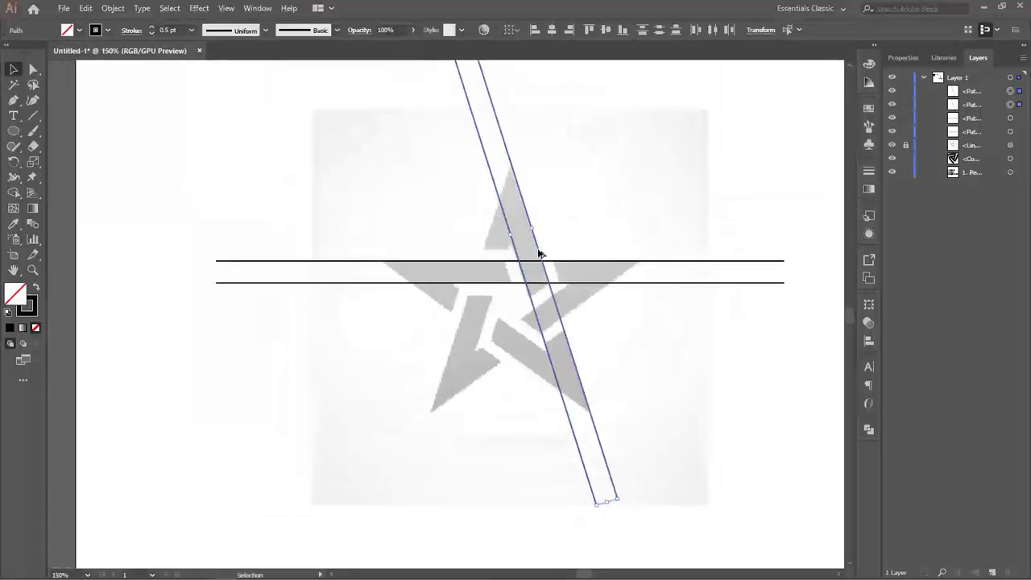
{"action": "left_click_drag", "start_coordinate": [534, 253], "coordinate": [479, 264]}
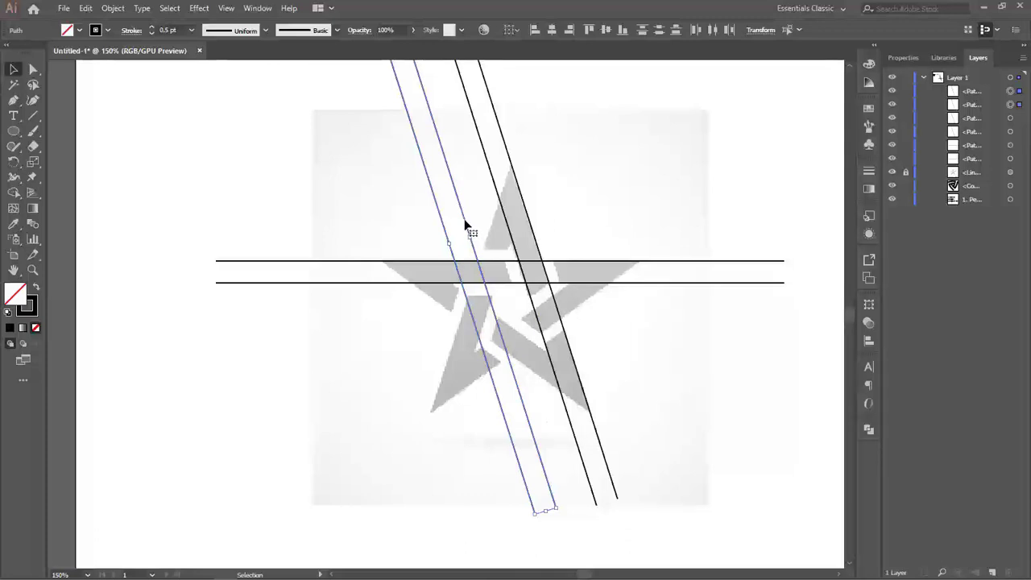
{"action": "right_click", "coordinate": [464, 223]}
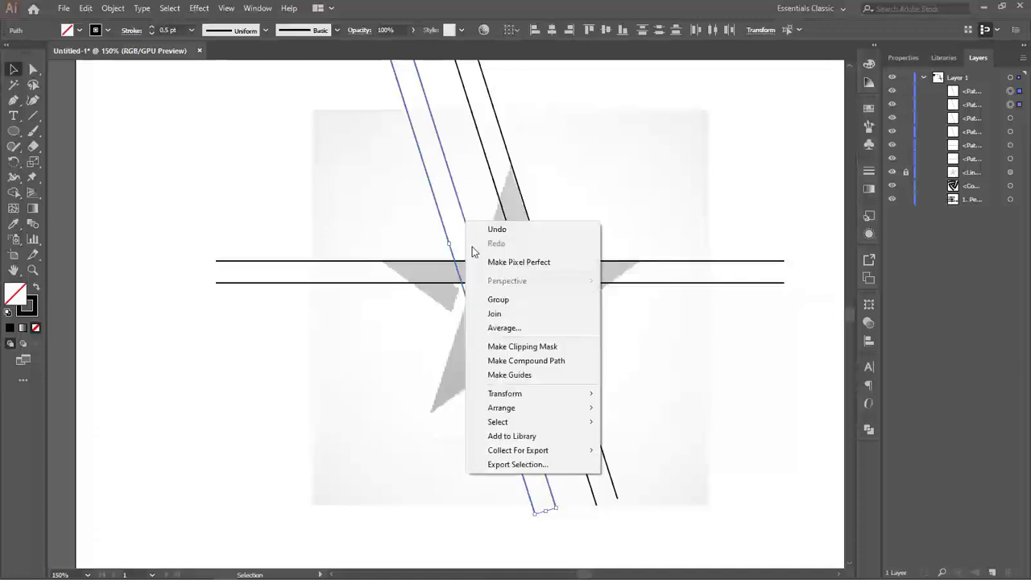
{"action": "mouse_move", "coordinate": [525, 394]}
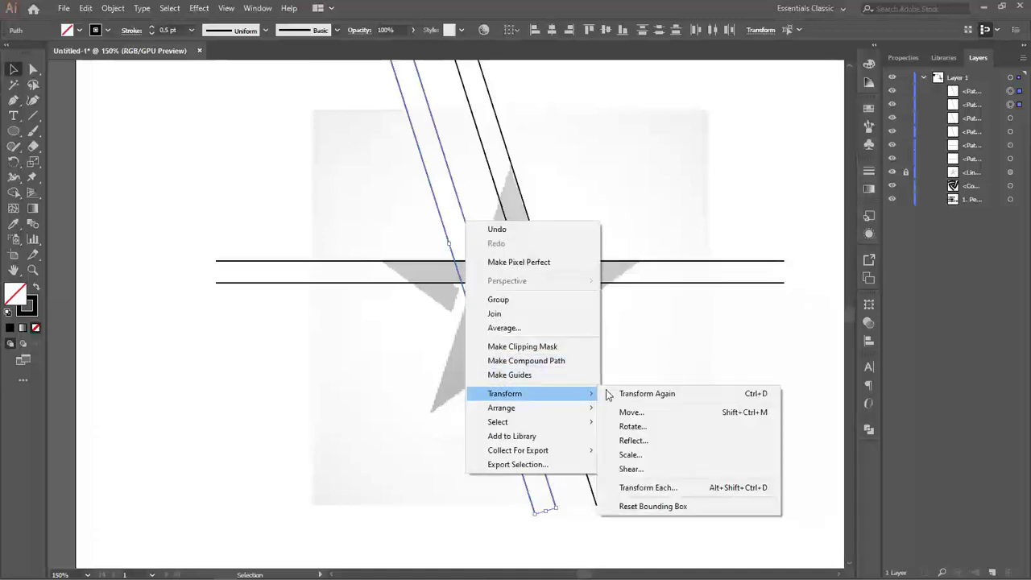
{"action": "left_click", "coordinate": [630, 441]}
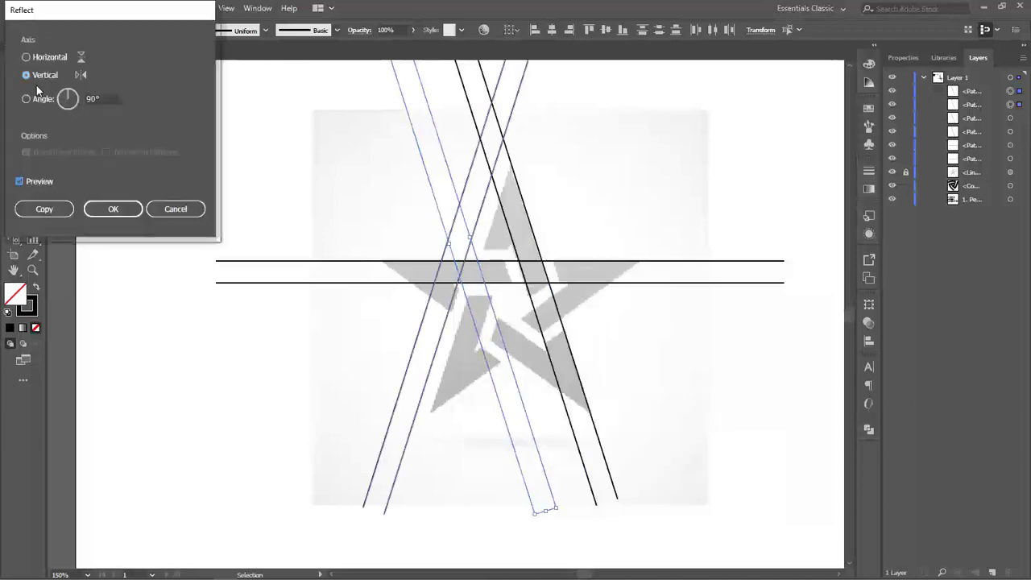
{"action": "left_click", "coordinate": [111, 209]}
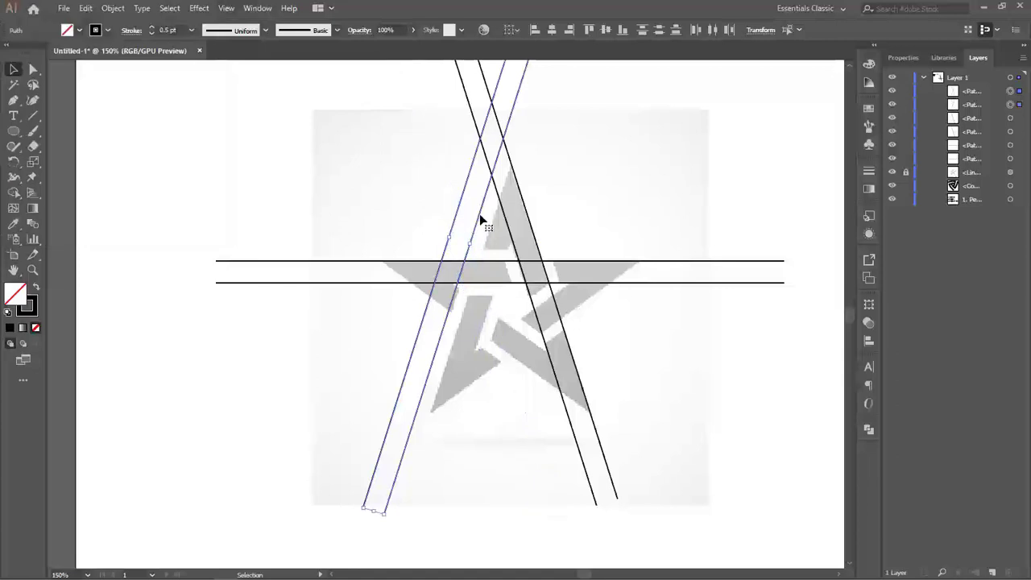
- Move the reflected line pair so its outer line runs from the star's top point to the lower-left tip
{"action": "left_click", "coordinate": [487, 217]}
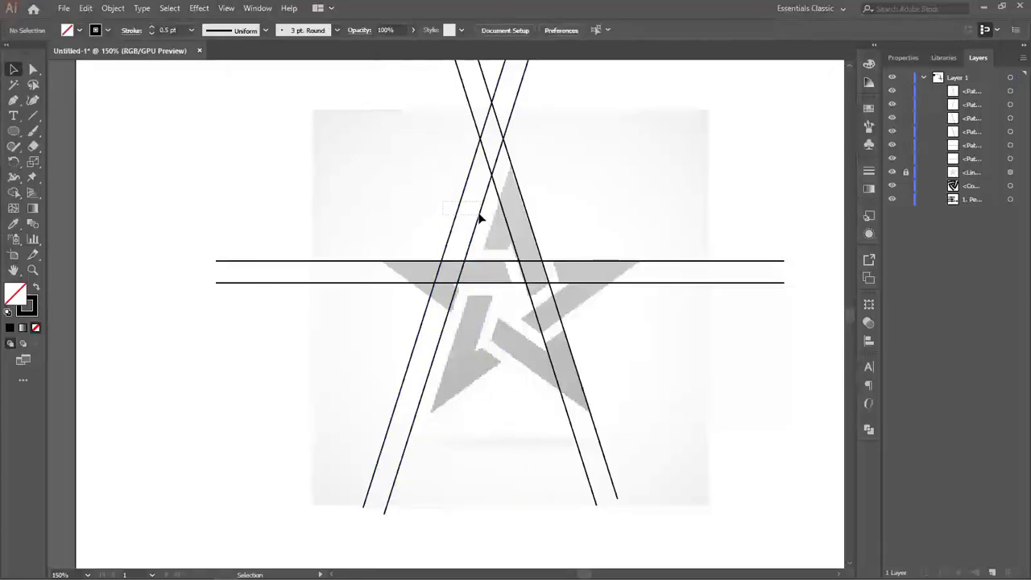
{"action": "left_click", "coordinate": [479, 212]}
{"action": "left_click_drag", "start_coordinate": [480, 211], "coordinate": [515, 212]}
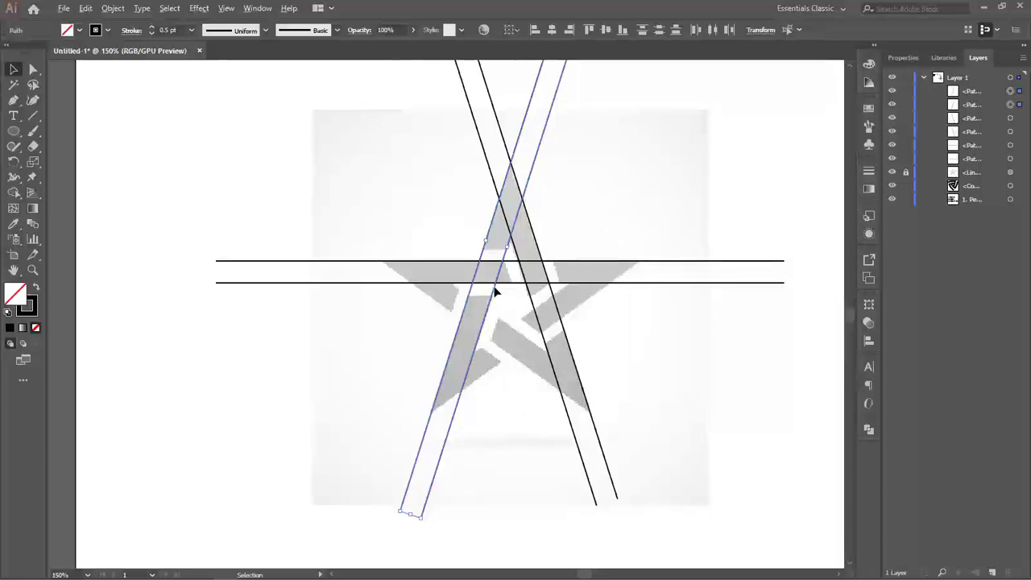
- Duplicate the reflected pair to its right and rotate the copy to the slope of the right arm's lower edge
{"action": "left_click_drag", "start_coordinate": [495, 292], "coordinate": [529, 312]}
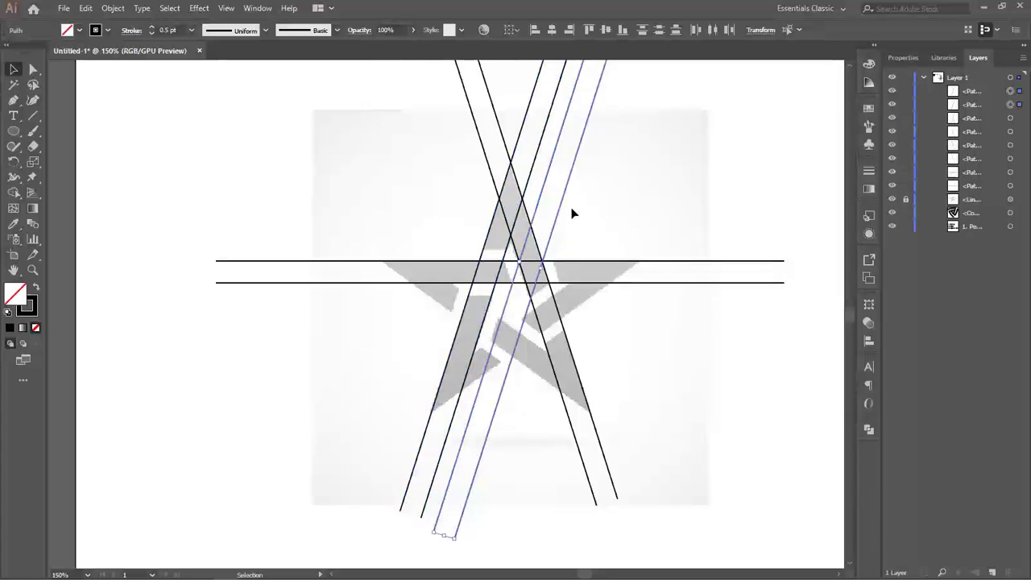
{"action": "scroll", "coordinate": [575, 207], "scroll_direction": "down", "scroll_amount": 1}
{"action": "scroll", "coordinate": [559, 282], "scroll_direction": "up", "scroll_amount": 1}
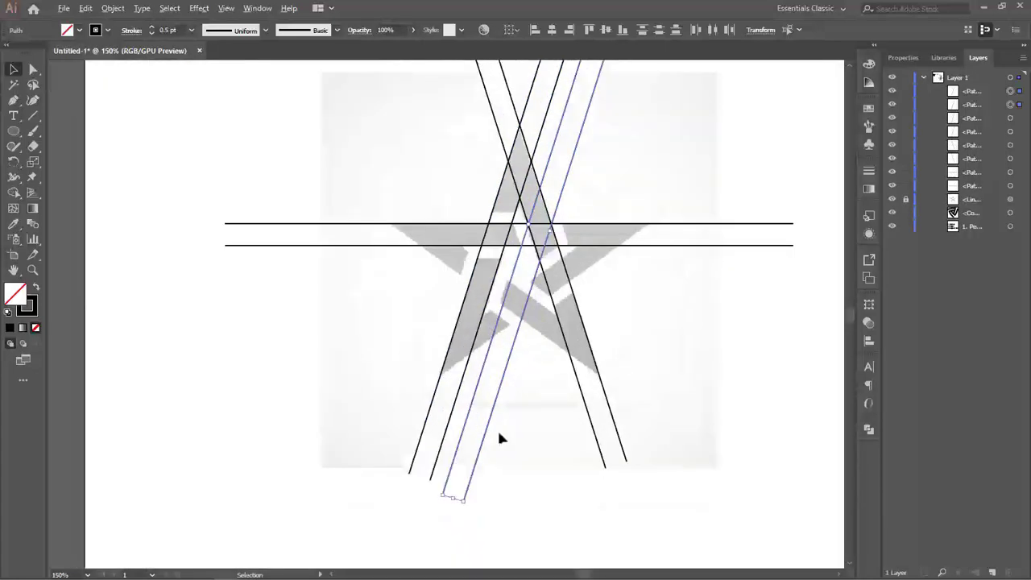
{"action": "left_click_drag", "start_coordinate": [467, 507], "coordinate": [341, 382]}
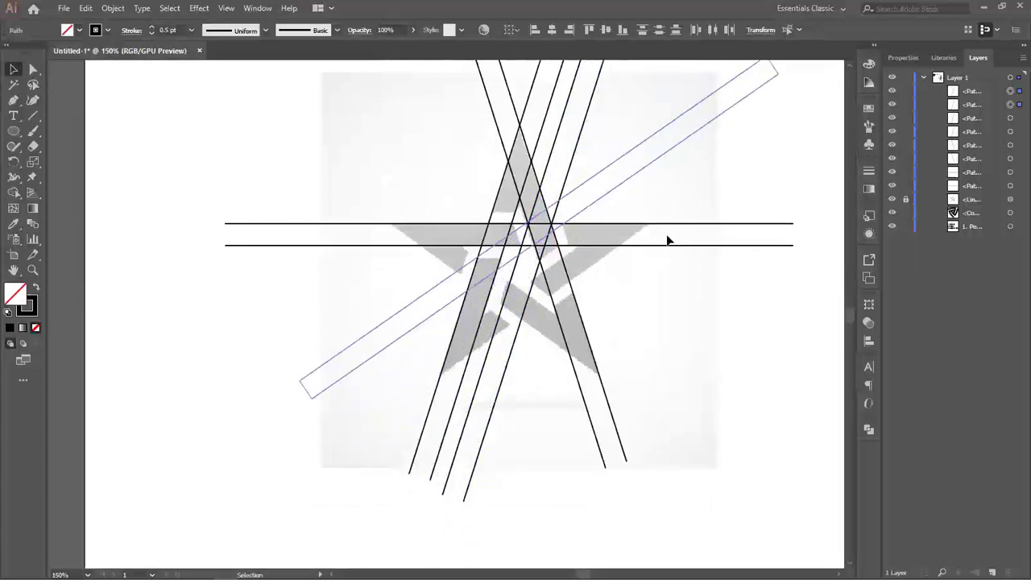
- Move the rotated line pair down so its lower line runs from the star's right tip to the lower-left tip
{"action": "left_click_drag", "start_coordinate": [667, 240], "coordinate": [595, 205]}
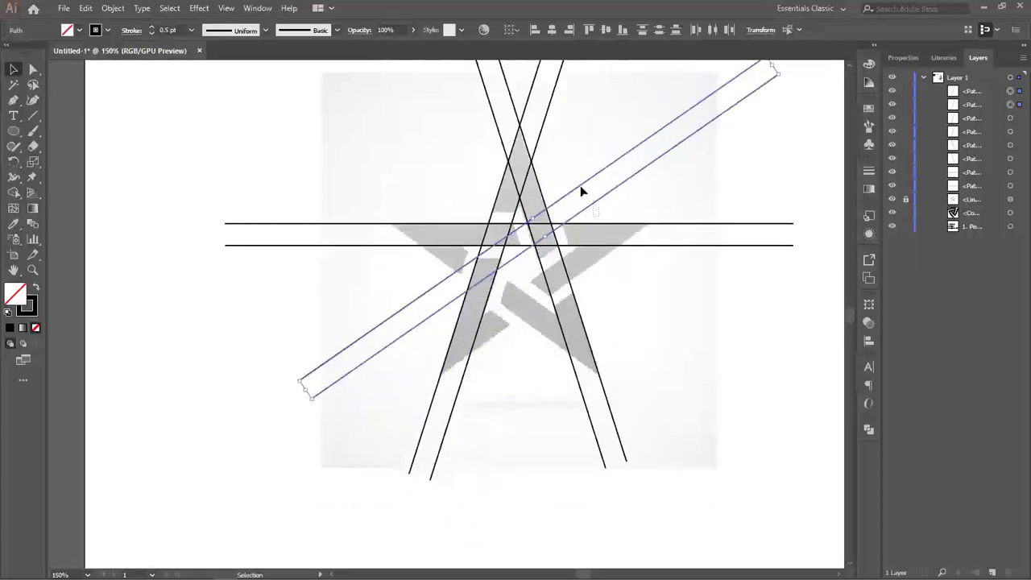
{"action": "left_click", "coordinate": [580, 186], "text": "shift"}
{"action": "left_click", "coordinate": [583, 185], "text": "shift"}
{"action": "left_click", "coordinate": [579, 187], "text": "shift"}
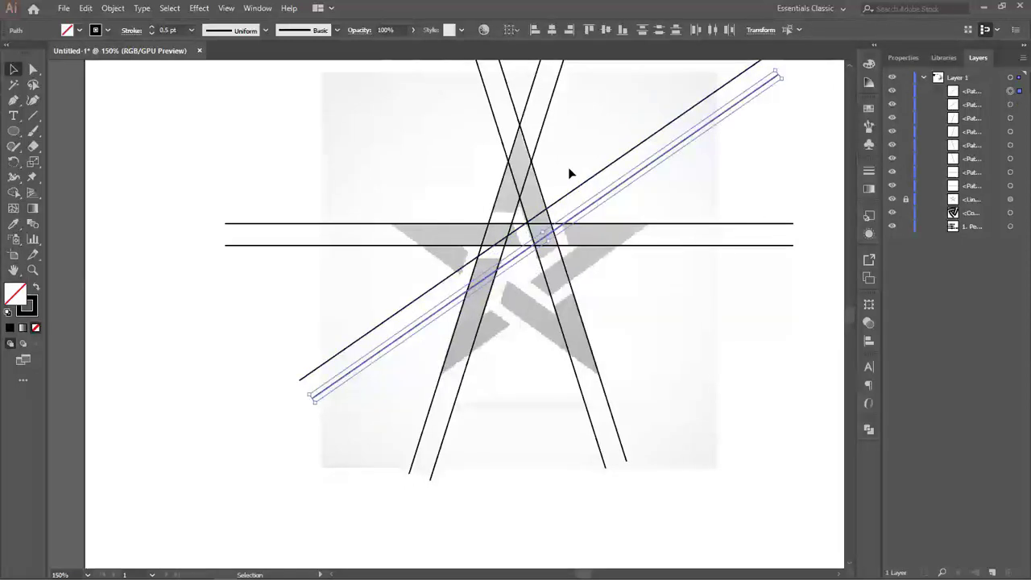
{"action": "left_click", "coordinate": [580, 186], "text": "shift"}
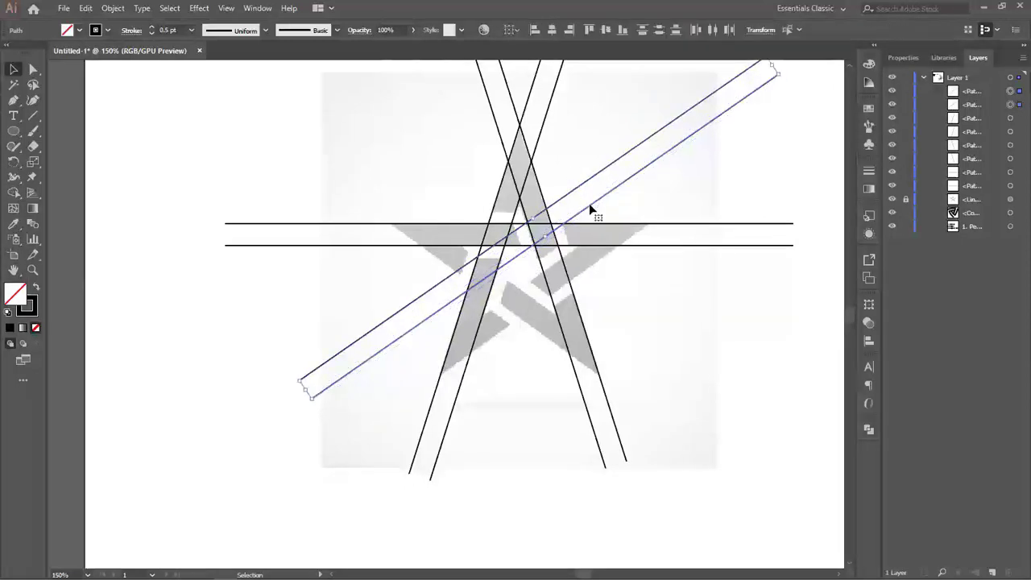
{"action": "left_click_drag", "start_coordinate": [589, 205], "coordinate": [600, 260]}
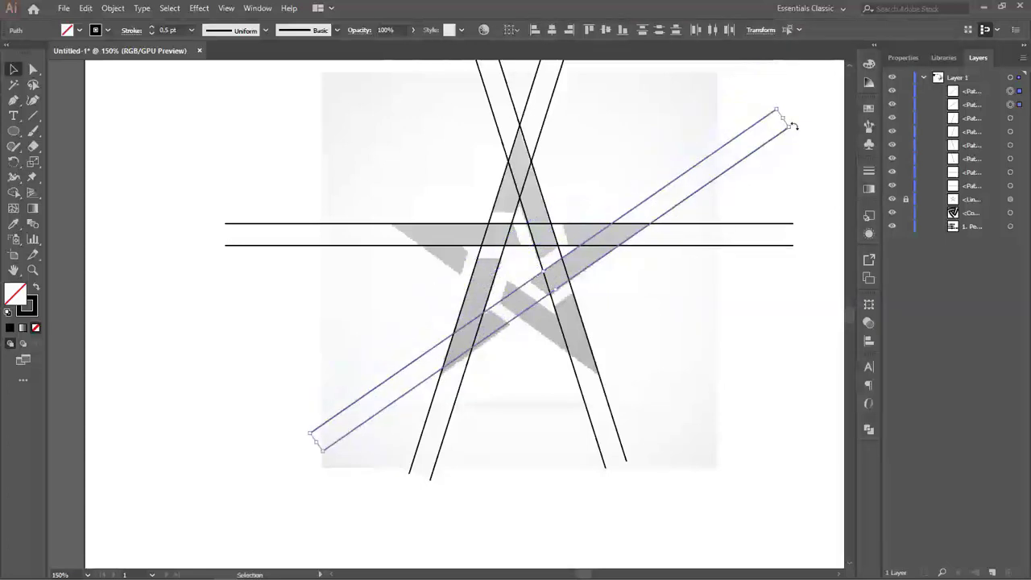
- Fine-tune the pair's rotation and nudge it down to match the edges of the right arm and lower-left tip
{"action": "mouse_move", "coordinate": [792, 126]}
{"action": "left_mouse_down"}
{"action": "mouse_move", "coordinate": [789, 116]}
{"action": "mouse_move", "coordinate": [799, 119]}
{"action": "left_mouse_up"}
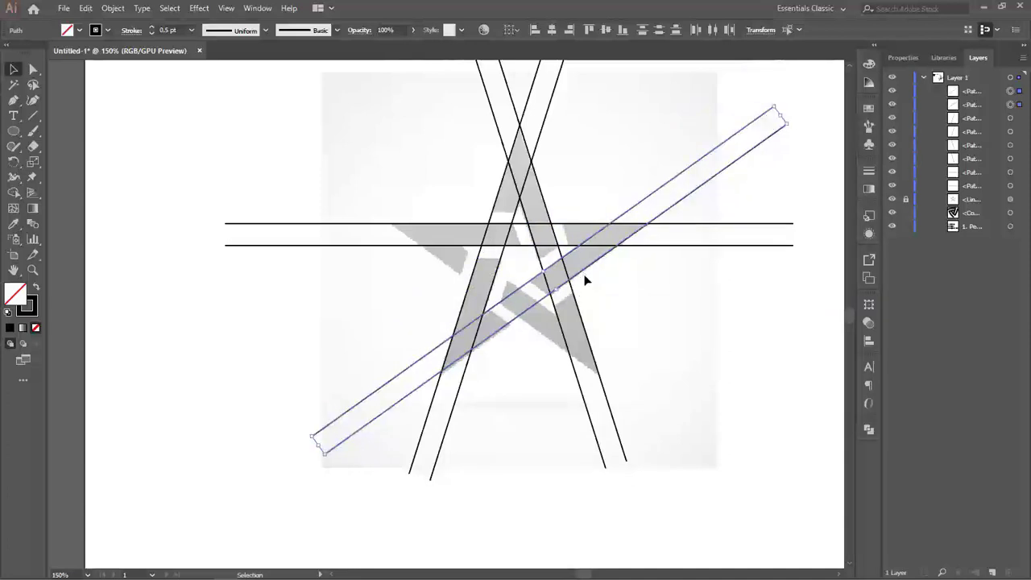
{"action": "scroll", "coordinate": [586, 279], "scroll_direction": "up", "scroll_amount": 1}
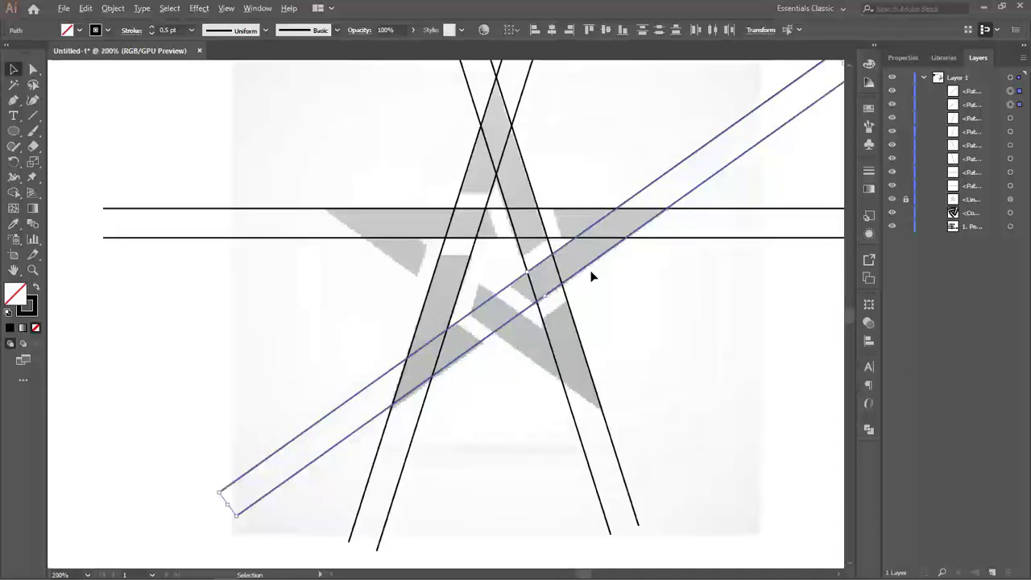
{"action": "scroll", "coordinate": [590, 277], "scroll_direction": "up", "scroll_amount": 1}
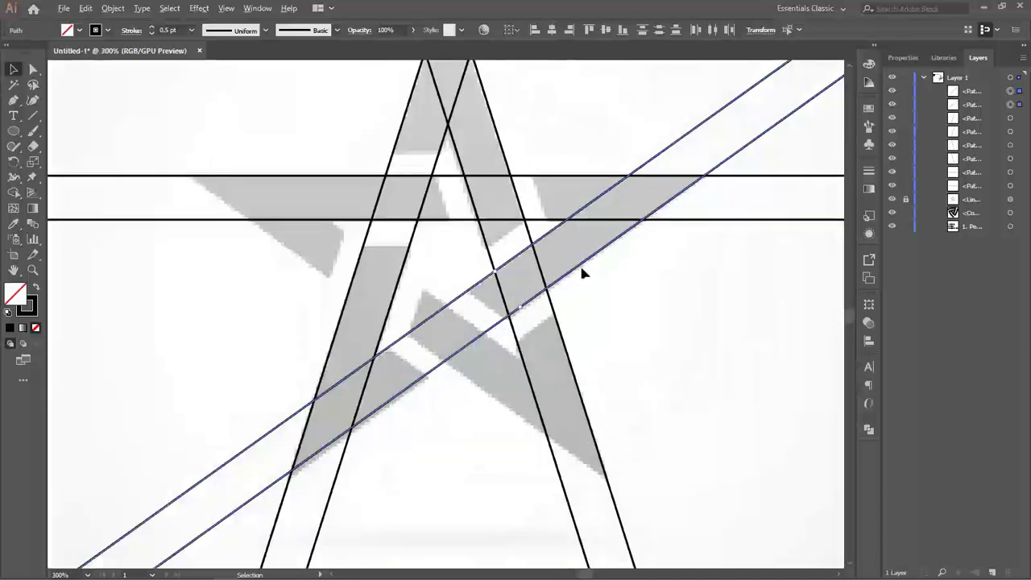
{"action": "scroll", "coordinate": [580, 272], "scroll_direction": "down", "scroll_amount": 1}
{"action": "key", "text": "Down"}
{"action": "key", "text": "Down"}
{"action": "key", "text": "Down"}
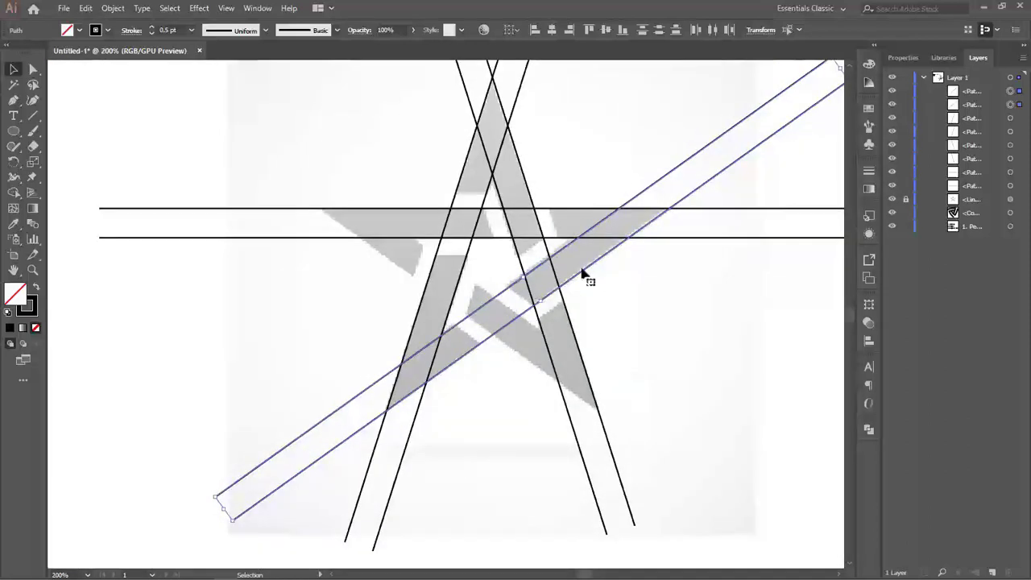
{"action": "scroll", "coordinate": [585, 271], "scroll_direction": "down", "scroll_amount": 1}
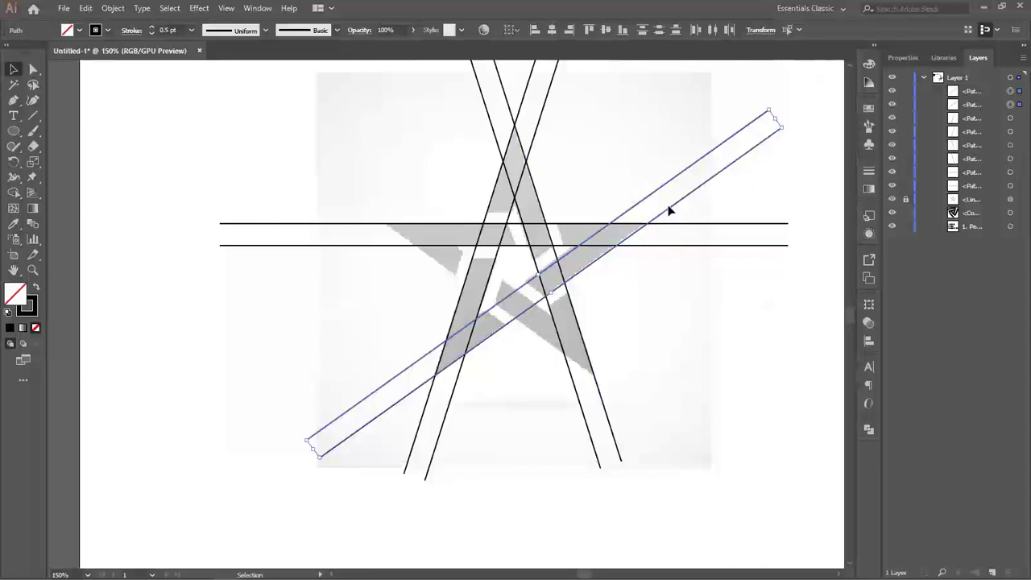
- Place a copy of the pair, reflected across the vertical axis, along the band from the star's left tip to the lower-right tip
{"action": "left_click_drag", "start_coordinate": [668, 211], "coordinate": [642, 182]}
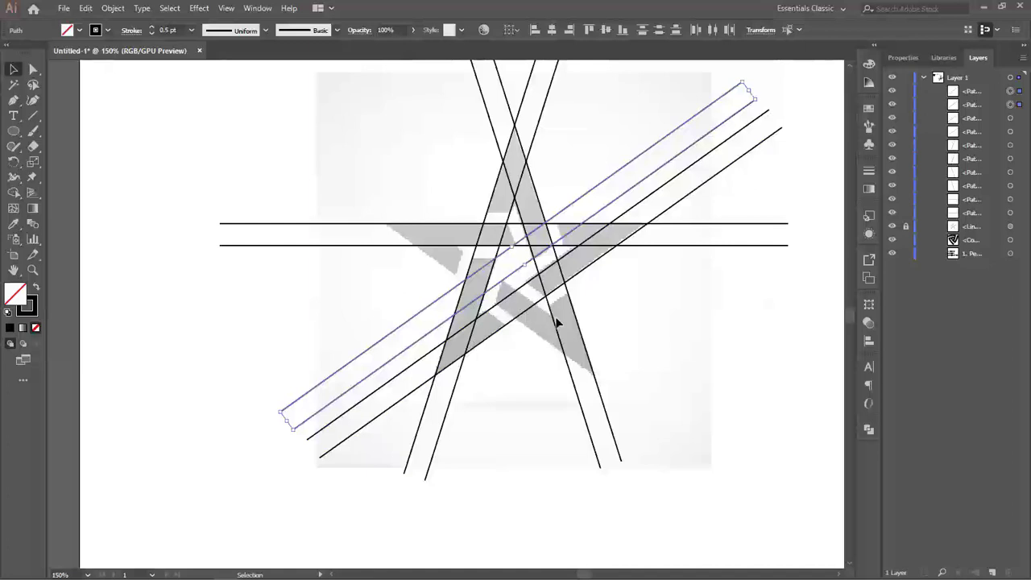
{"action": "right_click", "coordinate": [569, 208]}
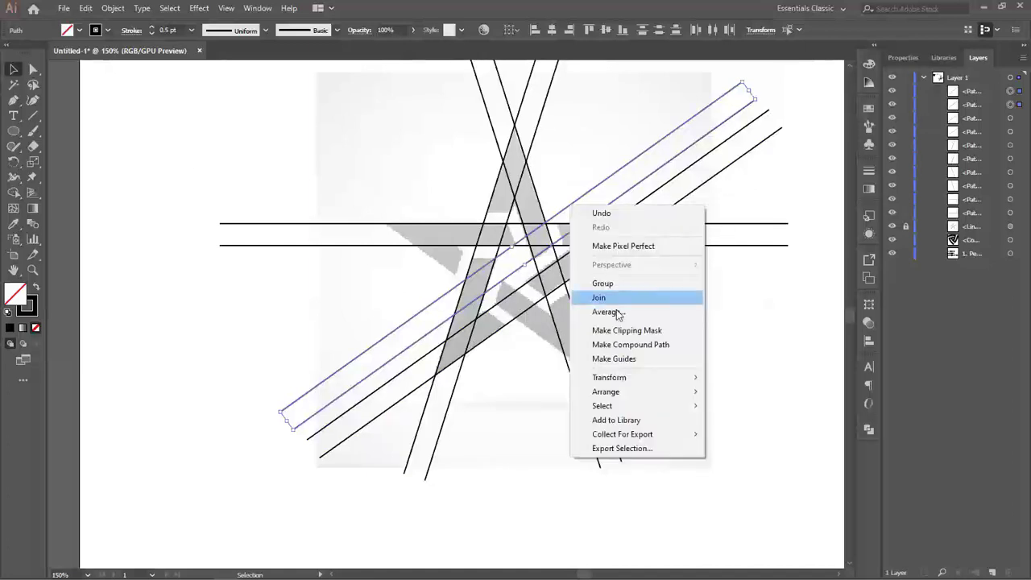
{"action": "mouse_move", "coordinate": [625, 383]}
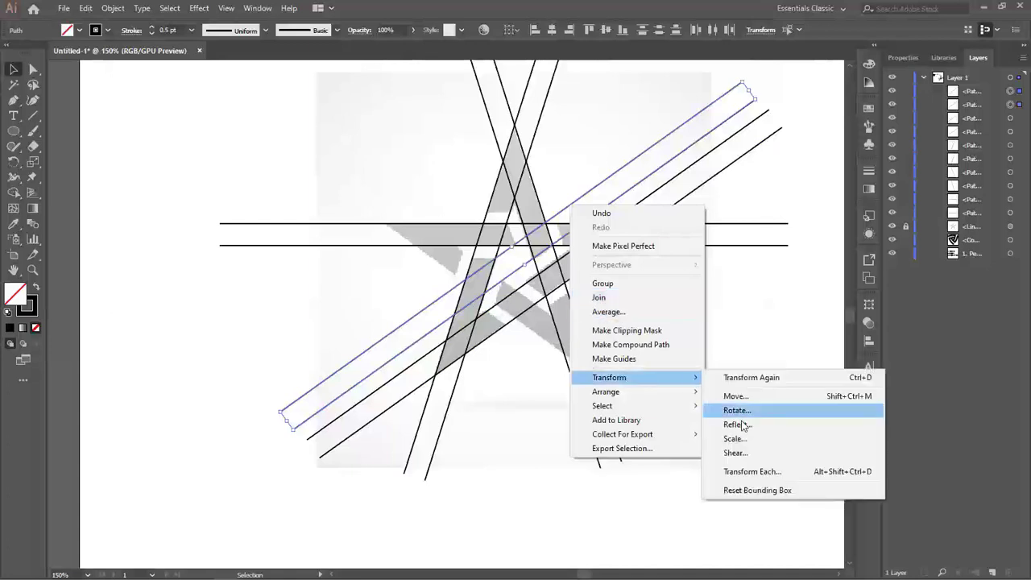
{"action": "left_click", "coordinate": [738, 424]}
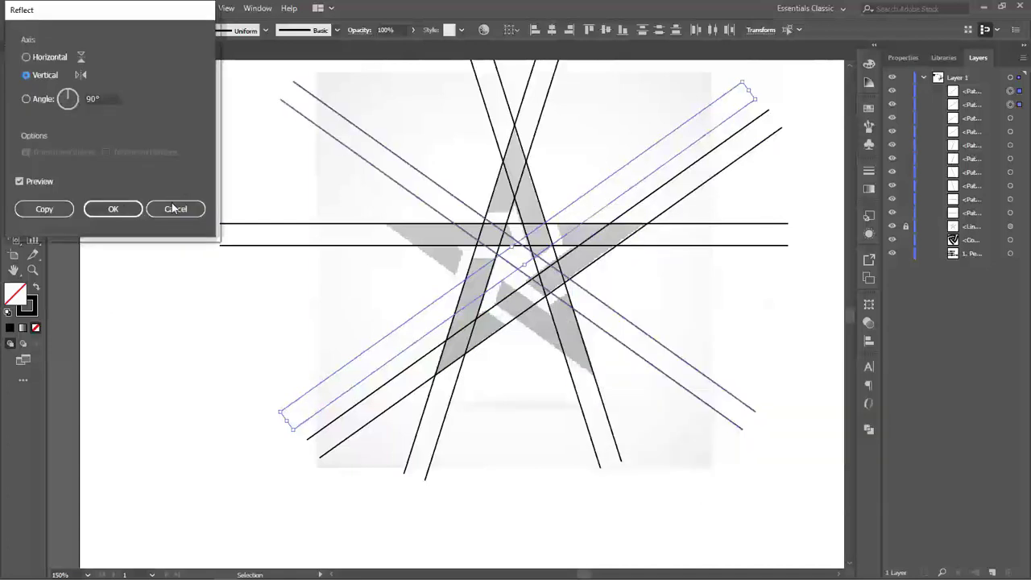
{"action": "left_click", "coordinate": [115, 209]}
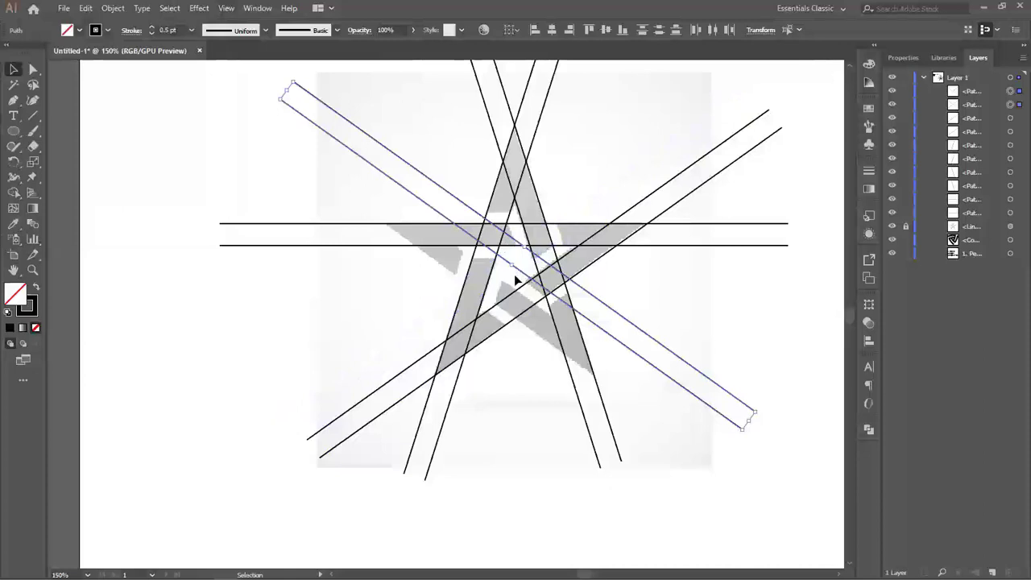
{"action": "left_click_drag", "start_coordinate": [514, 274], "coordinate": [500, 294]}
{"action": "left_click", "coordinate": [630, 285]}
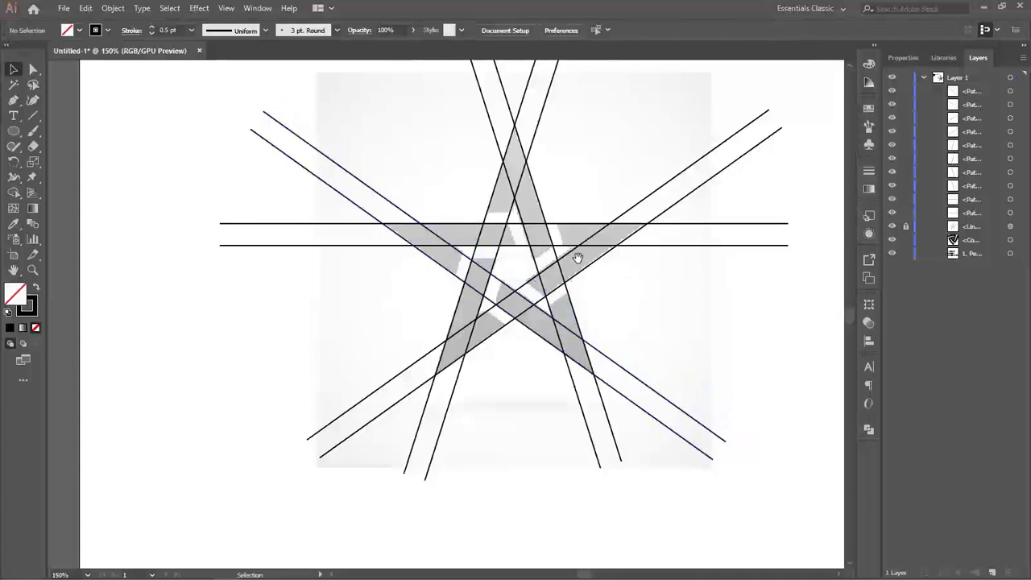
- Duplicate the upper horizontal line upward to the cut edge of the top arm's grey piece
{"action": "left_click_drag", "start_coordinate": [581, 253], "coordinate": [548, 280]}
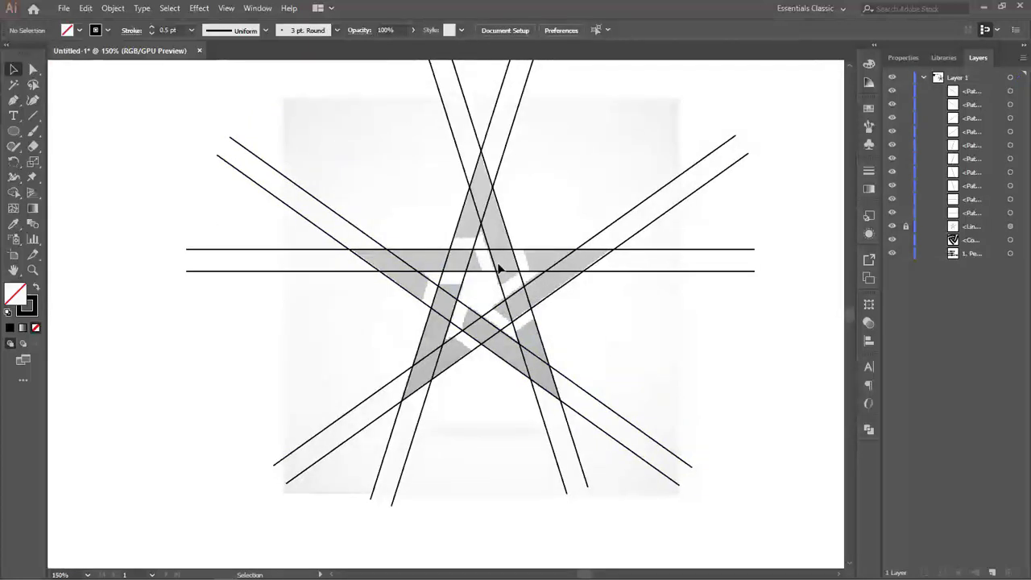
{"action": "scroll", "coordinate": [487, 277], "scroll_direction": "up", "scroll_amount": 1}
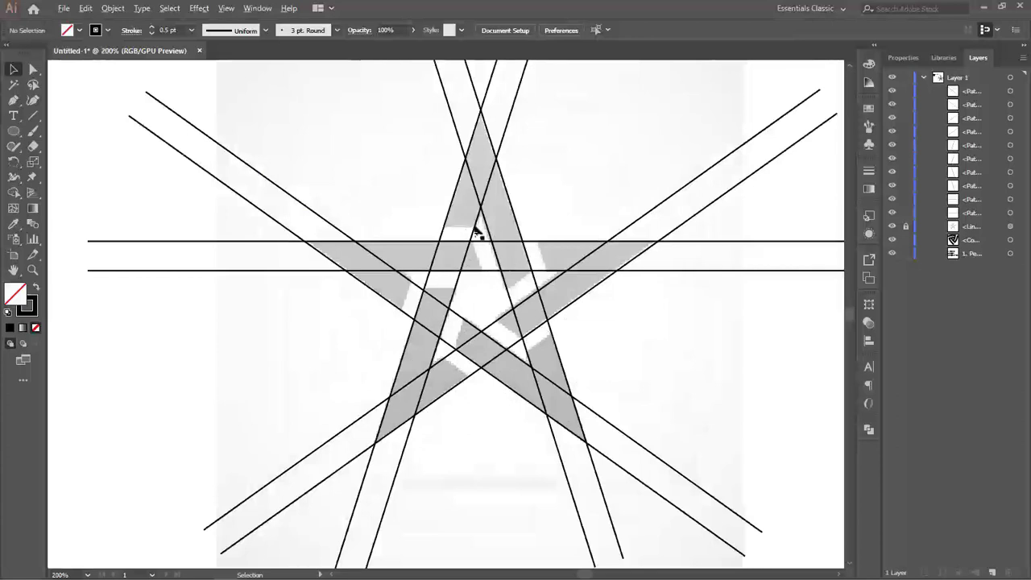
{"action": "left_click", "coordinate": [531, 242]}
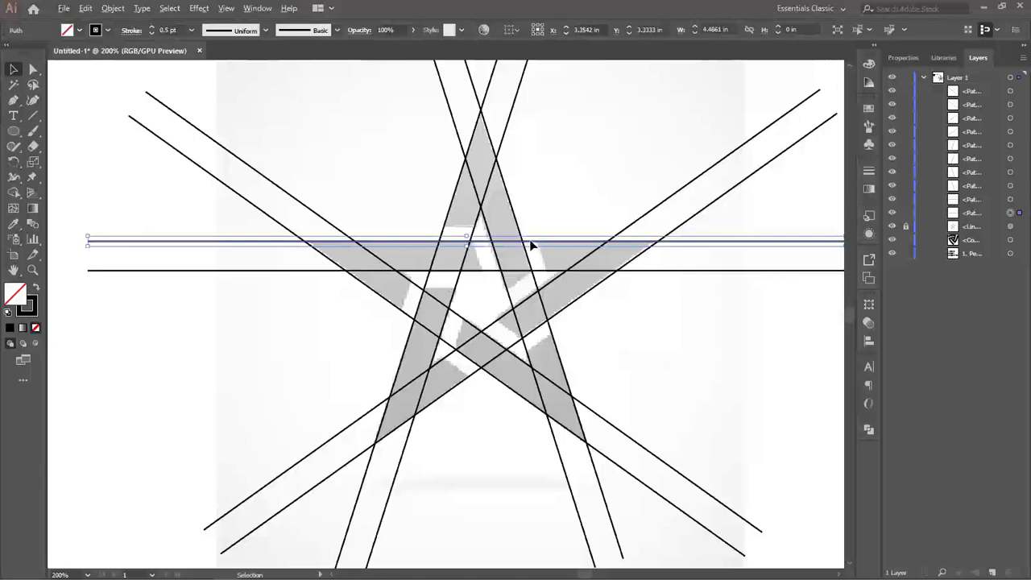
{"action": "left_click_drag", "start_coordinate": [530, 242], "coordinate": [533, 227]}
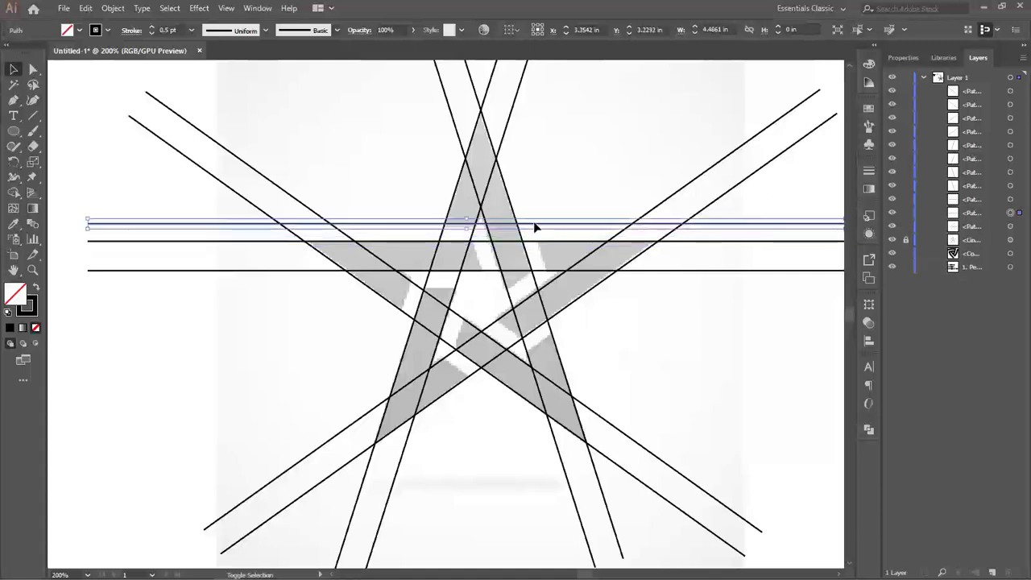
- Duplicate the lower line of the pair ending at the lower-right tip, offsetting the copy downward to the lower-left piece's cut edge
{"action": "scroll", "coordinate": [532, 257], "scroll_direction": "down", "scroll_amount": 2}
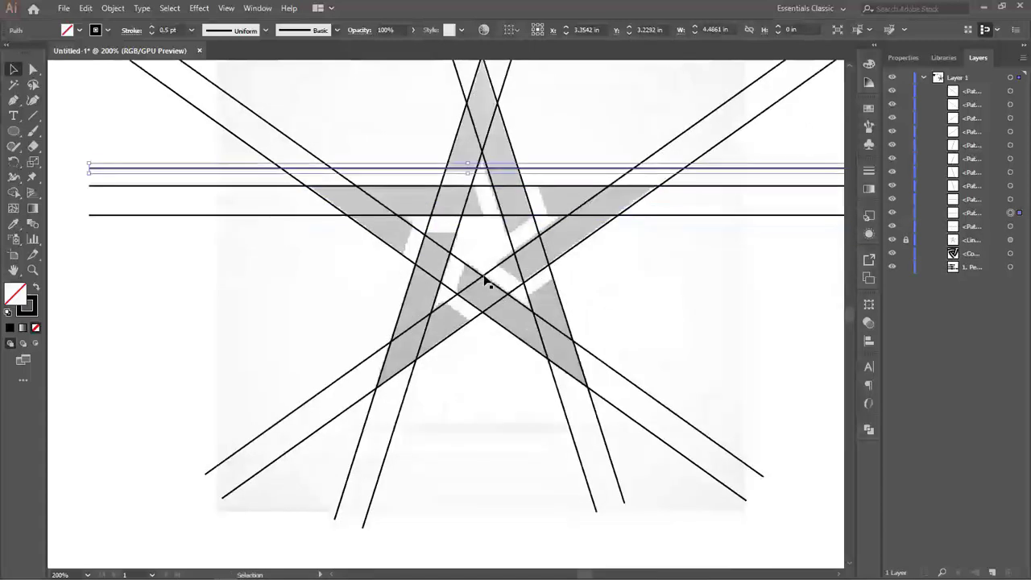
{"action": "left_click", "coordinate": [468, 304]}
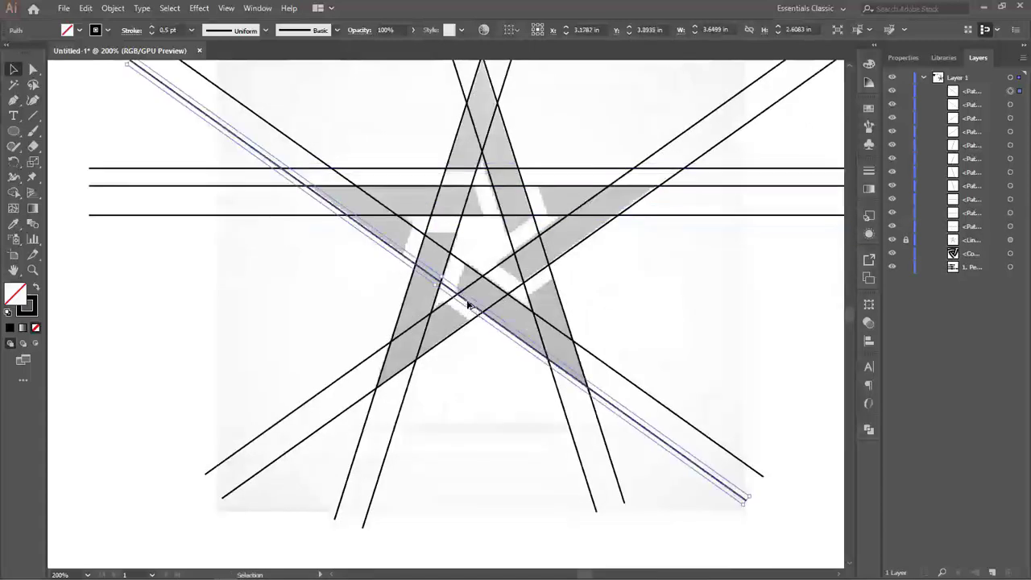
{"action": "left_click_drag", "start_coordinate": [468, 305], "coordinate": [459, 316]}
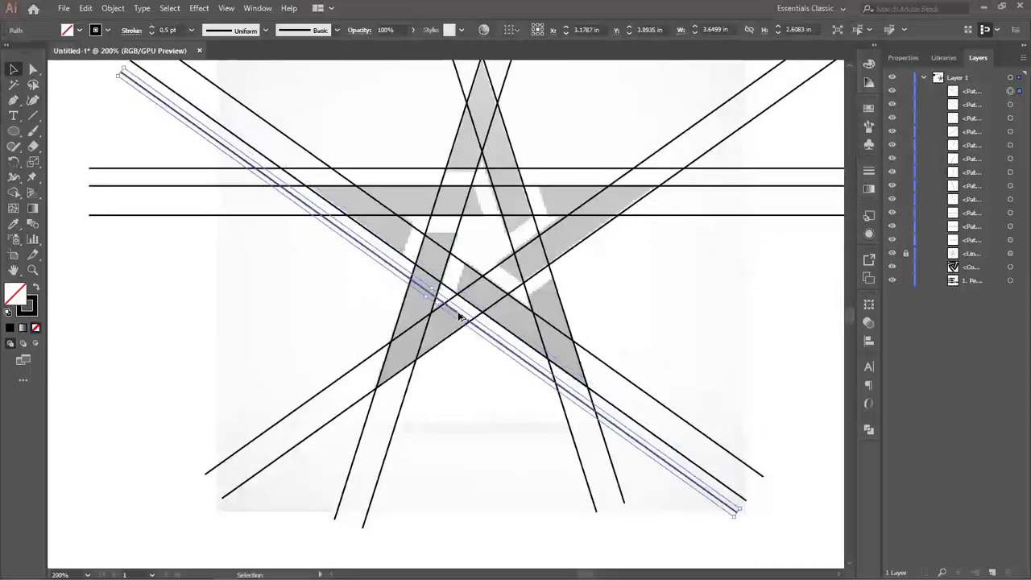
- Duplicate both lines of the pair through the right and lower-left tips outward, one copy on each side across the white gap
{"action": "left_click", "coordinate": [541, 274]}
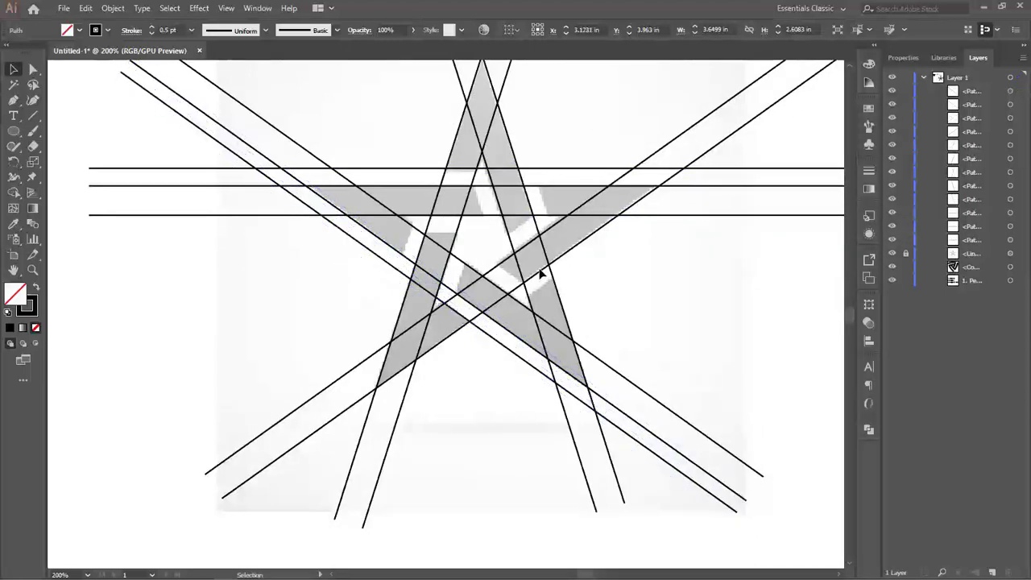
{"action": "left_click", "coordinate": [543, 275]}
{"action": "left_click_drag", "start_coordinate": [541, 274], "coordinate": [549, 286]}
{"action": "left_click", "coordinate": [529, 244]}
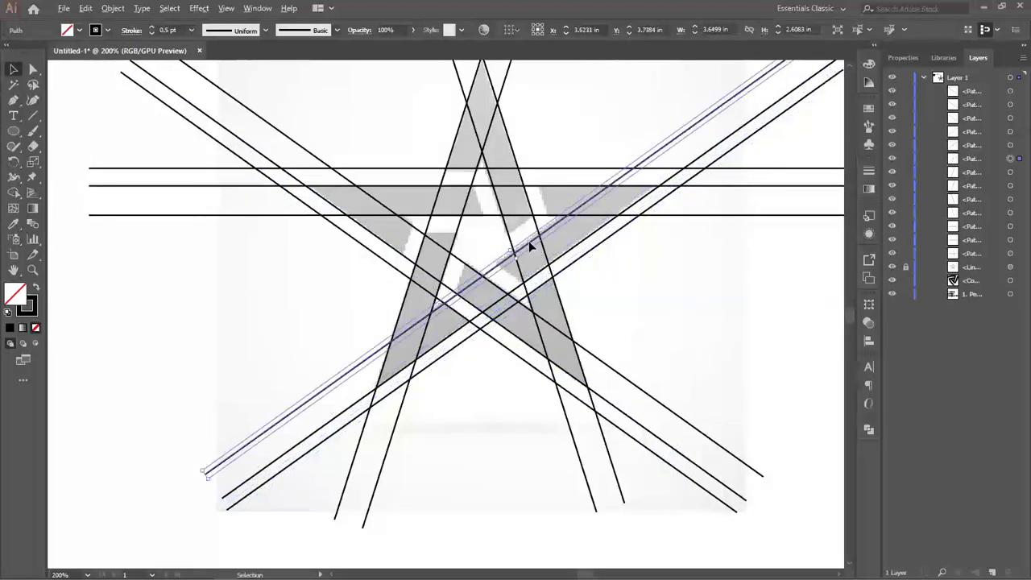
{"action": "left_click_drag", "start_coordinate": [529, 244], "coordinate": [475, 229]}
- Duplicate the lines of the two steep pairs outward so the copies follow the outer edges of the white gaps
{"action": "left_click", "coordinate": [434, 212]}
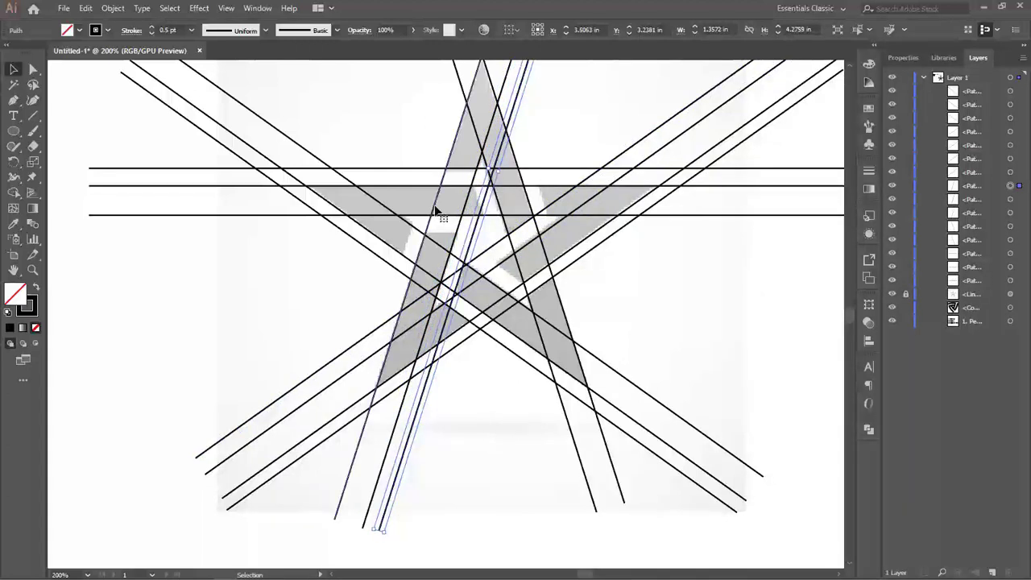
{"action": "left_click_drag", "start_coordinate": [422, 202], "coordinate": [424, 203]}
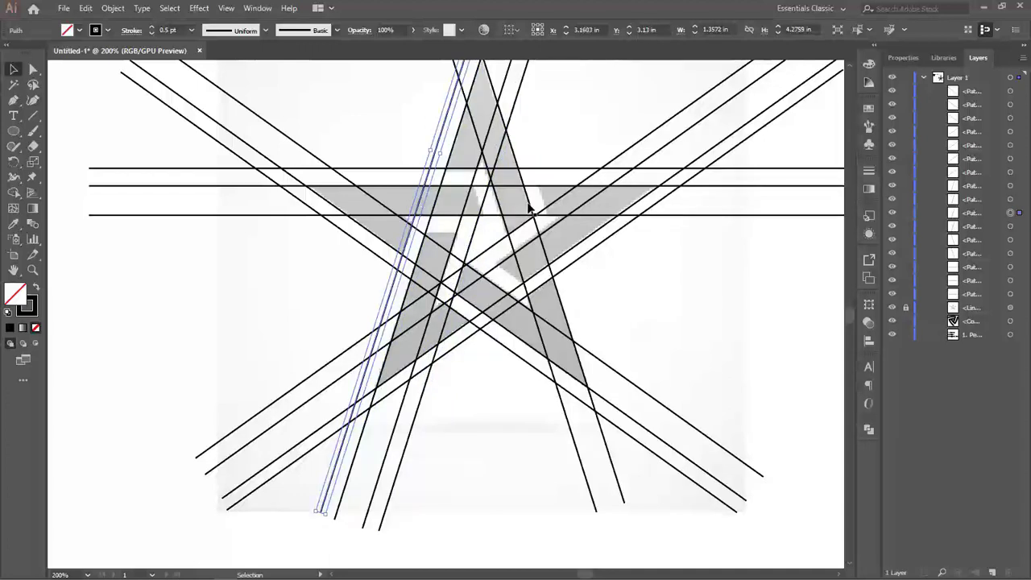
{"action": "left_click", "coordinate": [498, 203]}
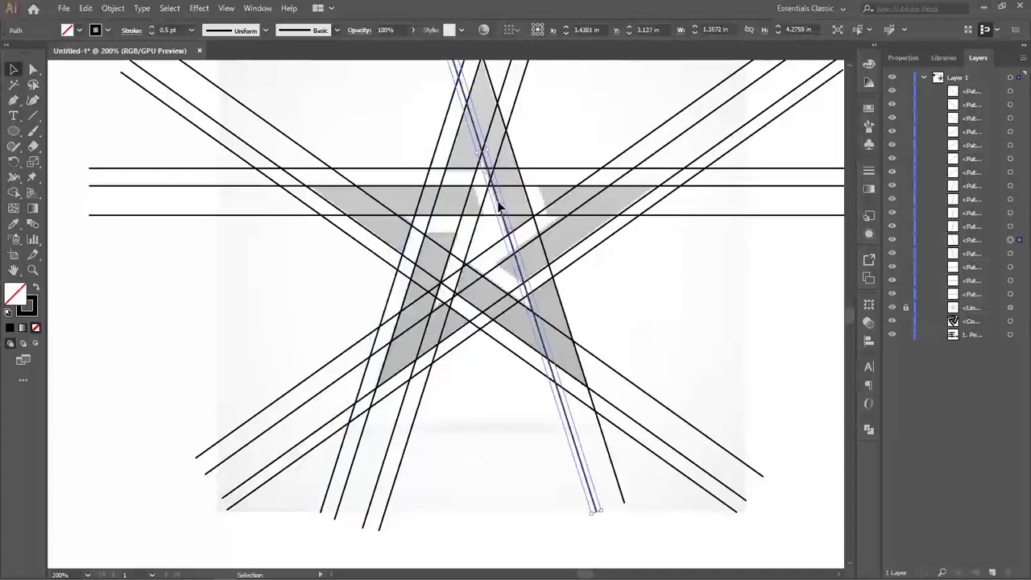
{"action": "left_click_drag", "start_coordinate": [498, 202], "coordinate": [544, 199]}
{"action": "left_click", "coordinate": [527, 201]}
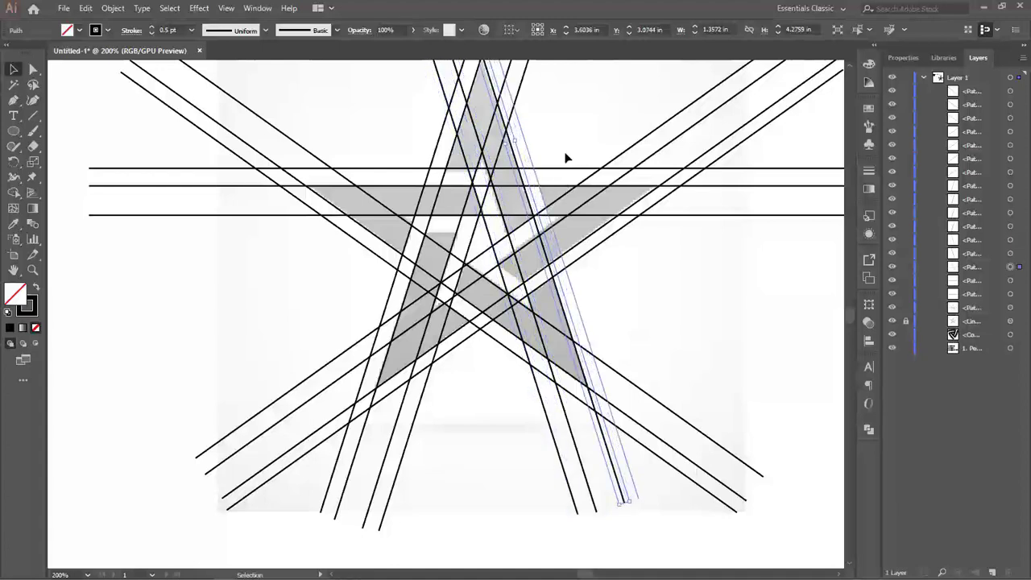
- Duplicate the lower horizontal line downward to the top edge of the lower-left leg's grey piece and clear the selection
{"action": "left_click", "coordinate": [455, 214]}
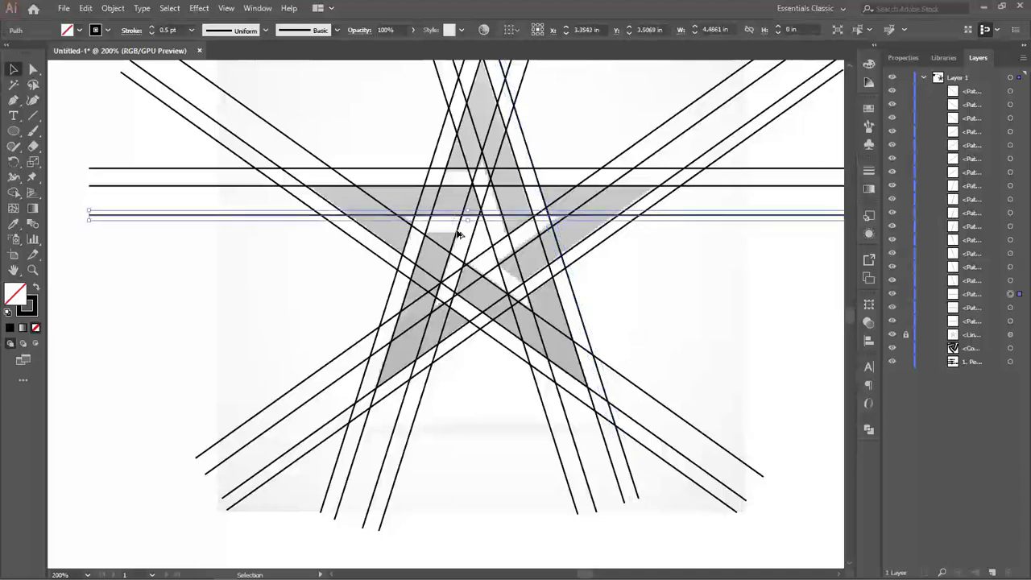
{"action": "left_click", "coordinate": [451, 222]}
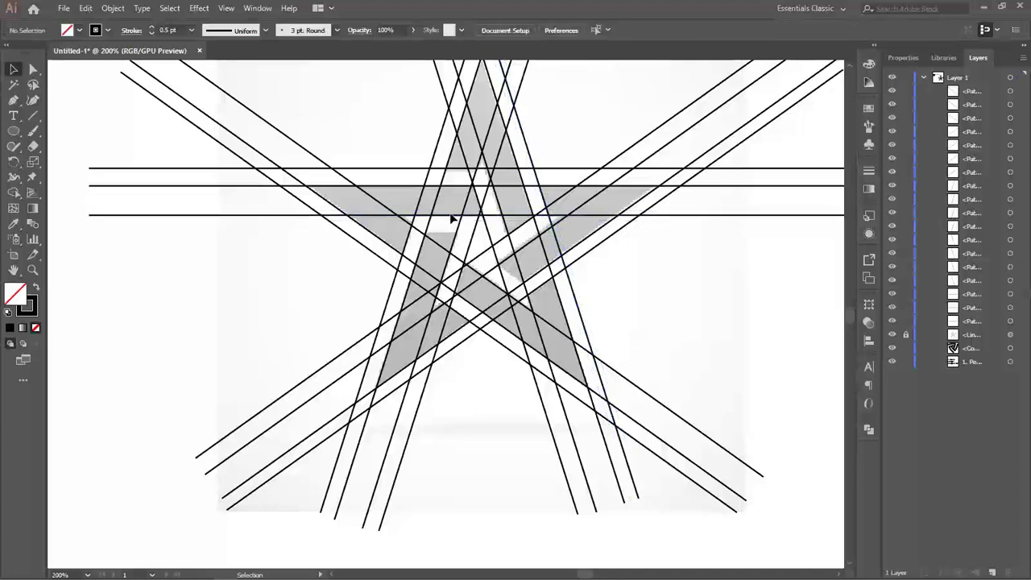
{"action": "left_click", "coordinate": [453, 215]}
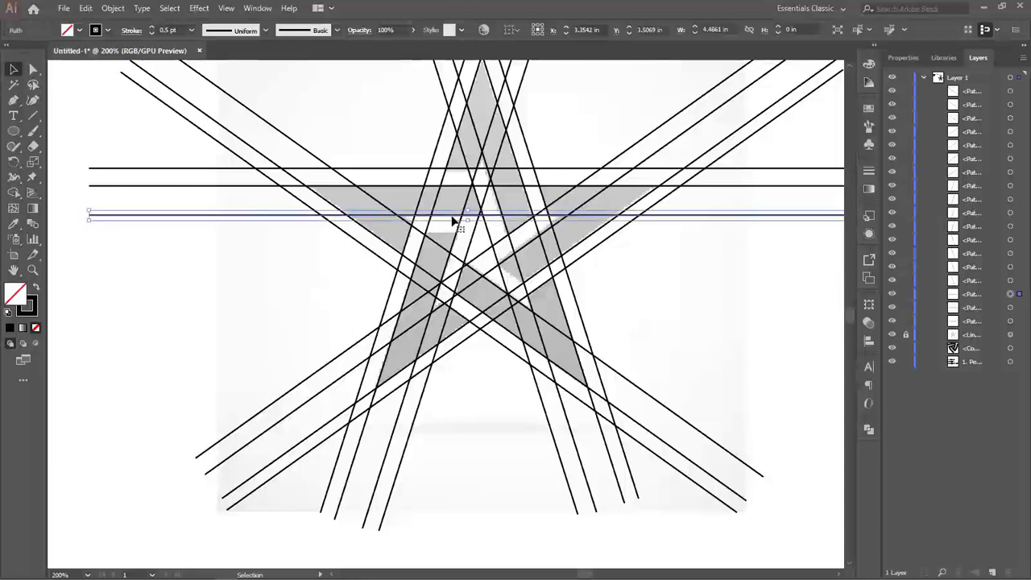
{"action": "left_click", "coordinate": [452, 221]}
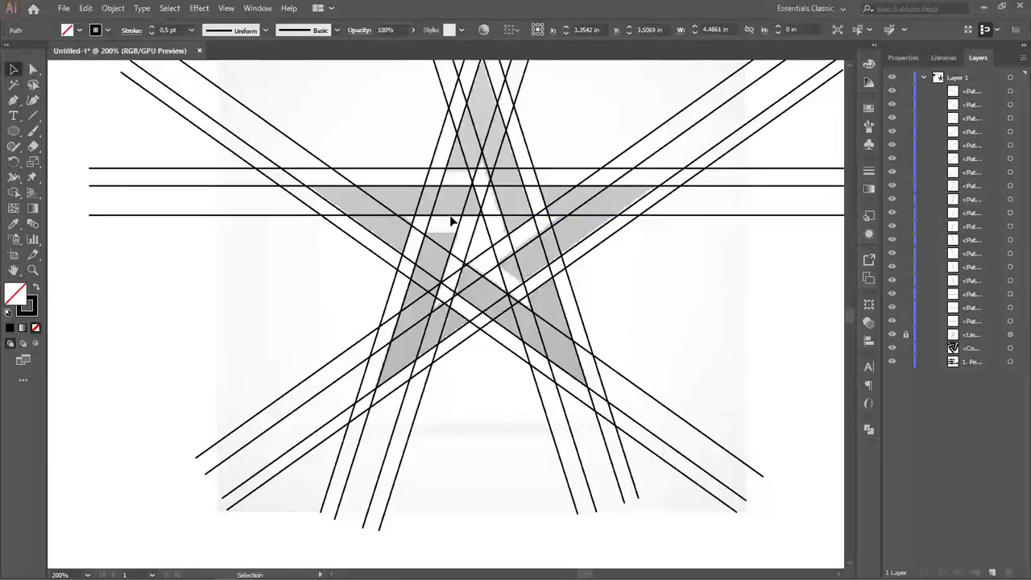
{"action": "left_click_drag", "start_coordinate": [451, 216], "coordinate": [453, 234]}
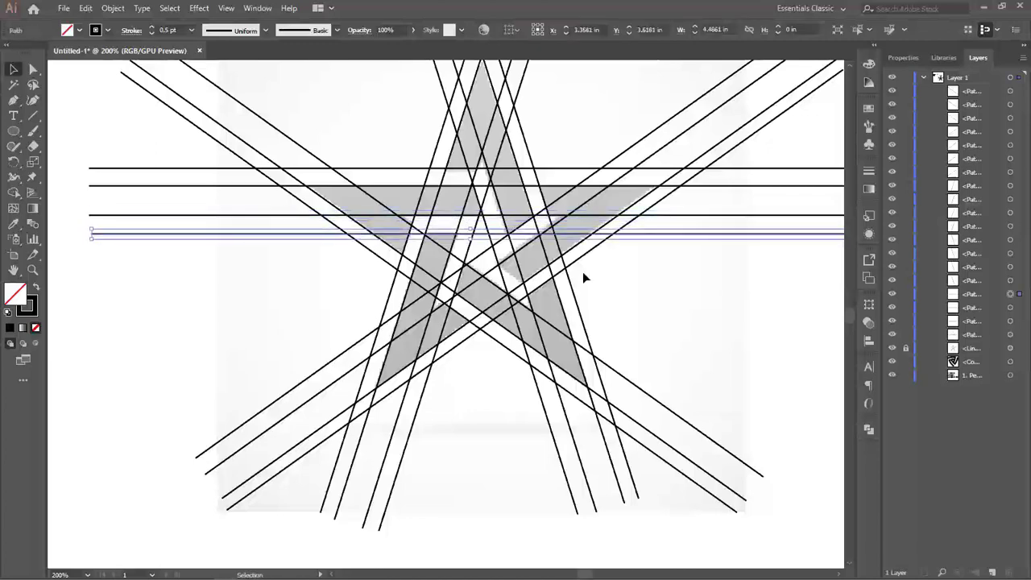
{"action": "left_click", "coordinate": [624, 293]}
{"action": "scroll", "coordinate": [624, 293], "scroll_direction": "down", "scroll_amount": 1}
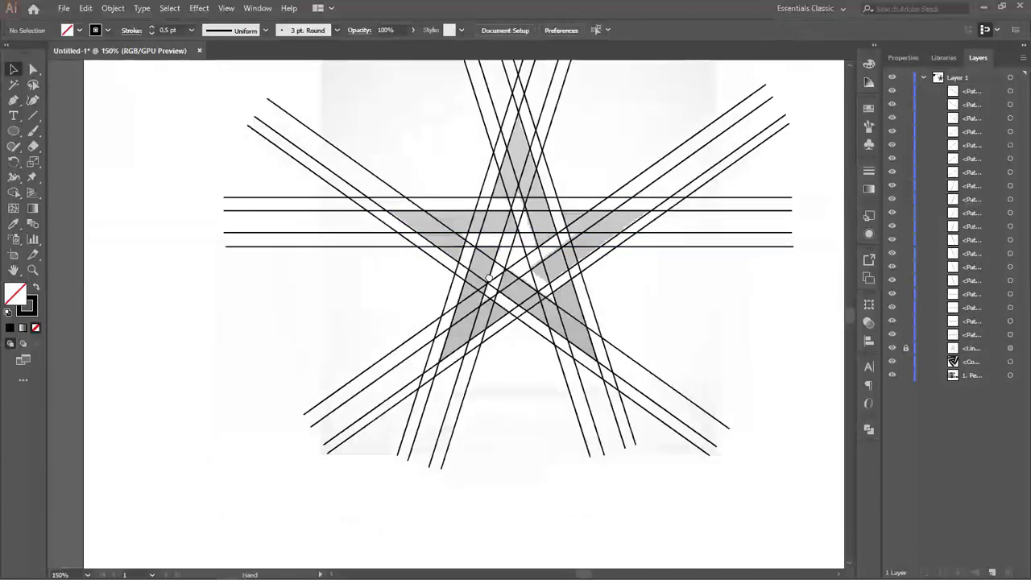
{"action": "left_click_drag", "start_coordinate": [557, 248], "coordinate": [491, 297]}
{"action": "scroll", "coordinate": [553, 288], "scroll_direction": "down", "scroll_amount": 1}
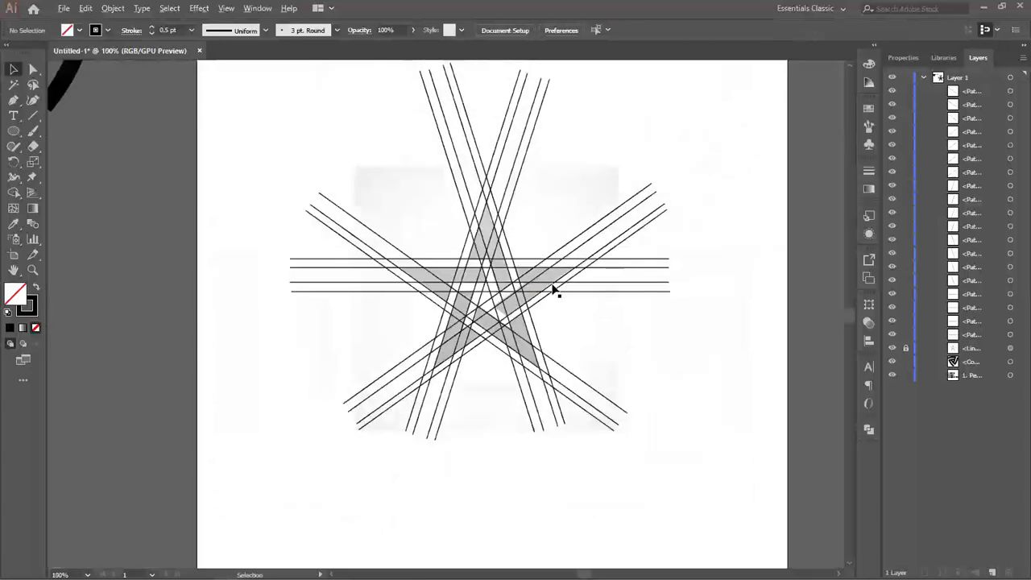
- Select all the star's construction lines and start Shape Builder with a black fill and no stroke
{"action": "scroll", "coordinate": [552, 289], "scroll_direction": "up", "scroll_amount": 1}
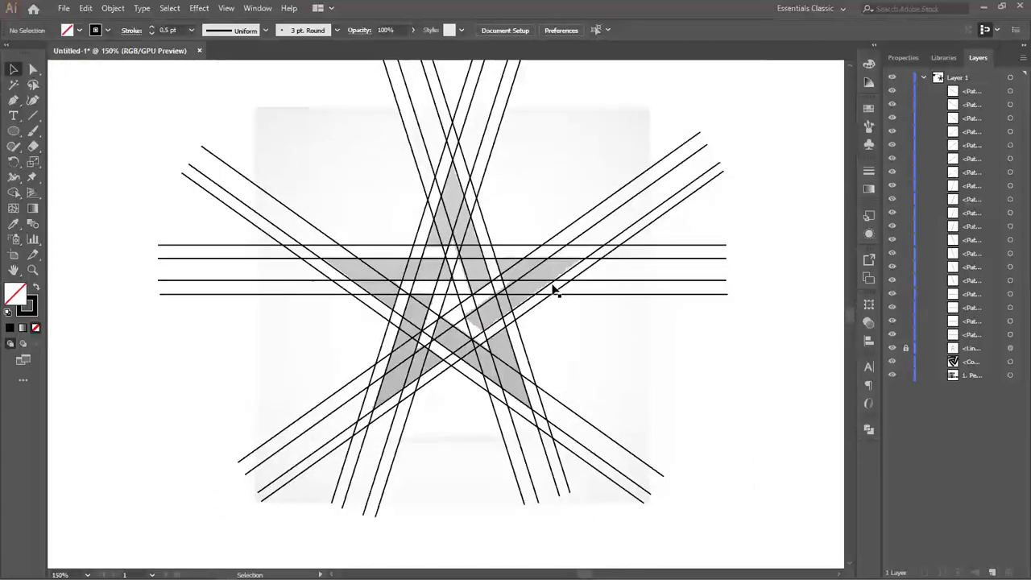
{"action": "scroll", "coordinate": [553, 287], "scroll_direction": "down", "scroll_amount": 1}
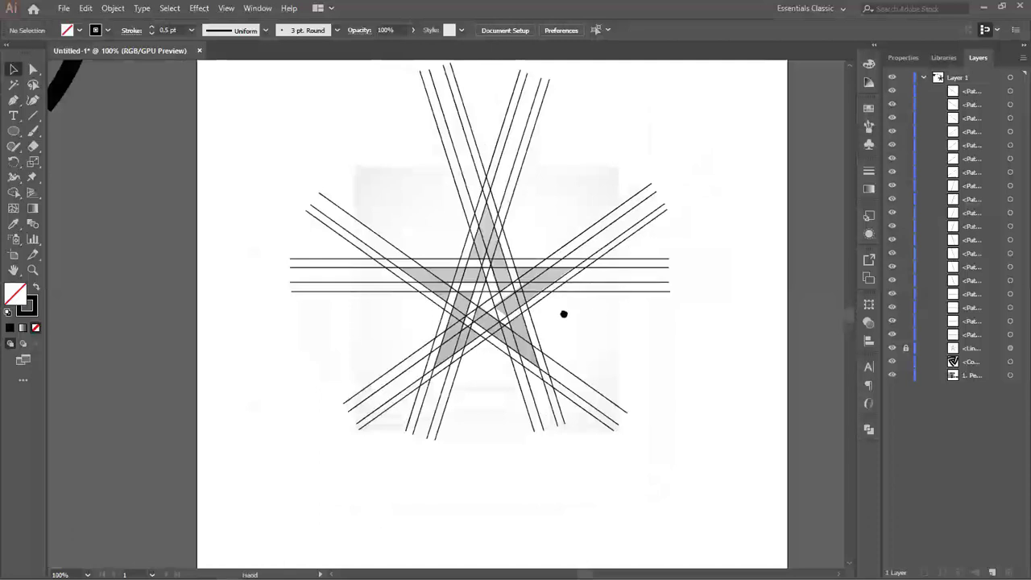
{"action": "scroll", "coordinate": [561, 313], "scroll_direction": "up", "scroll_amount": 1}
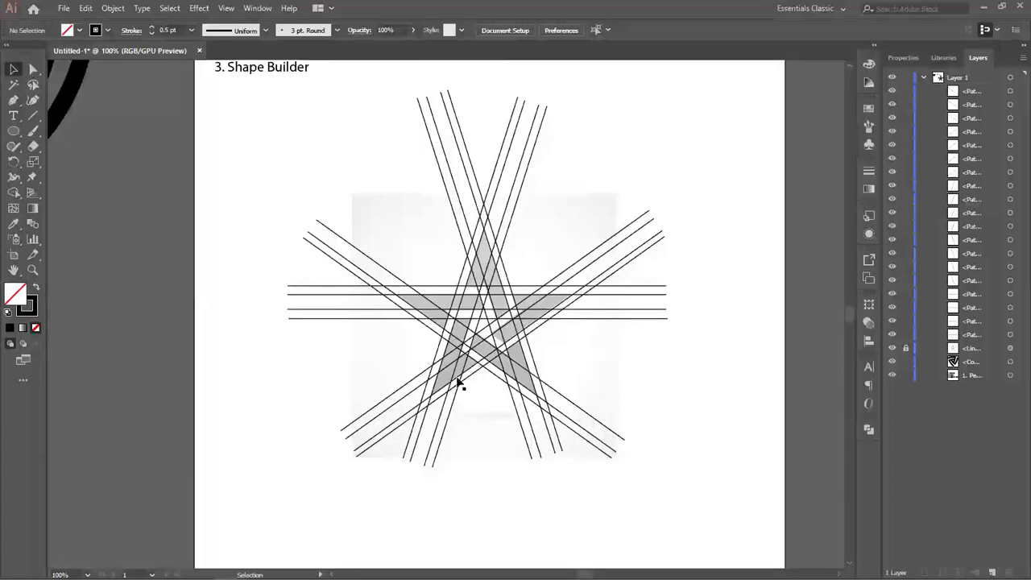
{"action": "scroll", "coordinate": [475, 328], "scroll_direction": "up", "scroll_amount": 2}
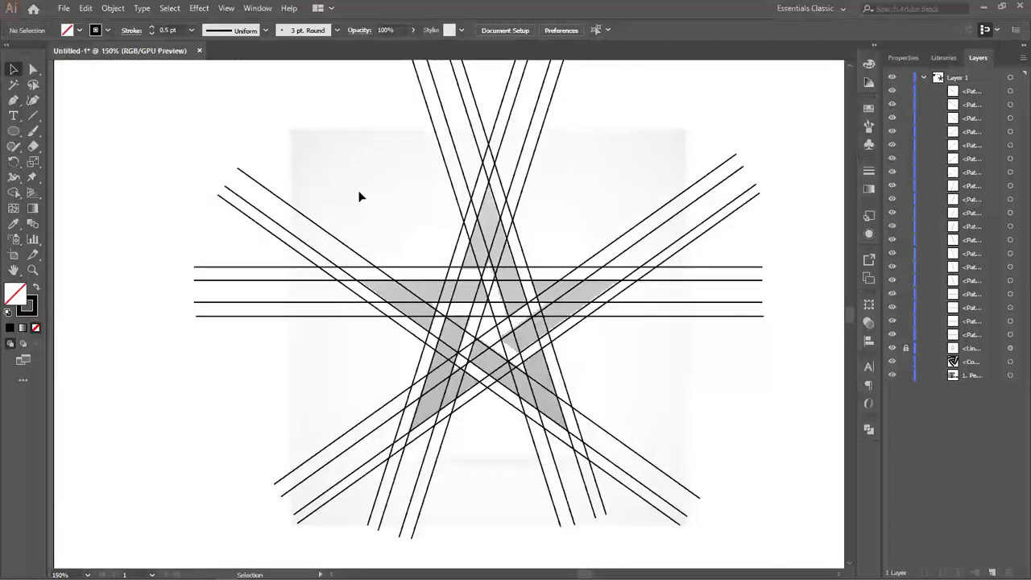
{"action": "left_click_drag", "start_coordinate": [330, 161], "coordinate": [427, 406]}
{"action": "left_click_drag", "start_coordinate": [514, 424], "coordinate": [619, 436]}
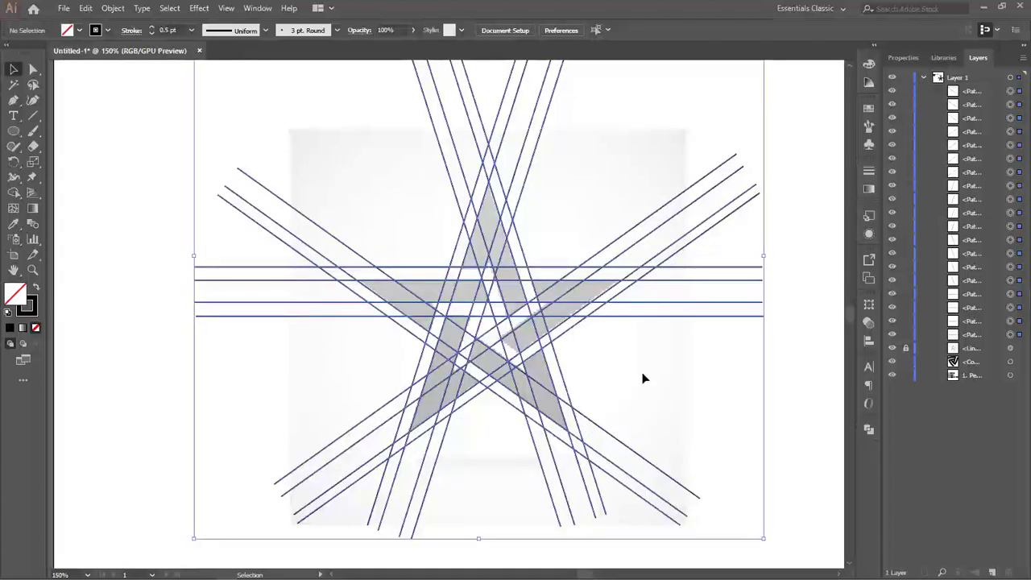
{"action": "left_click", "coordinate": [13, 194]}
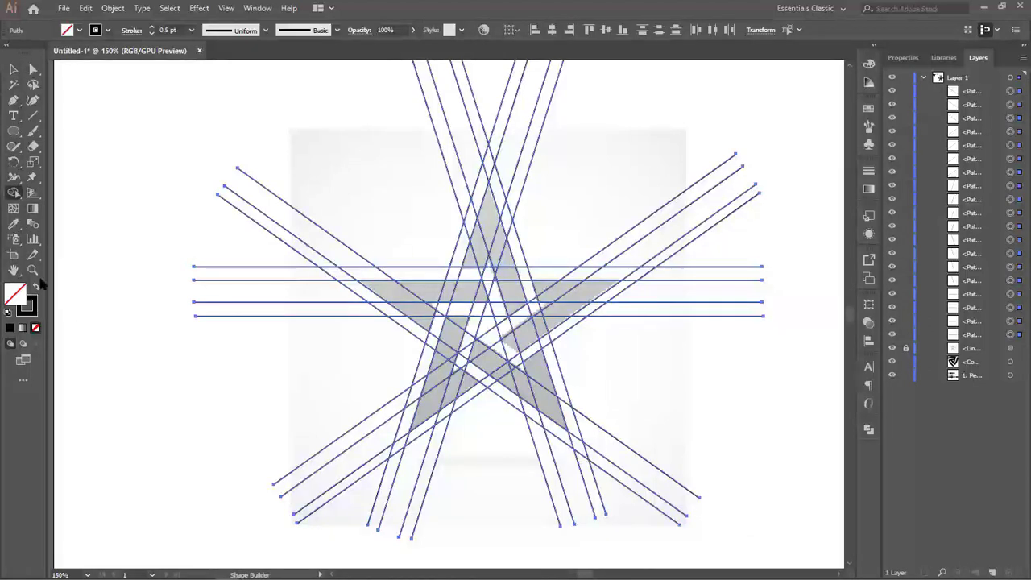
{"action": "key", "text": "shift+x"}
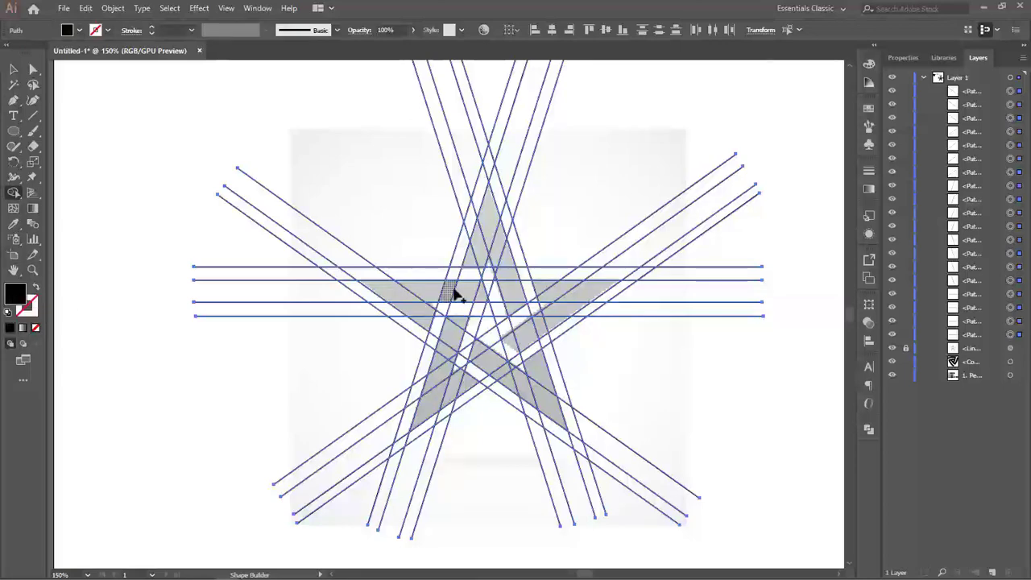
- Try to merge the regions of the left arm and the lower-left leg into black pieces with Shape Builder
{"action": "scroll", "coordinate": [481, 304], "scroll_direction": "up", "scroll_amount": 3}
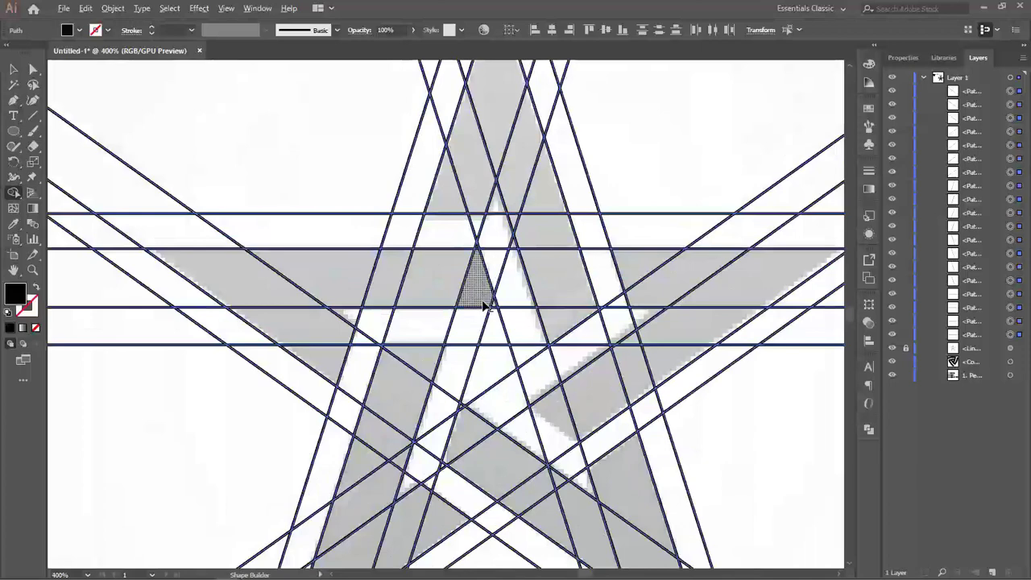
{"action": "scroll", "coordinate": [483, 305], "scroll_direction": "up", "scroll_amount": 2}
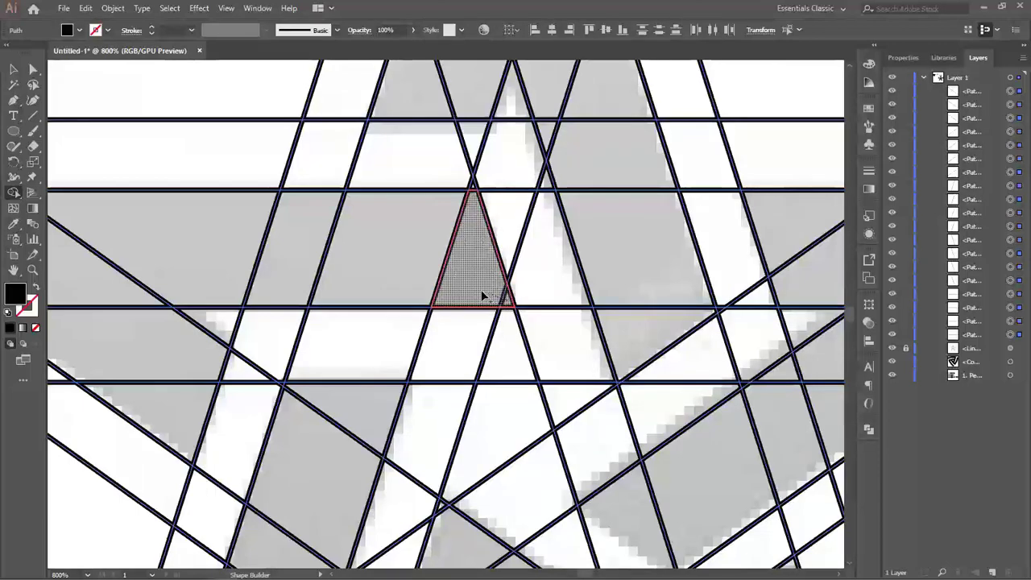
{"action": "mouse_move", "coordinate": [426, 264]}
{"action": "left_mouse_down"}
{"action": "mouse_move", "coordinate": [283, 256]}
{"action": "mouse_move", "coordinate": [337, 260]}
{"action": "mouse_move", "coordinate": [433, 240]}
{"action": "mouse_move", "coordinate": [237, 238]}
{"action": "mouse_move", "coordinate": [344, 351]}
{"action": "left_mouse_up"}
{"action": "scroll", "coordinate": [342, 264], "scroll_direction": "down", "scroll_amount": 1}
{"action": "scroll", "coordinate": [442, 356], "scroll_direction": "down", "scroll_amount": 1}
{"action": "left_click_drag", "start_coordinate": [451, 388], "coordinate": [414, 199]}
{"action": "mouse_move", "coordinate": [432, 159]}
{"action": "left_mouse_down"}
{"action": "mouse_move", "coordinate": [386, 235]}
{"action": "mouse_move", "coordinate": [405, 257]}
{"action": "mouse_move", "coordinate": [371, 271]}
{"action": "mouse_move", "coordinate": [357, 369]}
{"action": "left_mouse_up"}
{"action": "mouse_move", "coordinate": [401, 344]}
{"action": "left_mouse_down"}
{"action": "mouse_move", "coordinate": [459, 314]}
{"action": "mouse_move", "coordinate": [414, 323]}
{"action": "left_mouse_up"}
{"action": "left_click_drag", "start_coordinate": [488, 242], "coordinate": [390, 305]}
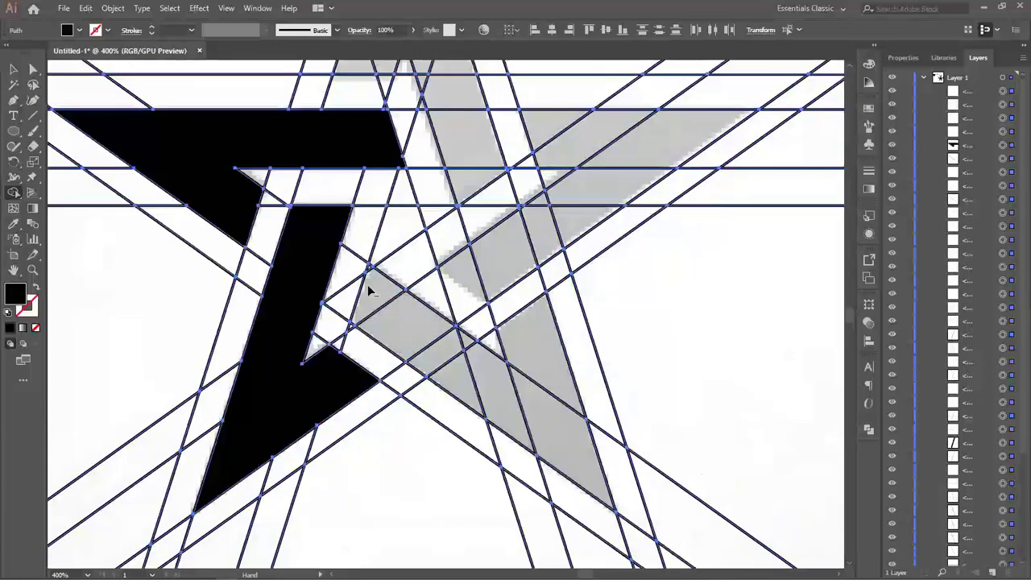
- Try to merge the regions of the lower-right leg into one black piece, following the grey reference
{"action": "scroll", "coordinate": [367, 289], "scroll_direction": "up", "scroll_amount": 3}
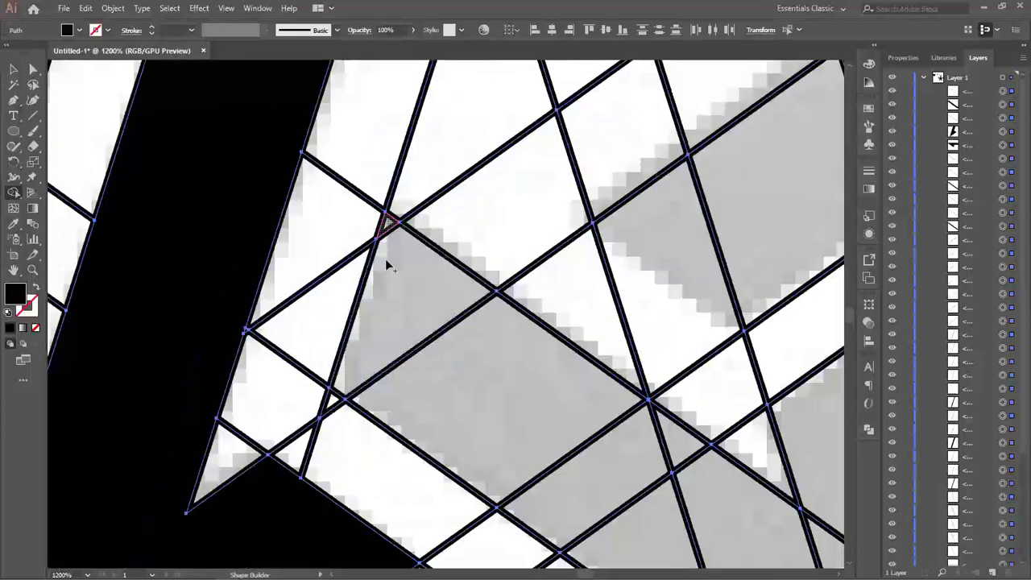
{"action": "mouse_move", "coordinate": [387, 242]}
{"action": "left_mouse_down"}
{"action": "mouse_move", "coordinate": [459, 389]}
{"action": "mouse_move", "coordinate": [524, 435]}
{"action": "mouse_move", "coordinate": [531, 417]}
{"action": "left_mouse_up"}
{"action": "scroll", "coordinate": [606, 479], "scroll_direction": "down", "scroll_amount": 1}
{"action": "left_click_drag", "start_coordinate": [608, 481], "coordinate": [395, 292]}
{"action": "scroll", "coordinate": [395, 292], "scroll_direction": "down", "scroll_amount": 1}
{"action": "mouse_move", "coordinate": [363, 260]}
{"action": "left_mouse_down"}
{"action": "mouse_move", "coordinate": [395, 296]}
{"action": "mouse_move", "coordinate": [429, 272]}
{"action": "mouse_move", "coordinate": [427, 307]}
{"action": "mouse_move", "coordinate": [531, 384]}
{"action": "mouse_move", "coordinate": [566, 427]}
{"action": "mouse_move", "coordinate": [521, 249]}
{"action": "left_mouse_up"}
{"action": "left_click_drag", "start_coordinate": [505, 175], "coordinate": [446, 313]}
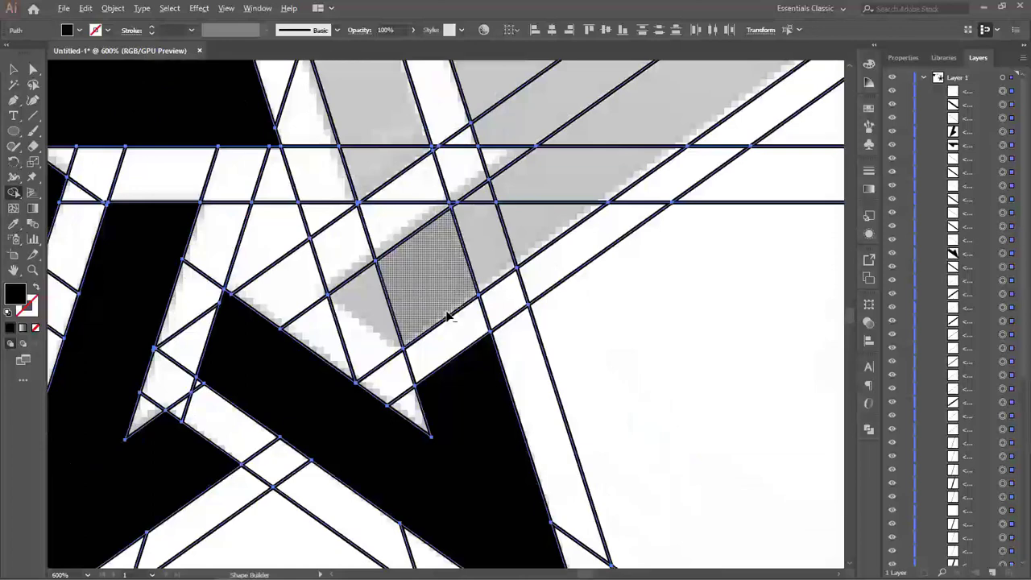
- Undo all the Shape Builder merges back to the plain construction lines and clear the selection
{"action": "scroll", "coordinate": [448, 316], "scroll_direction": "down", "scroll_amount": 1}
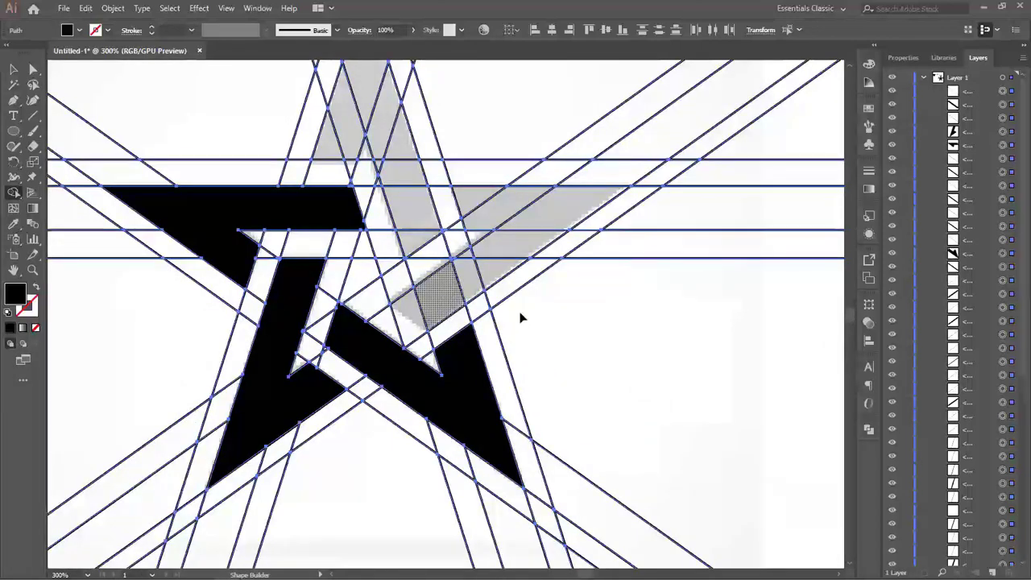
{"action": "key", "text": "ctrl+z"}
{"action": "key", "text": "ctrl+z"}
{"action": "key", "text": "ctrl+z"}
{"action": "key", "text": "ctrl+z"}
{"action": "key", "text": "ctrl+z"}
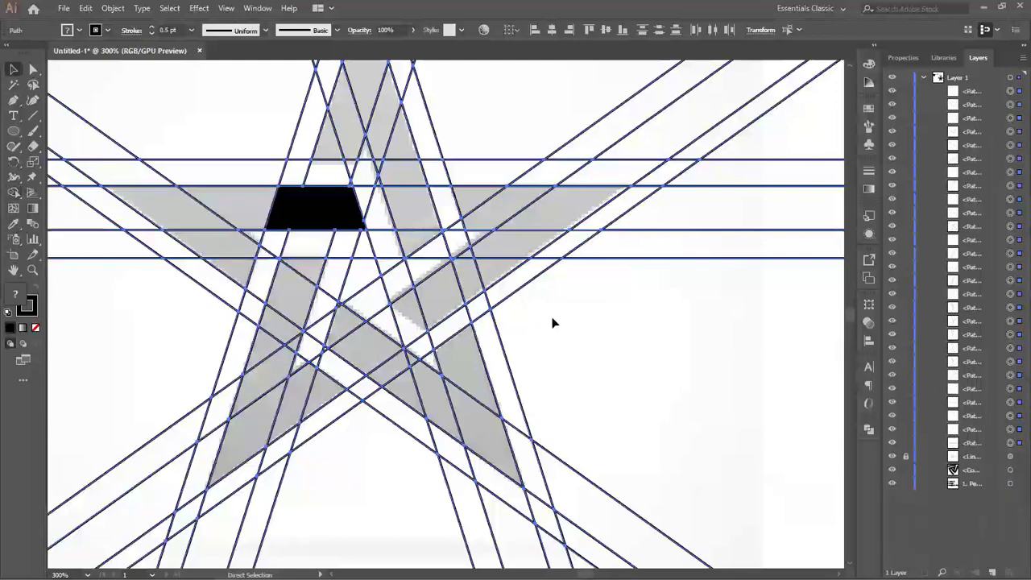
{"action": "key", "text": "ctrl+z"}
{"action": "left_click", "coordinate": [595, 332]}
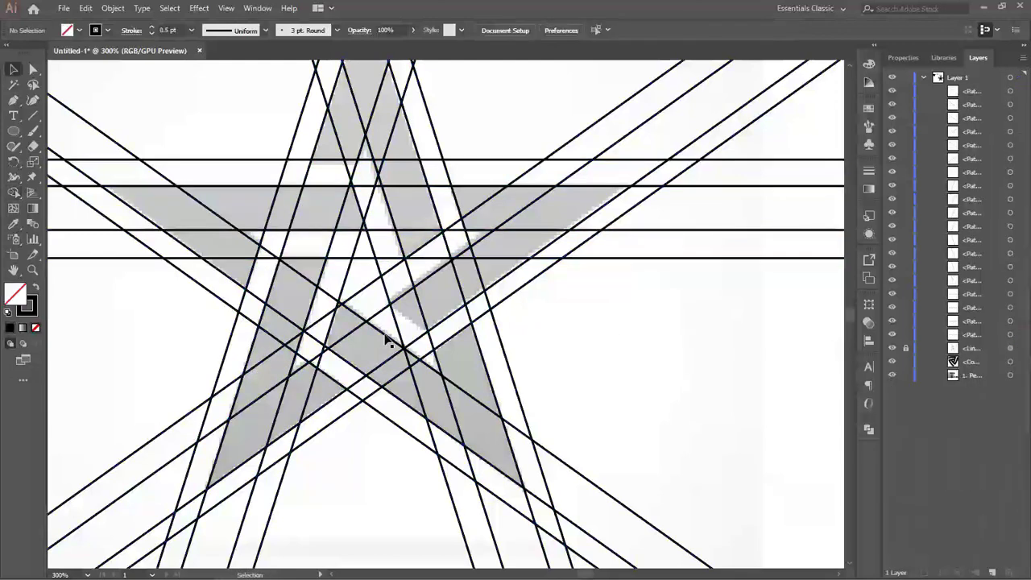
- Duplicate the upper line descending toward the lower-right tip, offsetting the copy upward to the cut end of the right arm's grey piece
{"action": "left_click_drag", "start_coordinate": [389, 340], "coordinate": [405, 321]}
{"action": "left_click", "coordinate": [566, 319]}
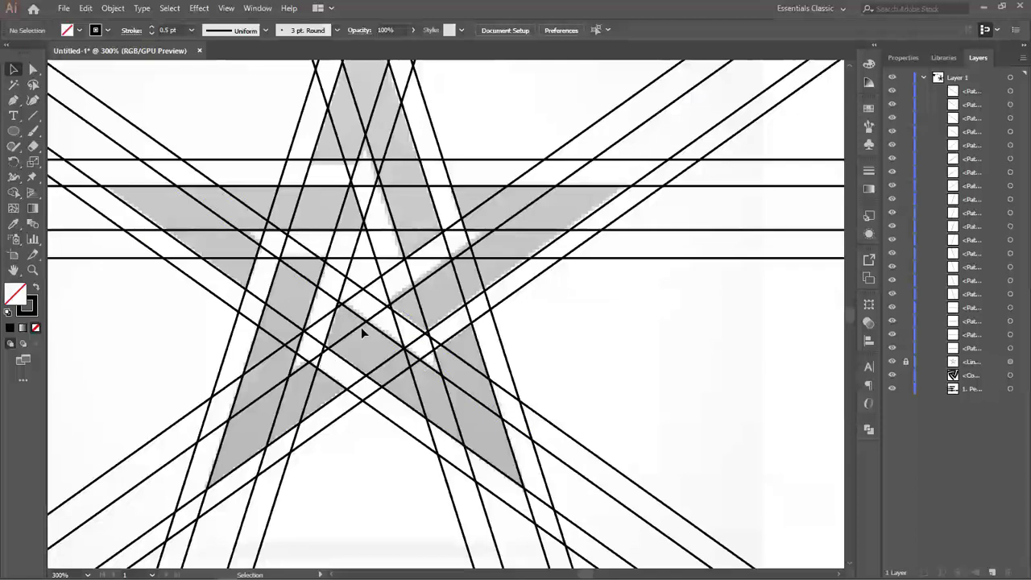
{"action": "scroll", "coordinate": [302, 265], "scroll_direction": "down", "scroll_amount": 1}
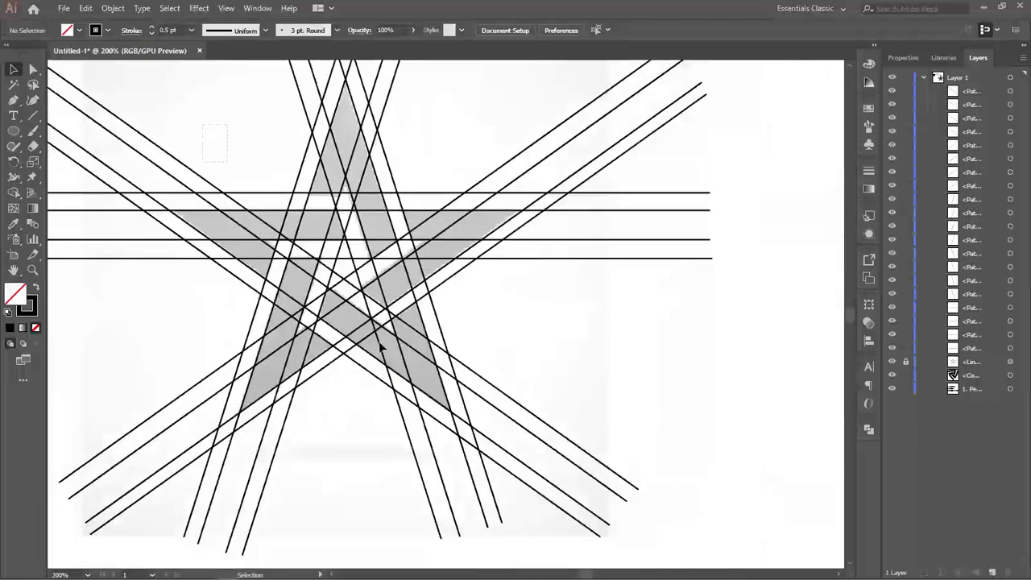
- Select all the construction lines, including the new copy, and activate Shape Builder
{"action": "key", "text": "ctrl+a"}
{"action": "key", "text": "shift+m"}
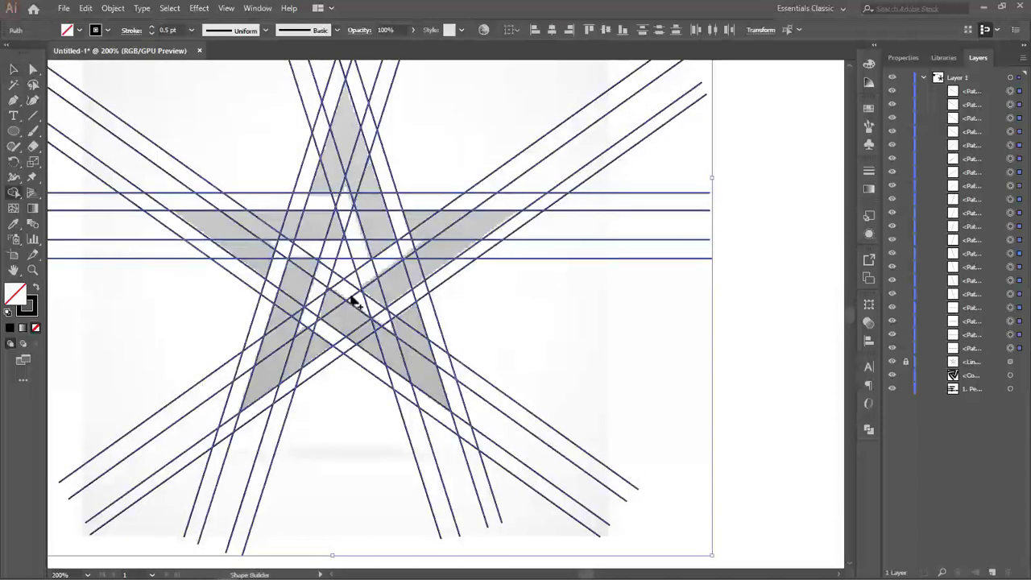
{"action": "scroll", "coordinate": [331, 240], "scroll_direction": "up", "scroll_amount": 4}
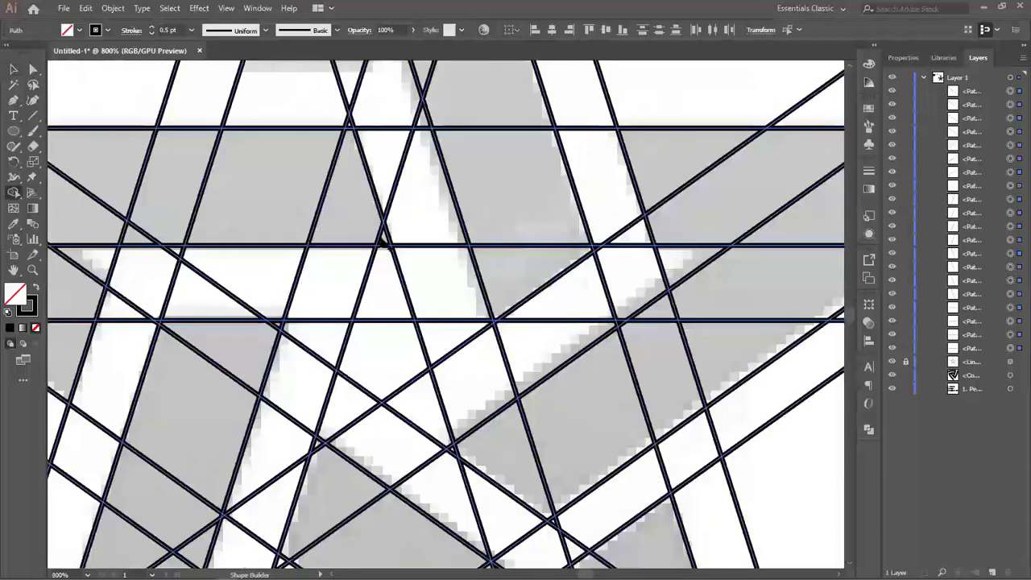
- Try to merge the left arm's regions with Shape Builder using no fill and a 0.5 pt stroke
{"action": "mouse_move", "coordinate": [383, 241]}
{"action": "left_mouse_down"}
{"action": "mouse_move", "coordinate": [193, 191]}
{"action": "mouse_move", "coordinate": [141, 186]}
{"action": "mouse_move", "coordinate": [92, 202]}
{"action": "mouse_move", "coordinate": [127, 211]}
{"action": "left_mouse_up"}
{"action": "scroll", "coordinate": [165, 235], "scroll_direction": "down", "scroll_amount": 1}
{"action": "left_click_drag", "start_coordinate": [168, 238], "coordinate": [348, 203]}
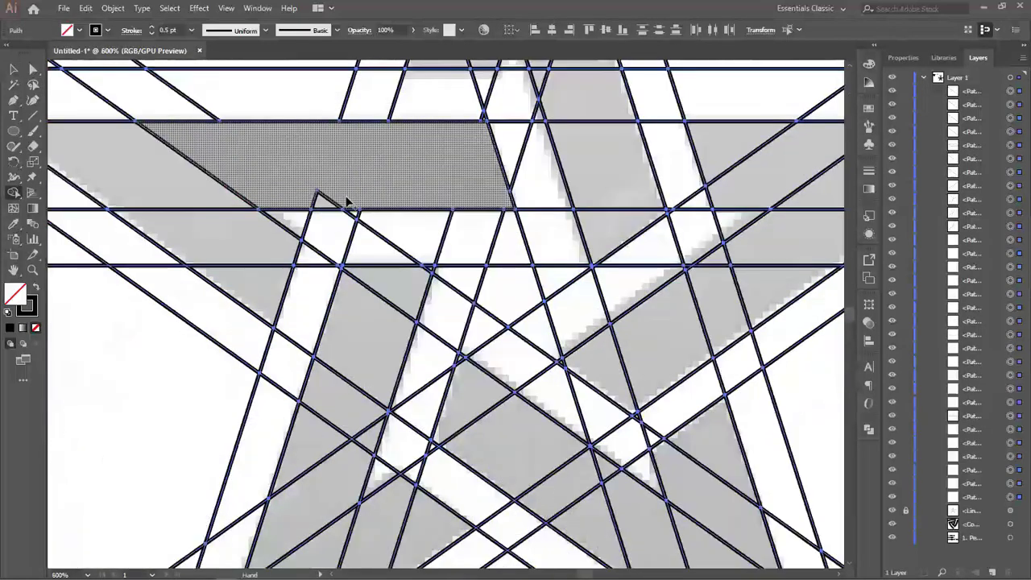
{"action": "key", "text": "ctrl+z"}
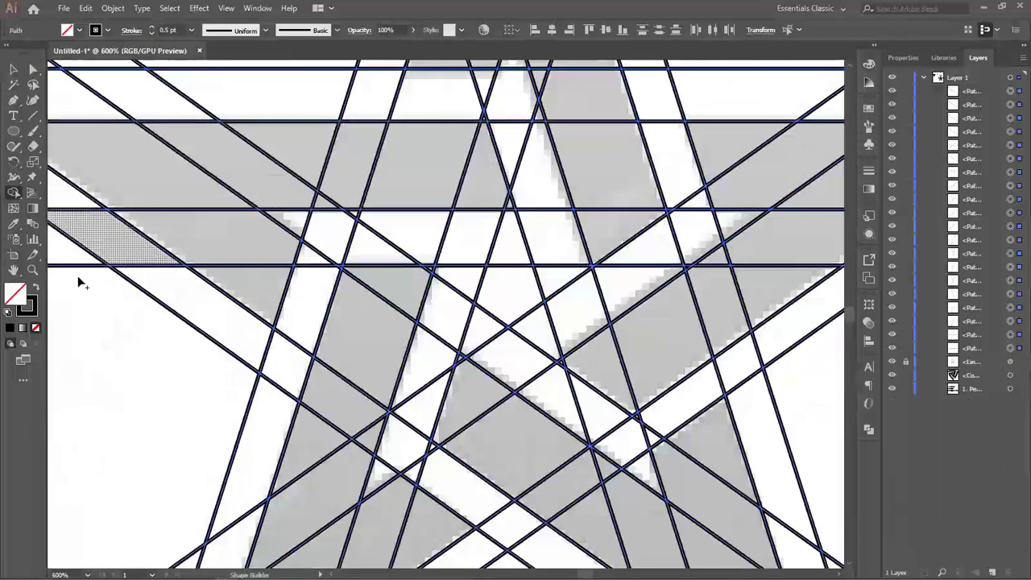
- Swap to a black fill without stroke and merge the regions of the left arm and the lower-left leg into separate pieces
{"action": "left_click", "coordinate": [37, 288]}
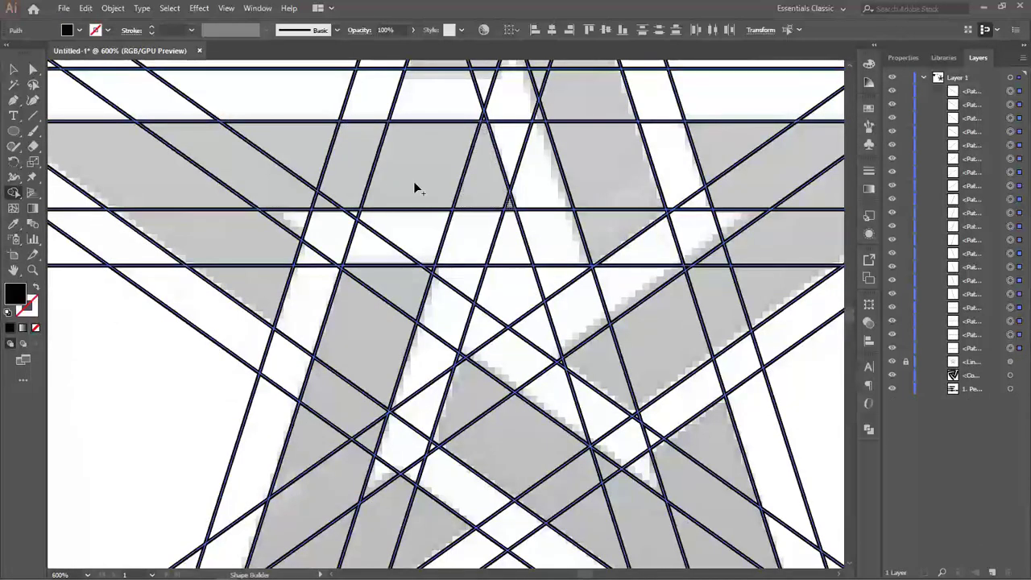
{"action": "mouse_move", "coordinate": [416, 187]}
{"action": "left_mouse_down"}
{"action": "mouse_move", "coordinate": [372, 174]}
{"action": "mouse_move", "coordinate": [355, 189]}
{"action": "mouse_move", "coordinate": [299, 189]}
{"action": "mouse_move", "coordinate": [304, 167]}
{"action": "mouse_move", "coordinate": [165, 189]}
{"action": "mouse_move", "coordinate": [253, 282]}
{"action": "mouse_move", "coordinate": [352, 298]}
{"action": "left_mouse_up"}
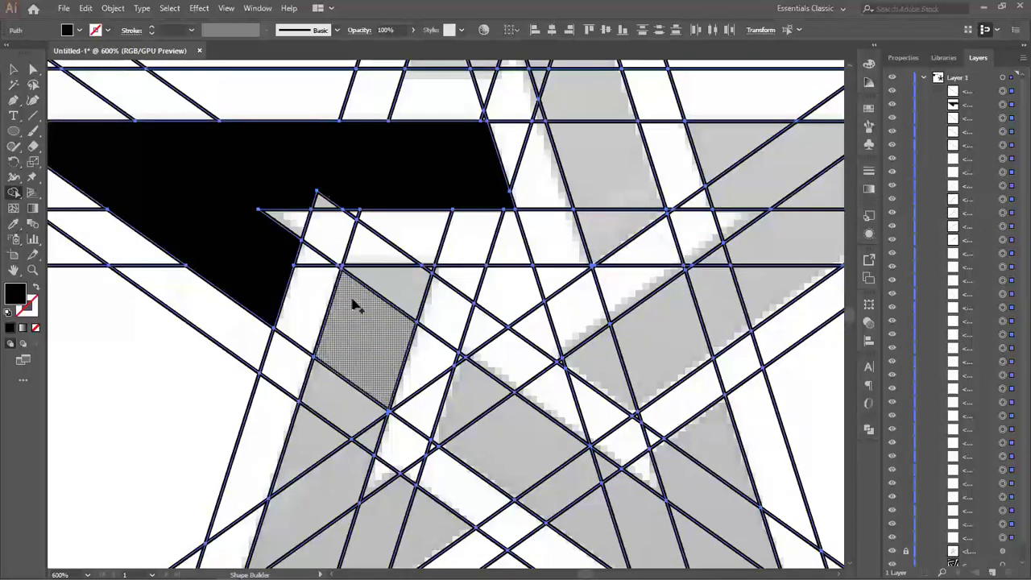
{"action": "mouse_move", "coordinate": [427, 278]}
{"action": "left_mouse_down"}
{"action": "mouse_move", "coordinate": [385, 304]}
{"action": "mouse_move", "coordinate": [347, 368]}
{"action": "mouse_move", "coordinate": [331, 438]}
{"action": "mouse_move", "coordinate": [362, 449]}
{"action": "left_mouse_up"}
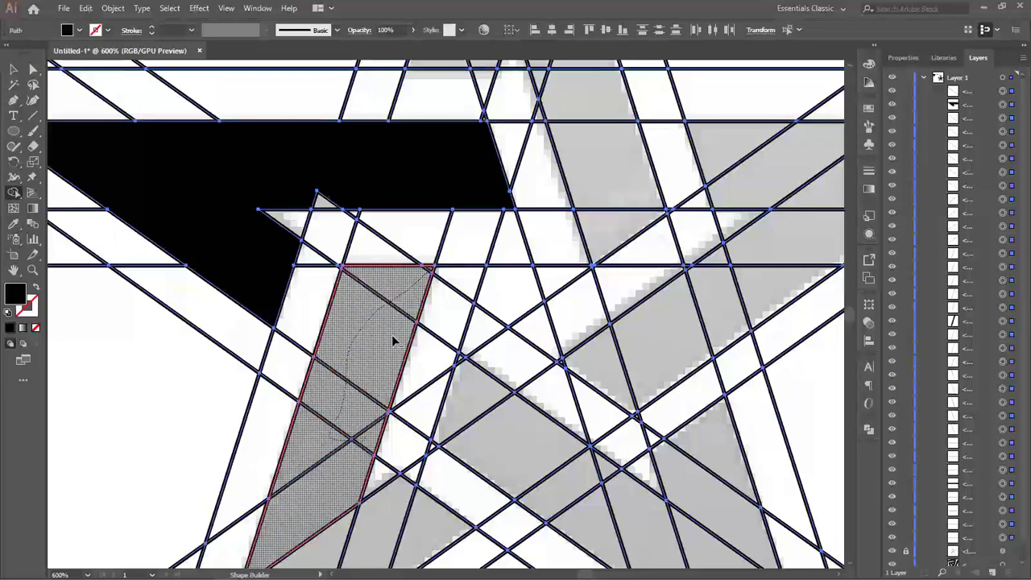
{"action": "scroll", "coordinate": [380, 346], "scroll_direction": "down", "scroll_amount": 2}
{"action": "mouse_move", "coordinate": [346, 370]}
{"action": "left_mouse_down"}
{"action": "mouse_move", "coordinate": [362, 406]}
{"action": "mouse_move", "coordinate": [402, 386]}
{"action": "left_mouse_up"}
- Merge the regions of the lower-right leg, right arm and top arm into separate black pieces, and clear the selection
{"action": "mouse_move", "coordinate": [435, 270]}
{"action": "left_mouse_down"}
{"action": "mouse_move", "coordinate": [438, 291]}
{"action": "mouse_move", "coordinate": [499, 358]}
{"action": "mouse_move", "coordinate": [526, 347]}
{"action": "mouse_move", "coordinate": [543, 382]}
{"action": "mouse_move", "coordinate": [631, 452]}
{"action": "left_mouse_up"}
{"action": "left_click_drag", "start_coordinate": [592, 368], "coordinate": [600, 328]}
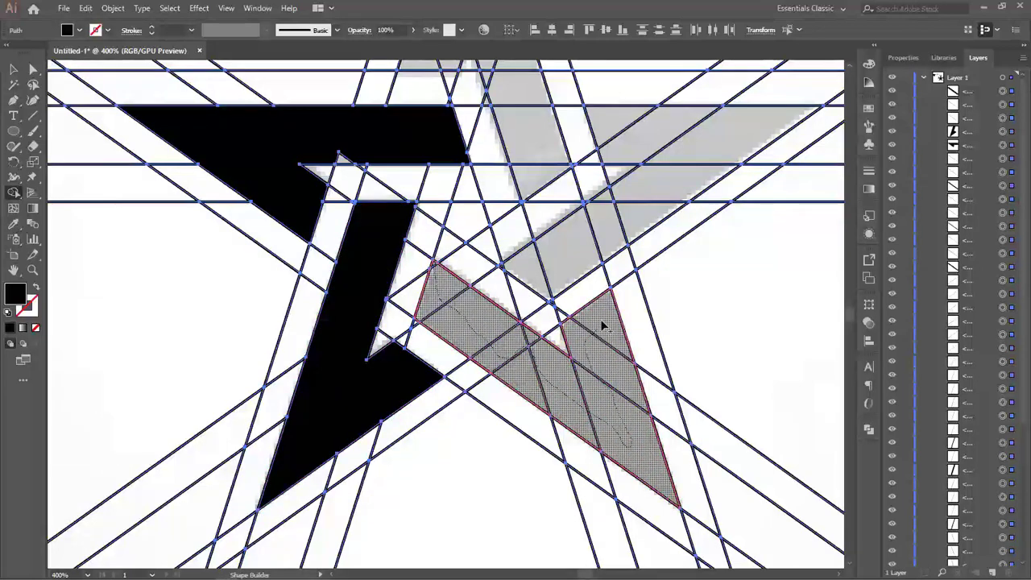
{"action": "mouse_move", "coordinate": [509, 272]}
{"action": "left_mouse_down"}
{"action": "mouse_move", "coordinate": [559, 270]}
{"action": "mouse_move", "coordinate": [620, 219]}
{"action": "mouse_move", "coordinate": [612, 202]}
{"action": "mouse_move", "coordinate": [629, 210]}
{"action": "mouse_move", "coordinate": [733, 137]}
{"action": "mouse_move", "coordinate": [662, 144]}
{"action": "mouse_move", "coordinate": [612, 126]}
{"action": "left_mouse_up"}
{"action": "scroll", "coordinate": [474, 329], "scroll_direction": "up", "scroll_amount": 5}
{"action": "mouse_move", "coordinate": [475, 341]}
{"action": "left_mouse_down"}
{"action": "mouse_move", "coordinate": [470, 307]}
{"action": "mouse_move", "coordinate": [436, 277]}
{"action": "mouse_move", "coordinate": [447, 256]}
{"action": "mouse_move", "coordinate": [414, 142]}
{"action": "mouse_move", "coordinate": [397, 155]}
{"action": "mouse_move", "coordinate": [373, 245]}
{"action": "left_mouse_up"}
{"action": "scroll", "coordinate": [429, 263], "scroll_direction": "down", "scroll_amount": 2}
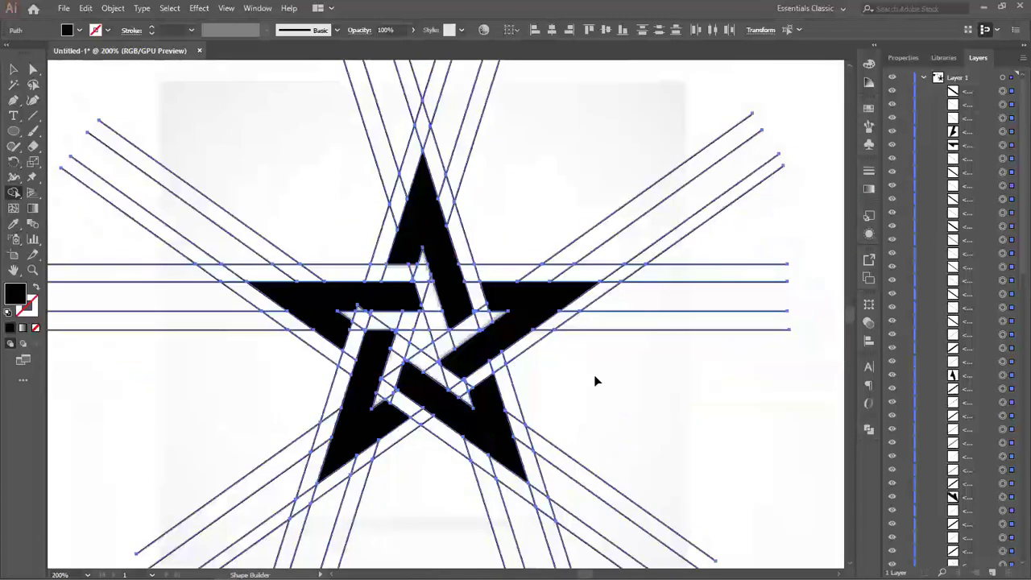
{"action": "key", "text": "v"}
{"action": "left_click", "coordinate": [525, 378]}
{"action": "scroll", "coordinate": [541, 336], "scroll_direction": "down", "scroll_amount": 3}
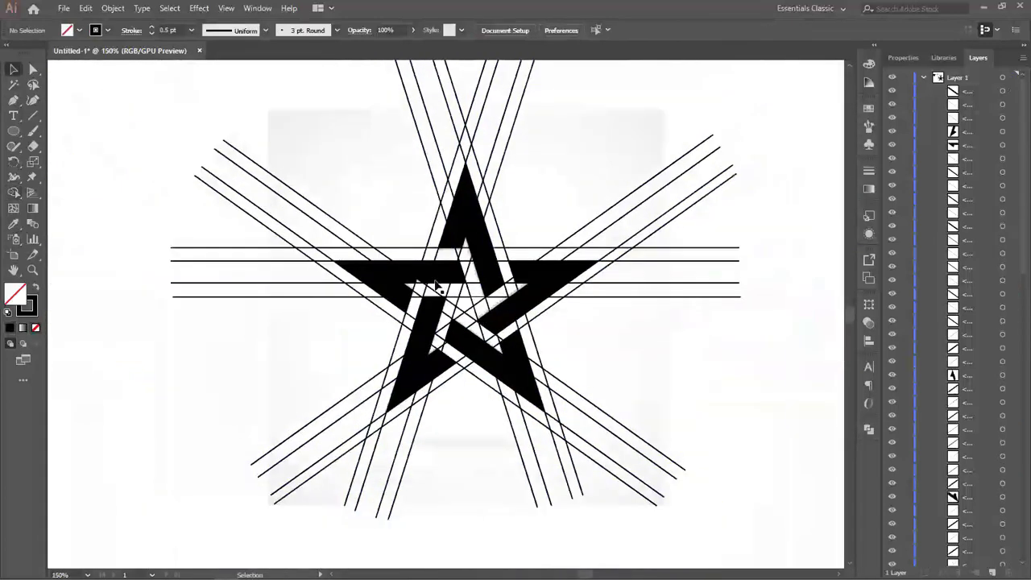
- Fill the small leftover triangle on the left arm's inner edge with black using Shape Builder, and clear the selection
{"action": "scroll", "coordinate": [418, 286], "scroll_direction": "up", "scroll_amount": 4}
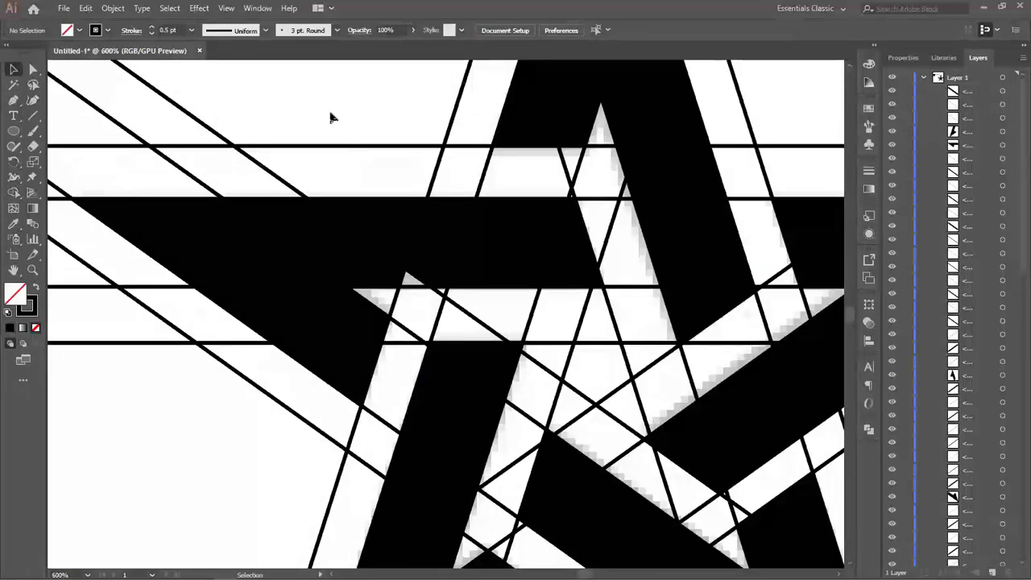
{"action": "key", "text": "ctrl+a"}
{"action": "key", "text": "shift+m"}
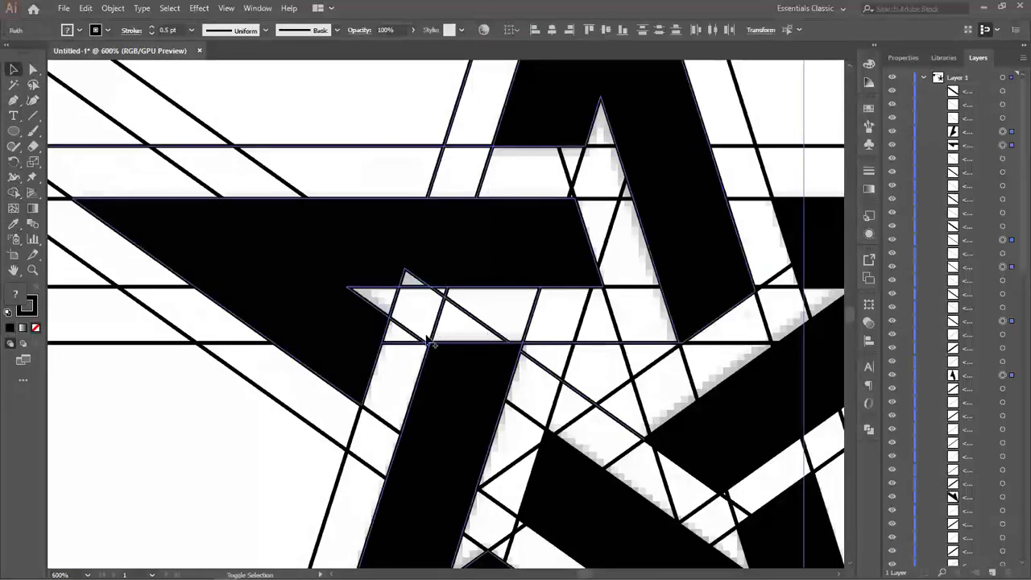
{"action": "left_click", "coordinate": [408, 282]}
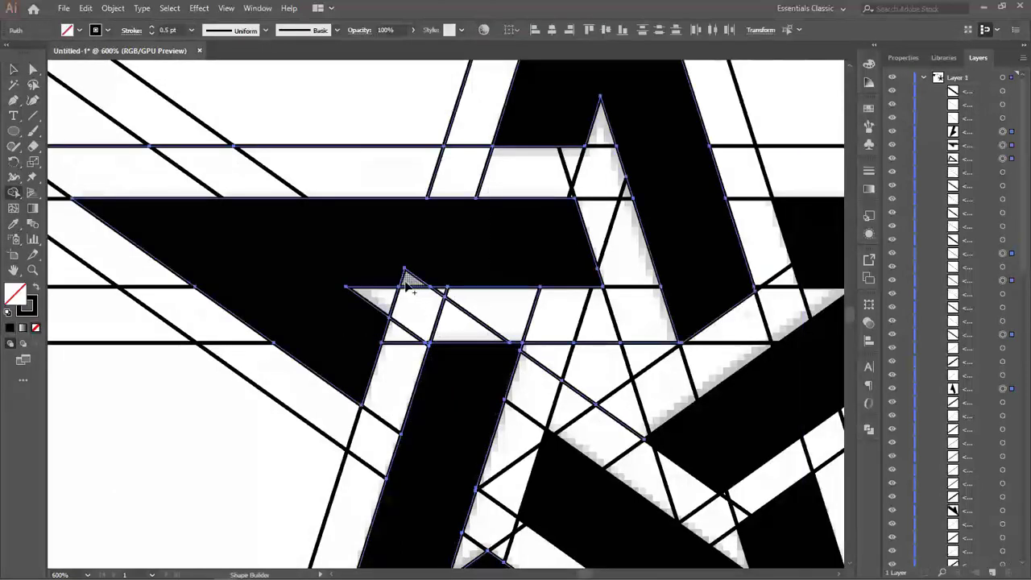
{"action": "left_click", "coordinate": [37, 287]}
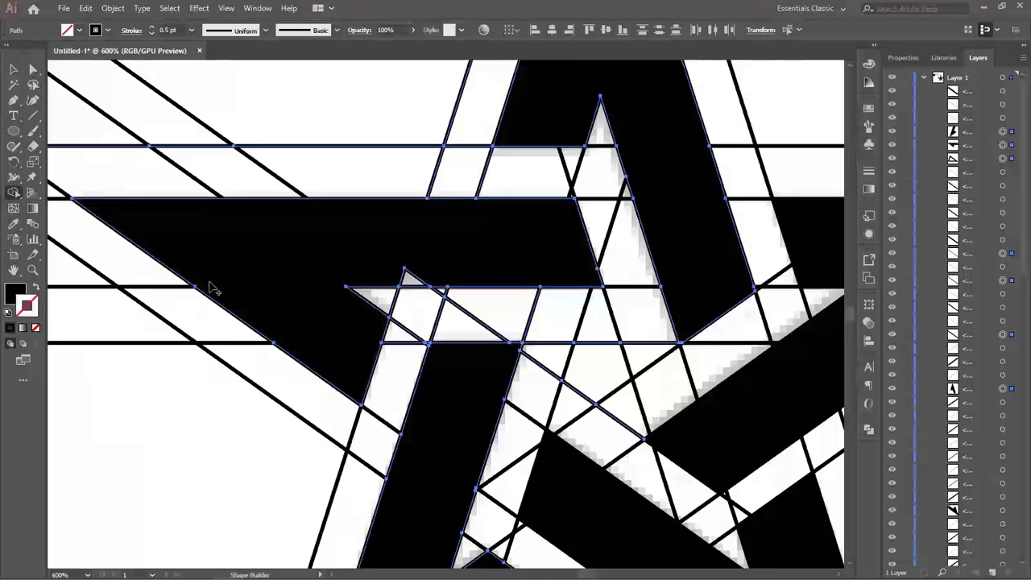
{"action": "left_click", "coordinate": [405, 276]}
{"action": "key", "text": "v"}
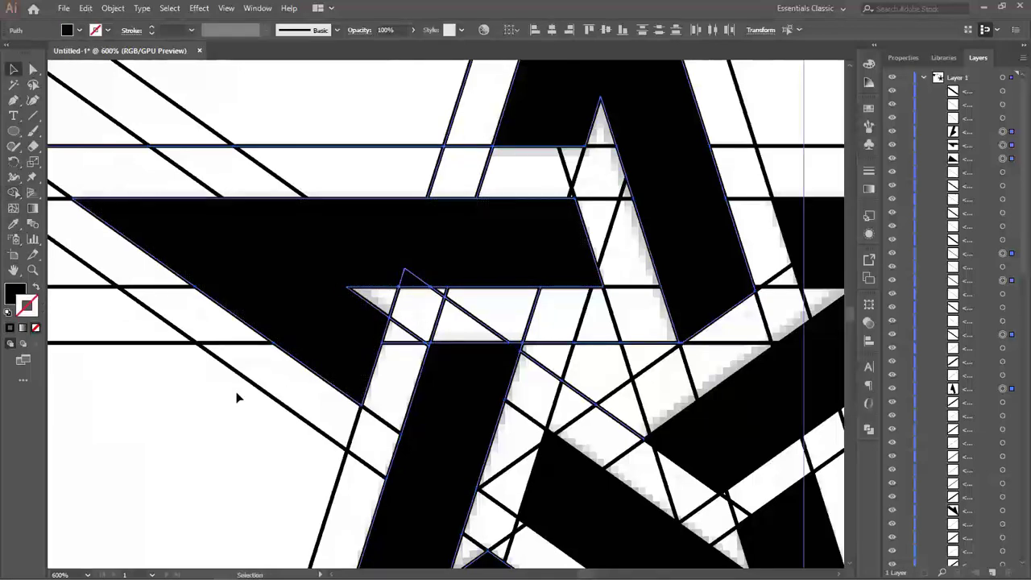
{"action": "left_click", "coordinate": [238, 397]}
- Duplicate the five black star pieces into the artboard's empty upper-right corner and clear the selection
{"action": "scroll", "coordinate": [335, 387], "scroll_direction": "down", "scroll_amount": 3}
{"action": "scroll", "coordinate": [376, 384], "scroll_direction": "down", "scroll_amount": 2}
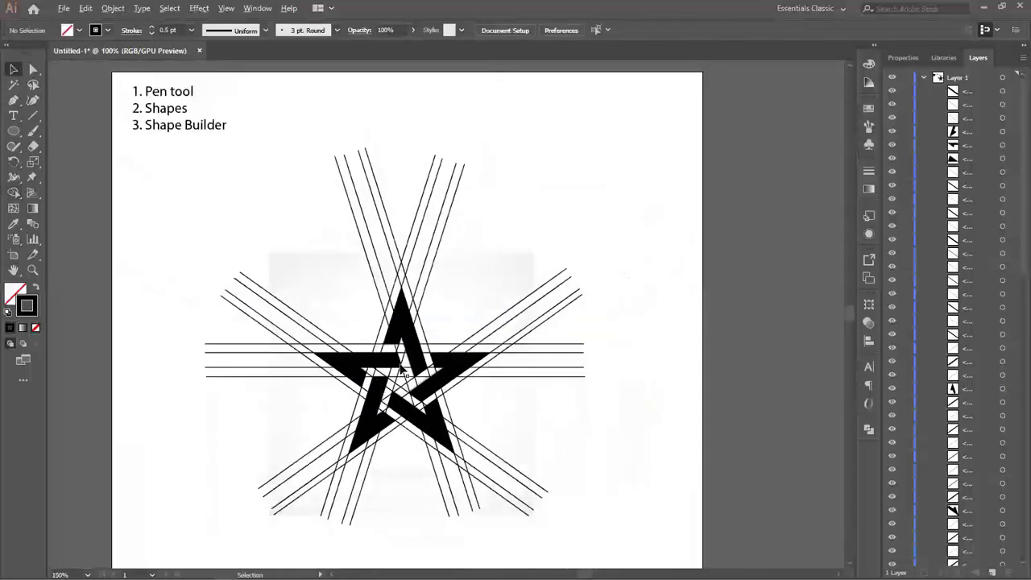
{"action": "left_click", "coordinate": [366, 369]}
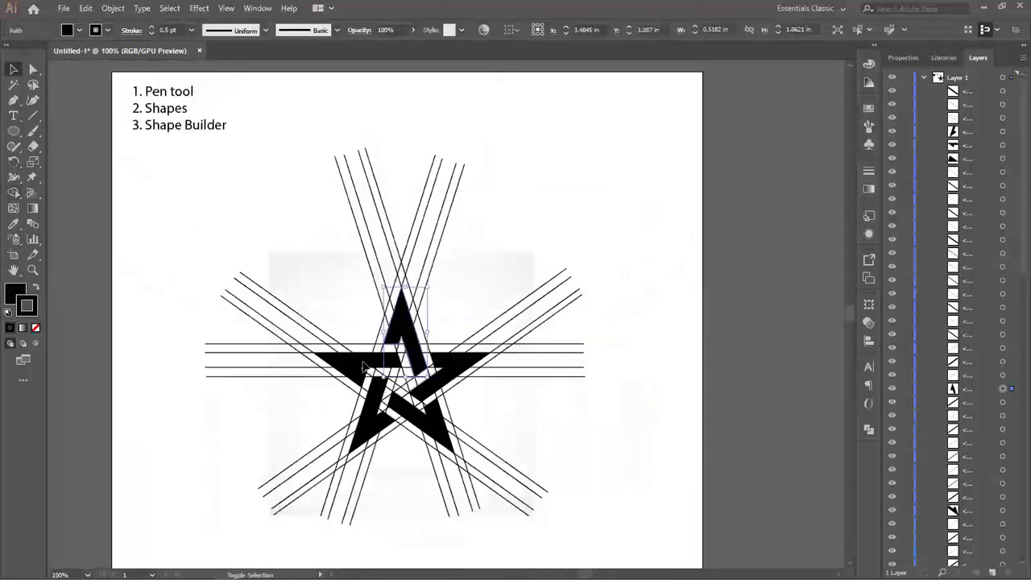
{"action": "left_click", "coordinate": [372, 412], "text": "shift"}
{"action": "left_click", "coordinate": [405, 411], "text": "shift"}
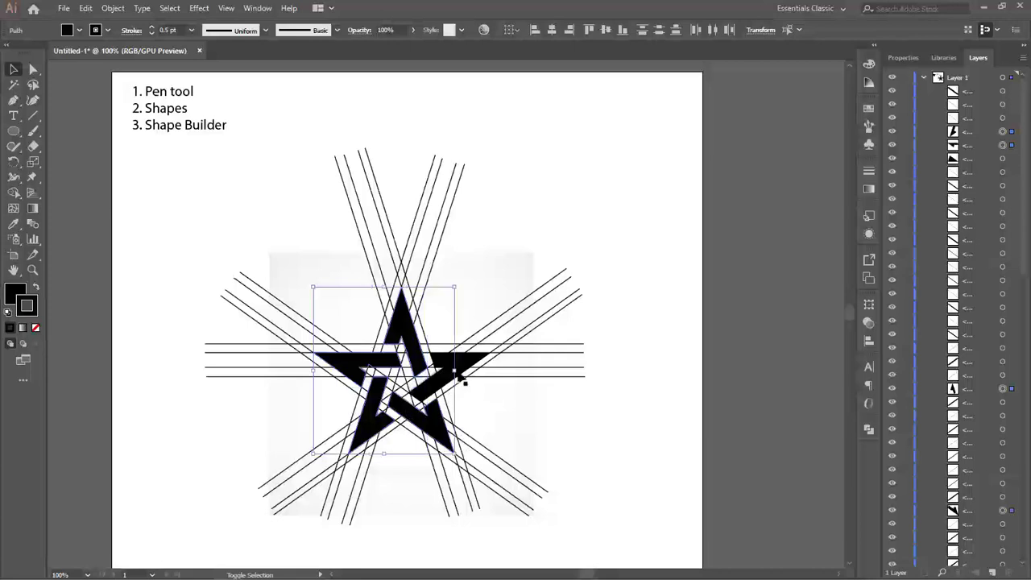
{"action": "left_click", "coordinate": [463, 364], "text": "shift"}
{"action": "left_click_drag", "start_coordinate": [413, 328], "coordinate": [498, 243]}
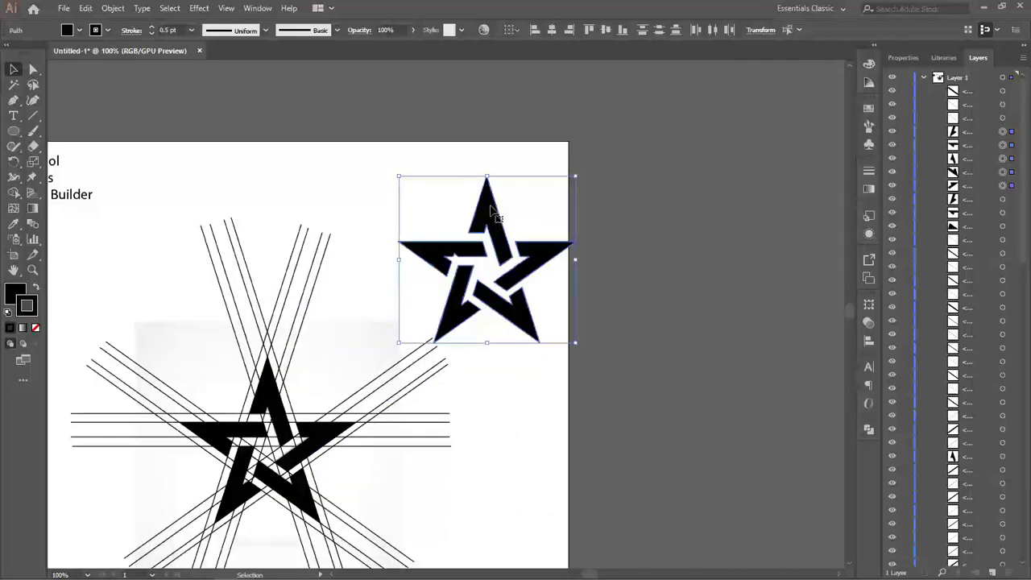
{"action": "left_click_drag", "start_coordinate": [488, 200], "coordinate": [478, 188]}
{"action": "left_click", "coordinate": [497, 422]}
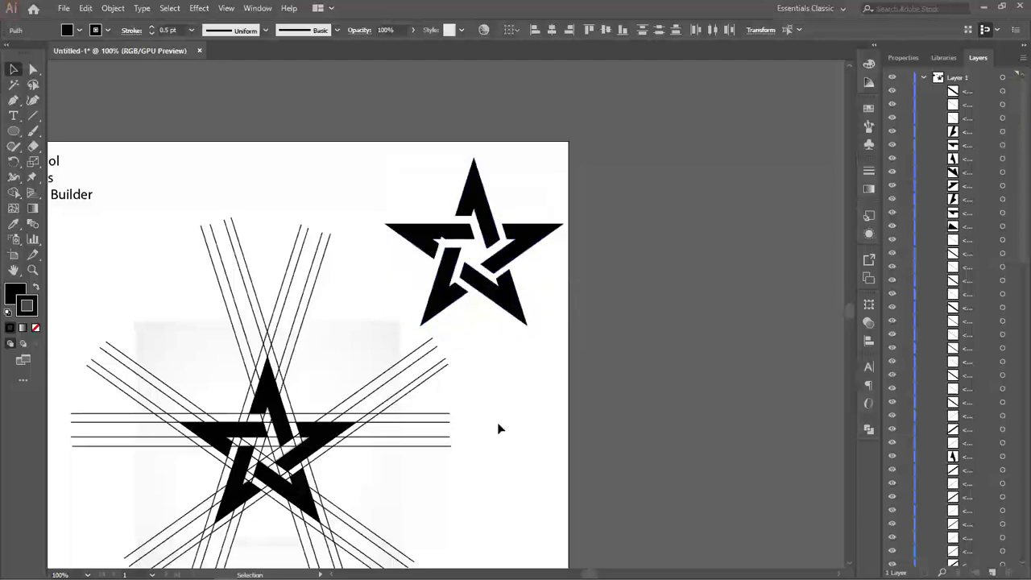
- Delete the original star pieces together with all the construction lines over the grey reference
{"action": "left_click_drag", "start_coordinate": [399, 417], "coordinate": [524, 347]}
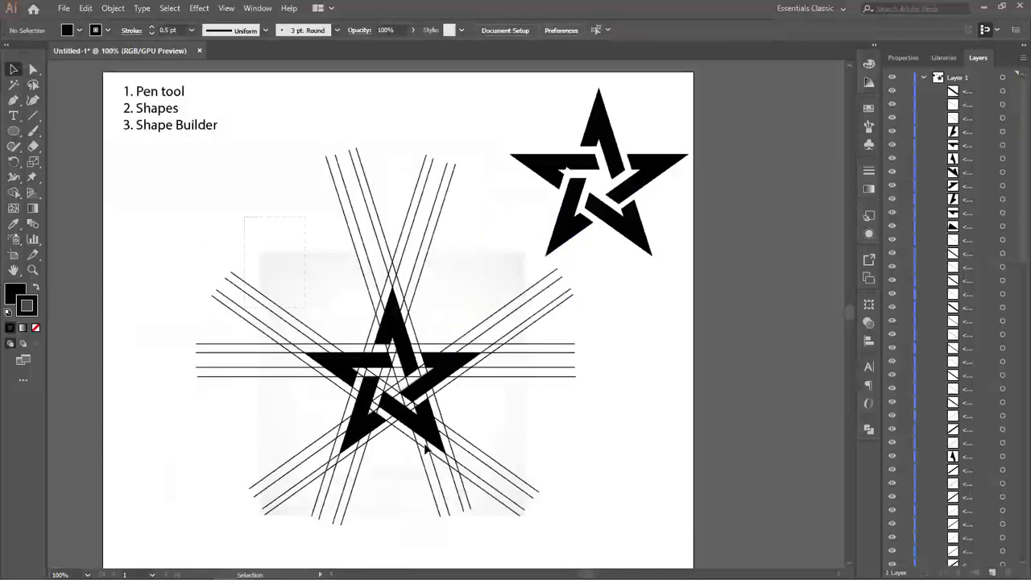
{"action": "left_click", "coordinate": [516, 461]}
{"action": "key", "text": "Delete"}
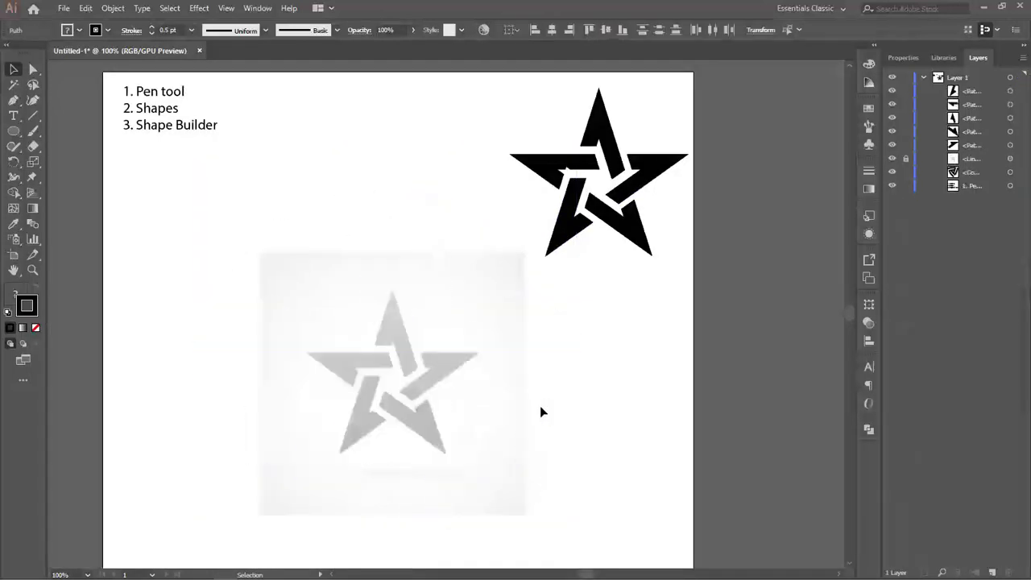